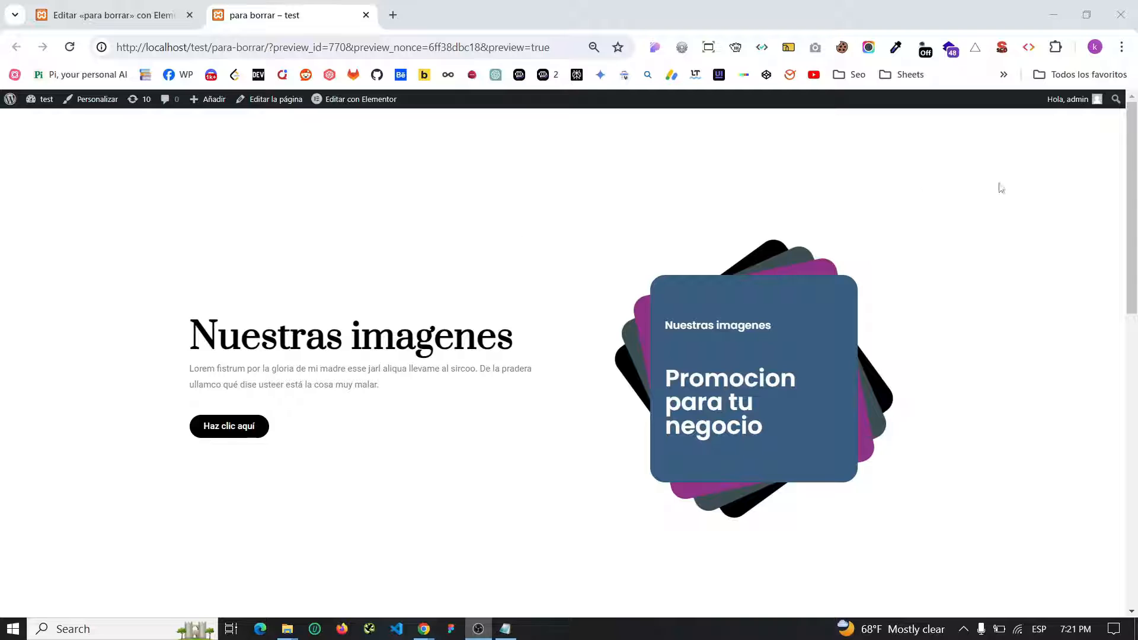
- Open the WordPress dashboard in a separate browser tab and start a new page
left_click_drag(1130, 172, 1114, 475)
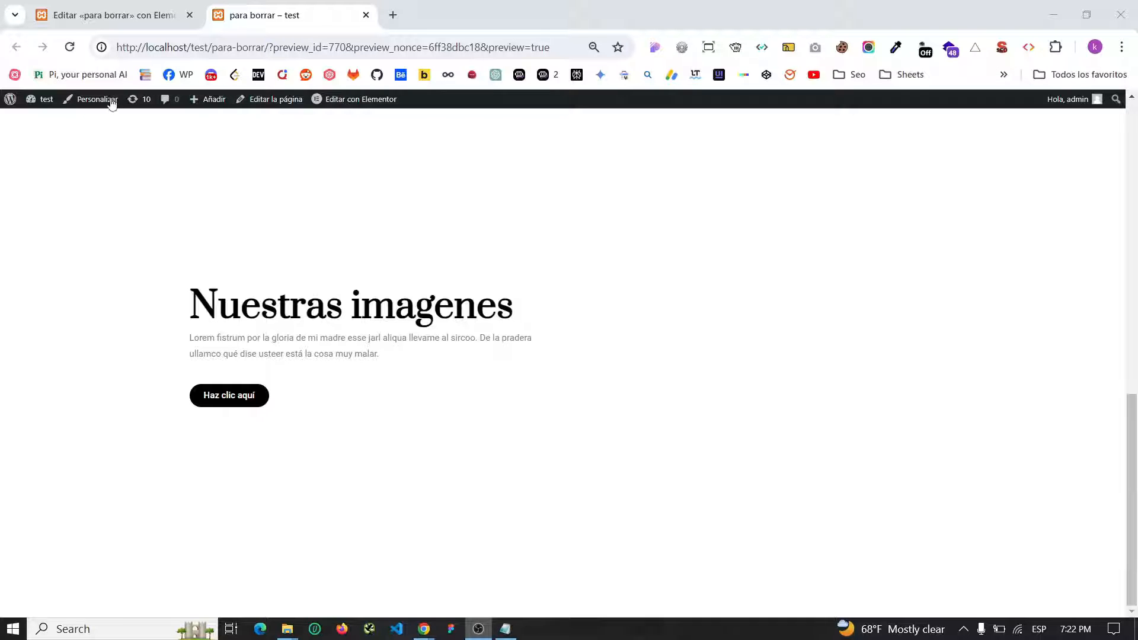
middle_click(39, 101)
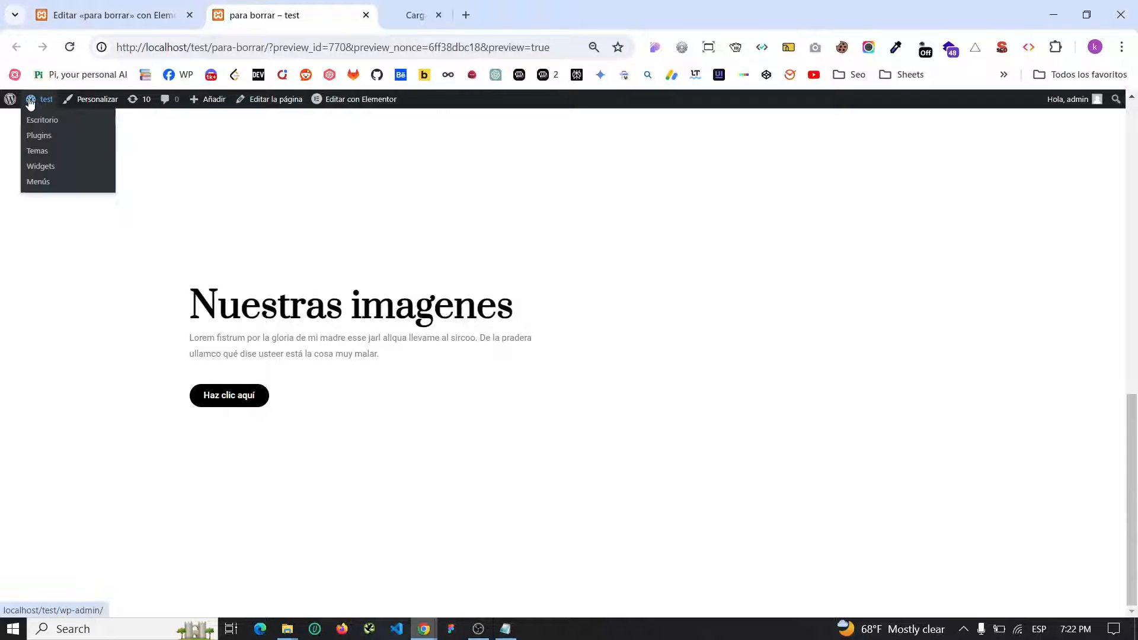
left_click(477, 6)
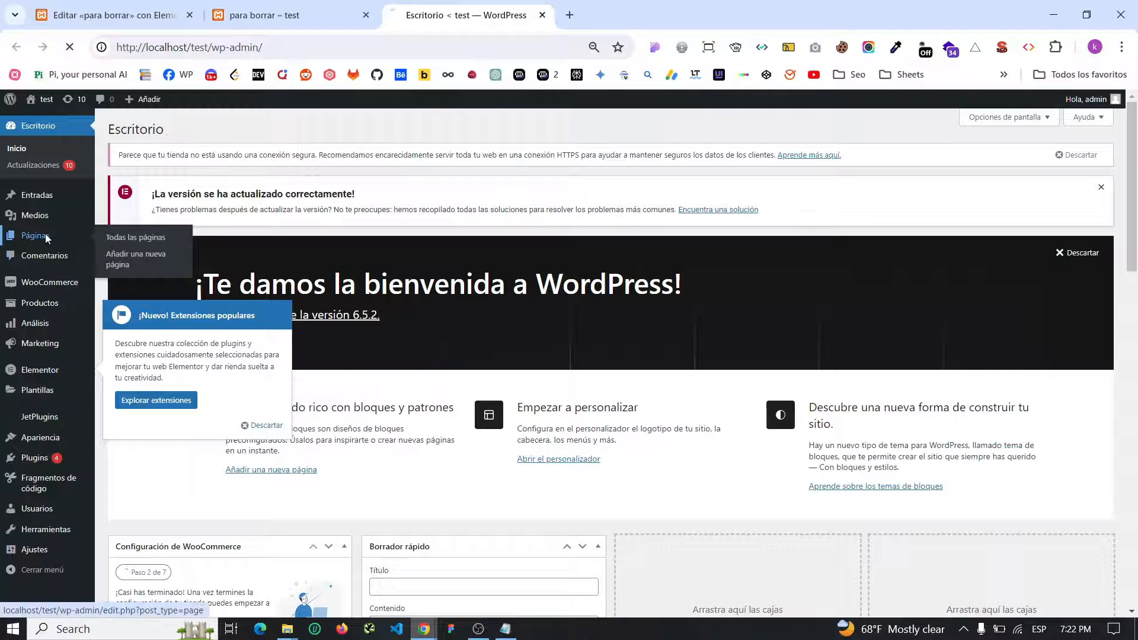
left_click(47, 235)
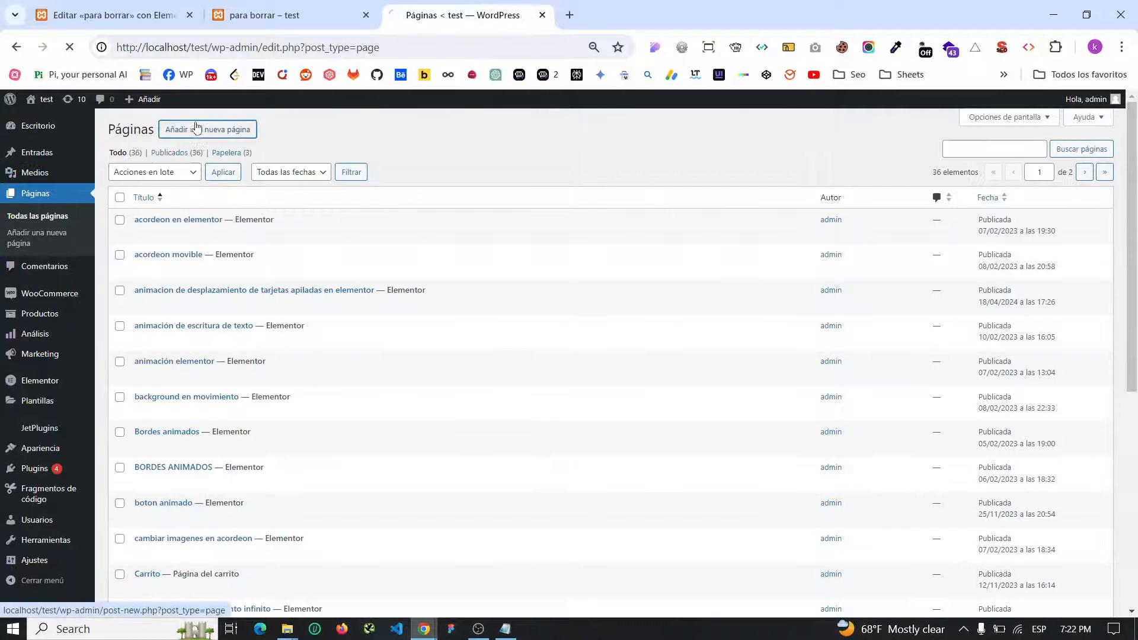
left_click(198, 128)
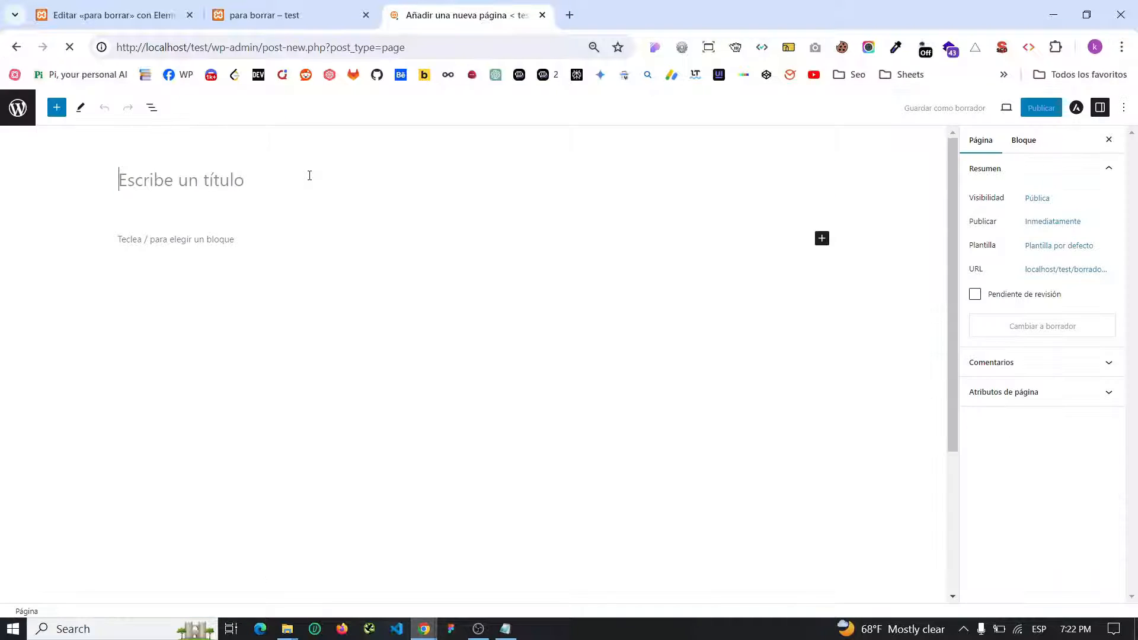
- Title the page "animacion de tarjetas apiladas" and publish it
type("animacion d")
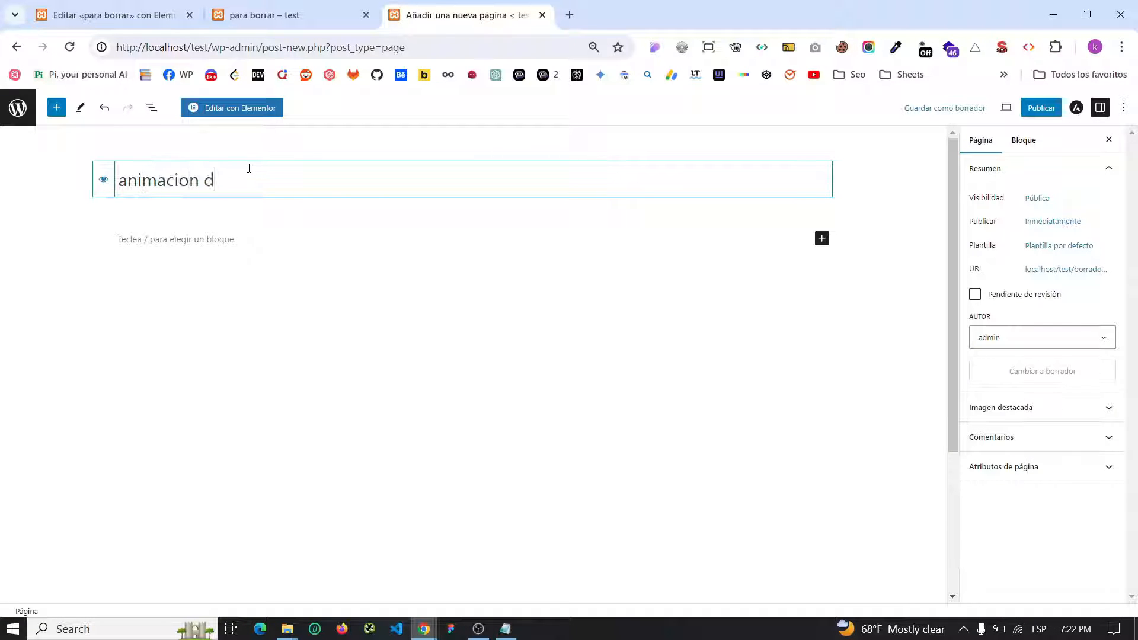
type("e tarjetas apiolad")
key("BackSpace")
type("lad")
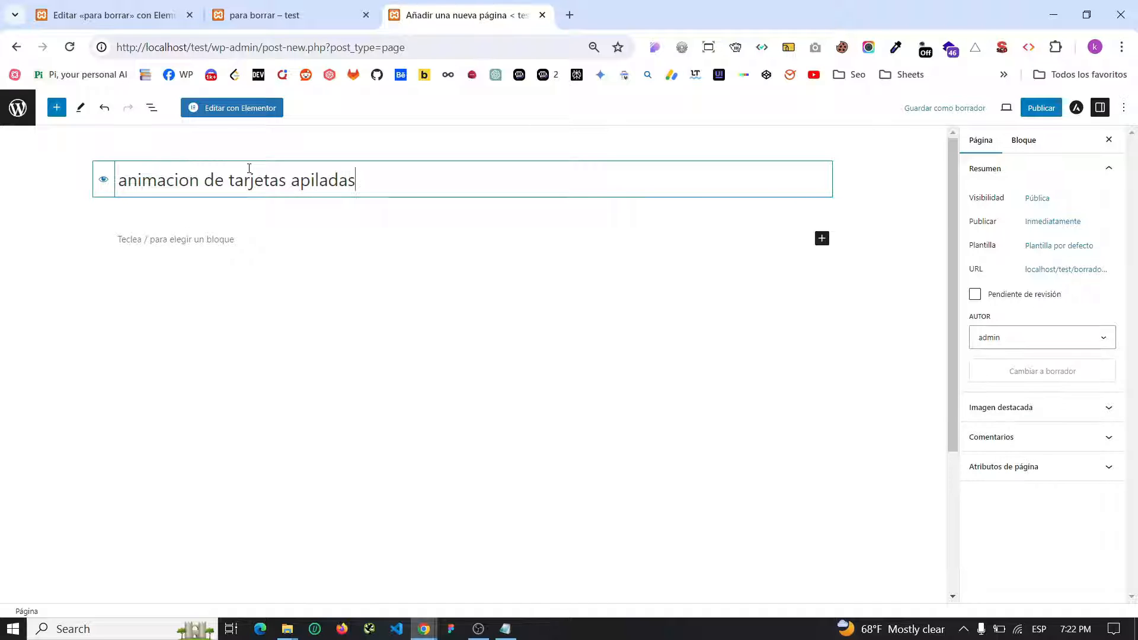
left_click(1031, 110)
left_click(1029, 112)
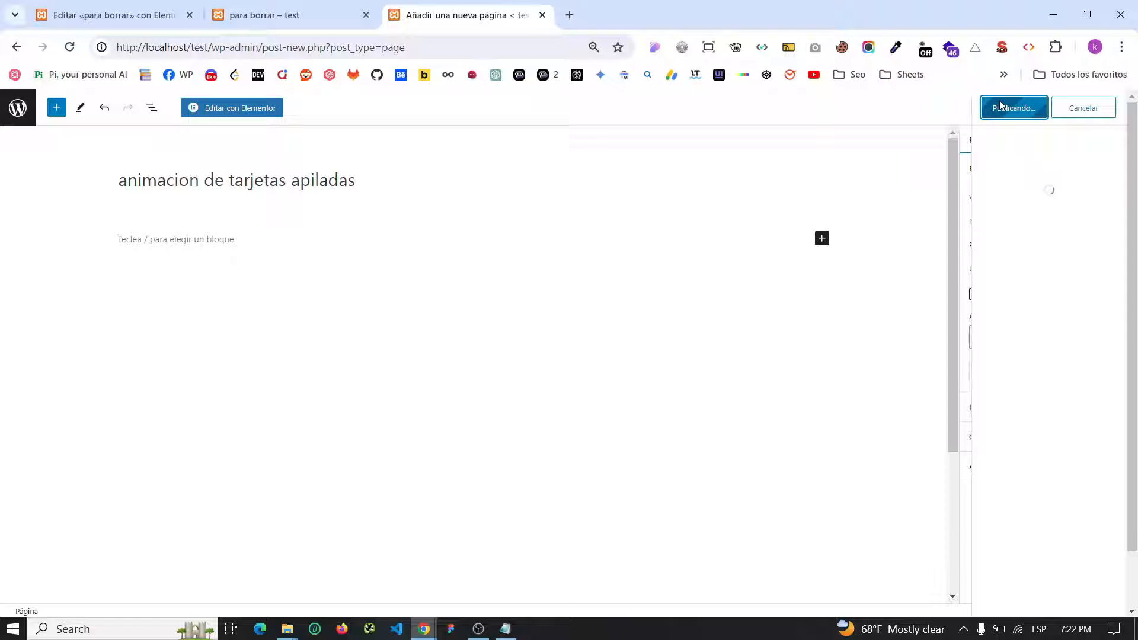
- Open the page in Elementor and change its page layout to one without the theme's header and footer
left_click(248, 110)
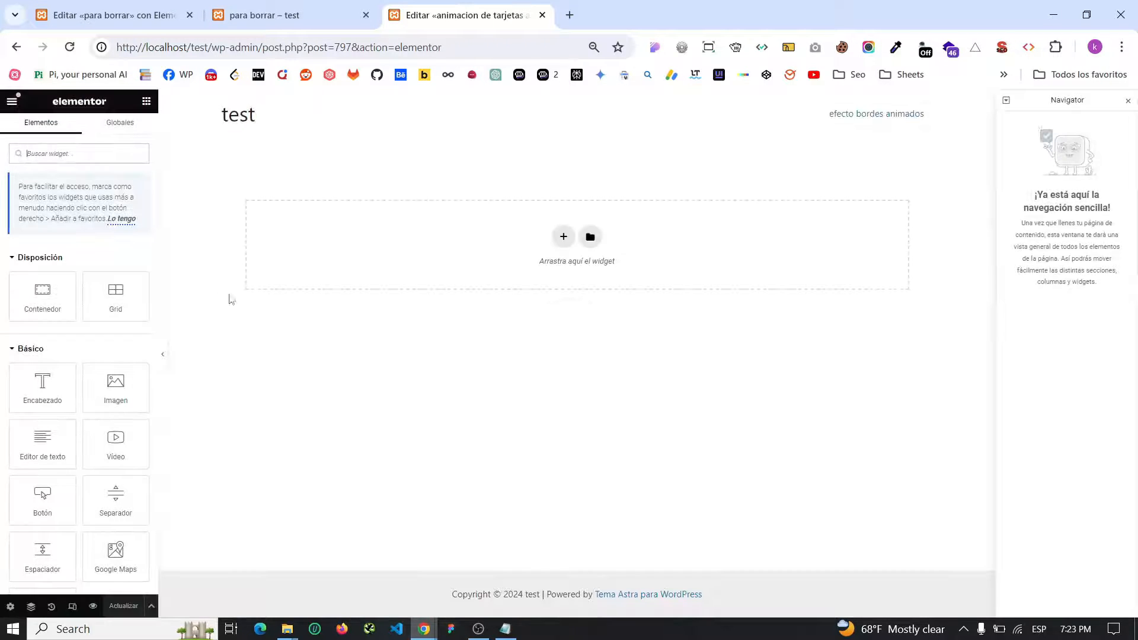
left_click(10, 605)
left_click(98, 460)
left_click(135, 480)
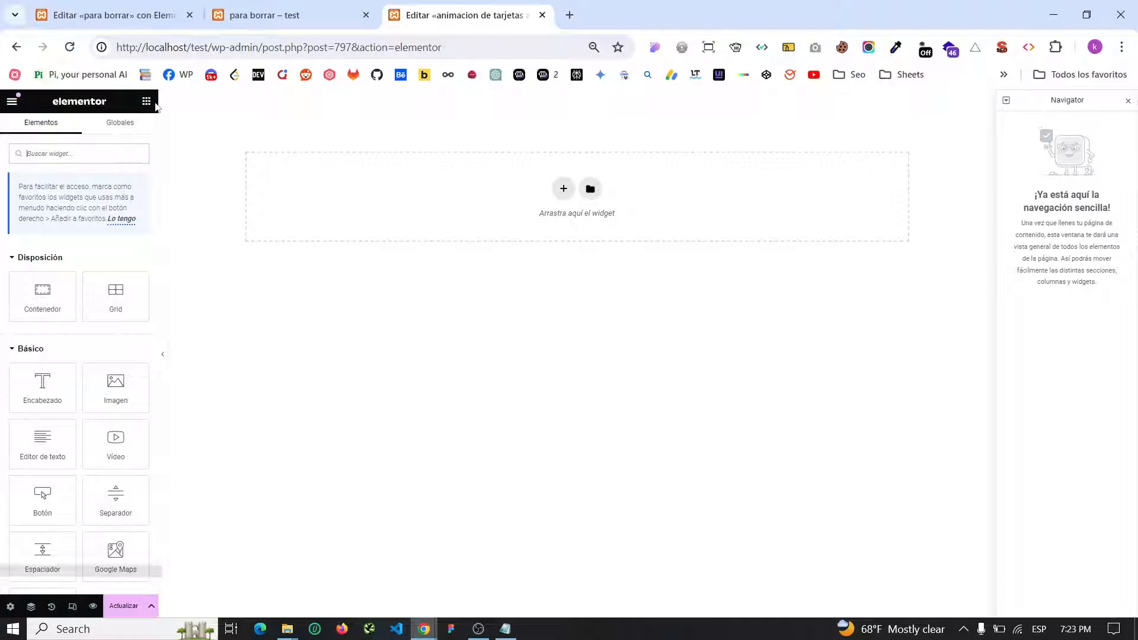
- Add a single-column Flexbox container to the page and nest a second container inside it
left_click(562, 189)
left_click(542, 227)
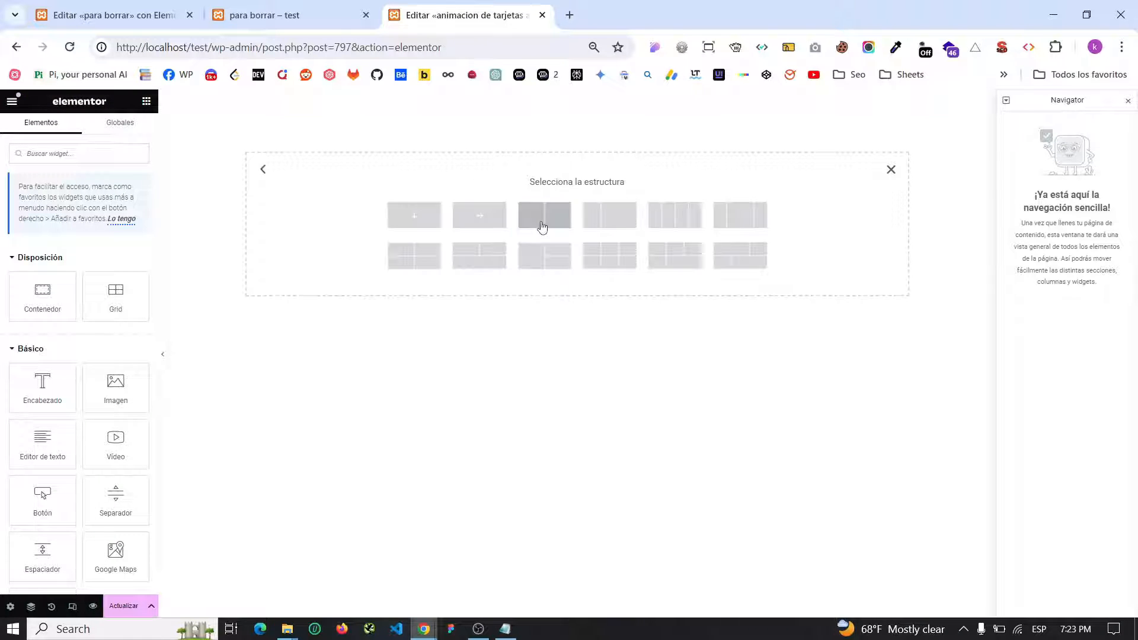
left_click(406, 227)
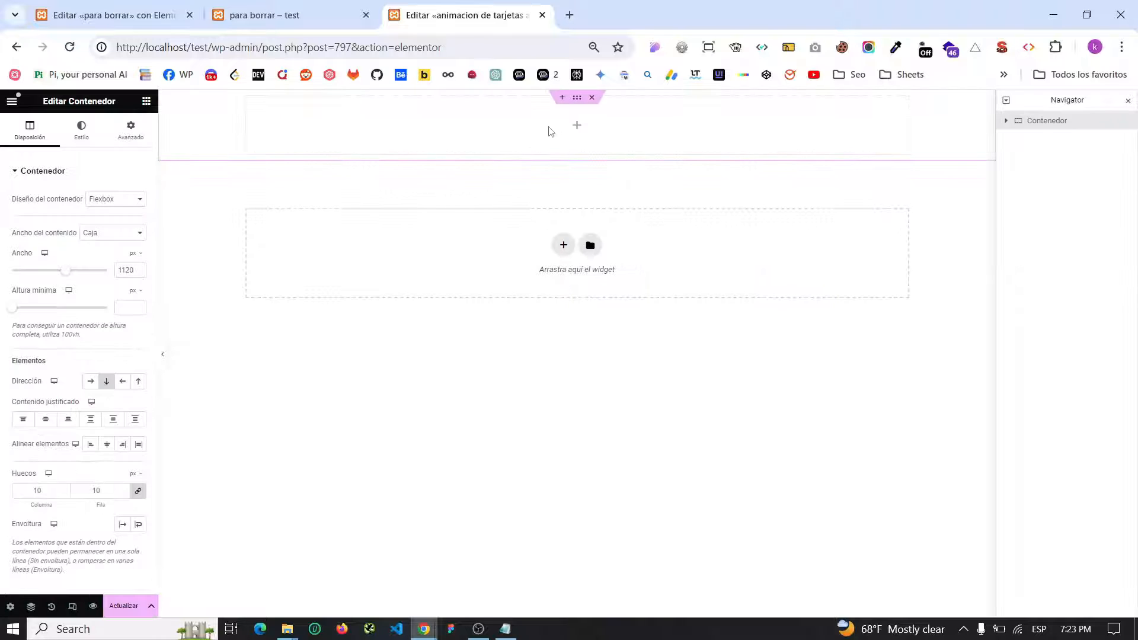
left_click(147, 101)
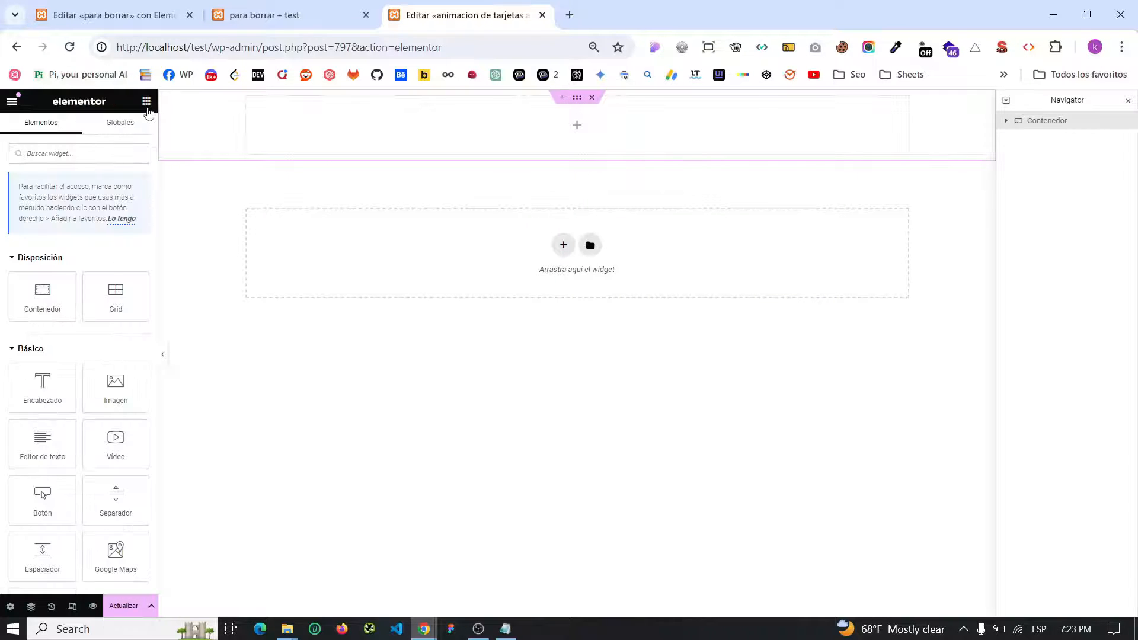
left_click_drag(38, 291, 381, 124)
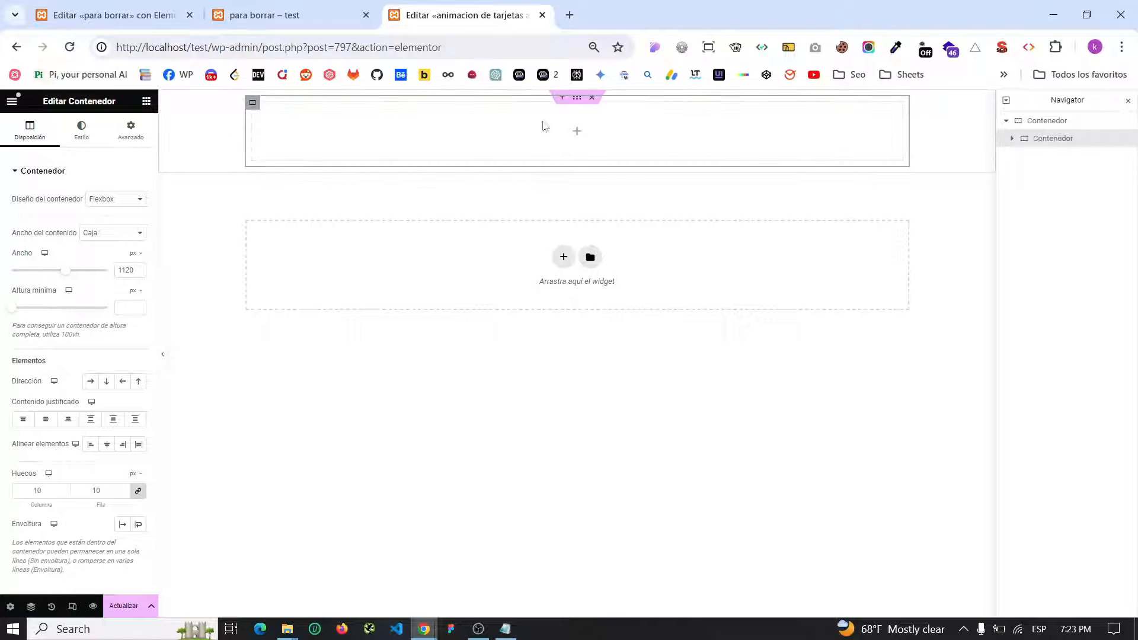
- Set the outer container's content width to full width (Ancho completo)
left_click(575, 106)
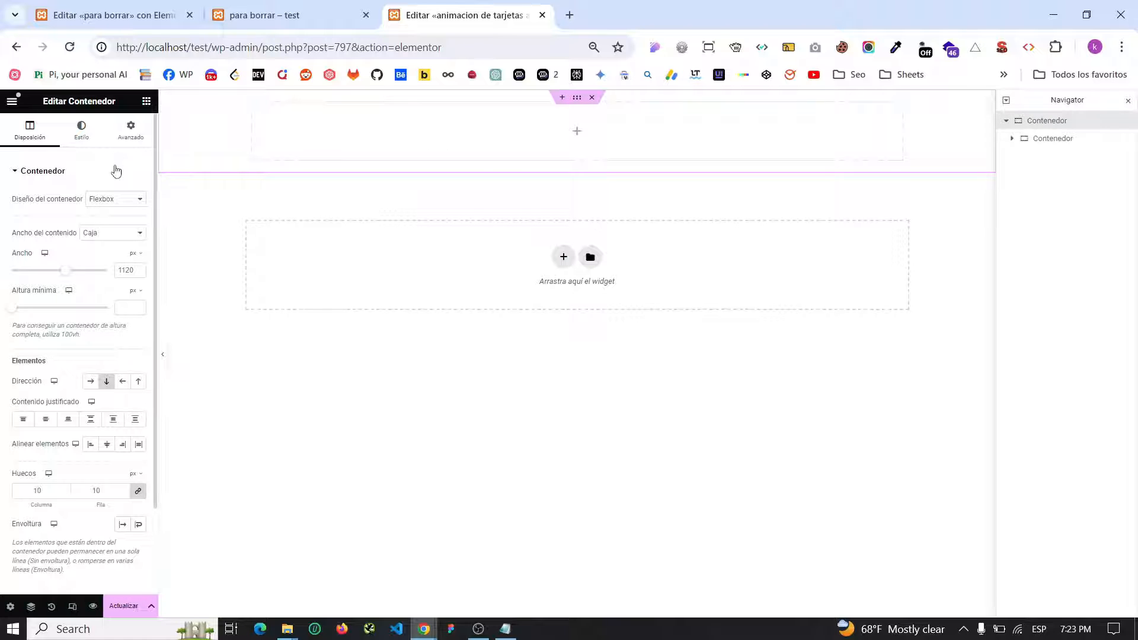
left_click(101, 237)
left_click(101, 254)
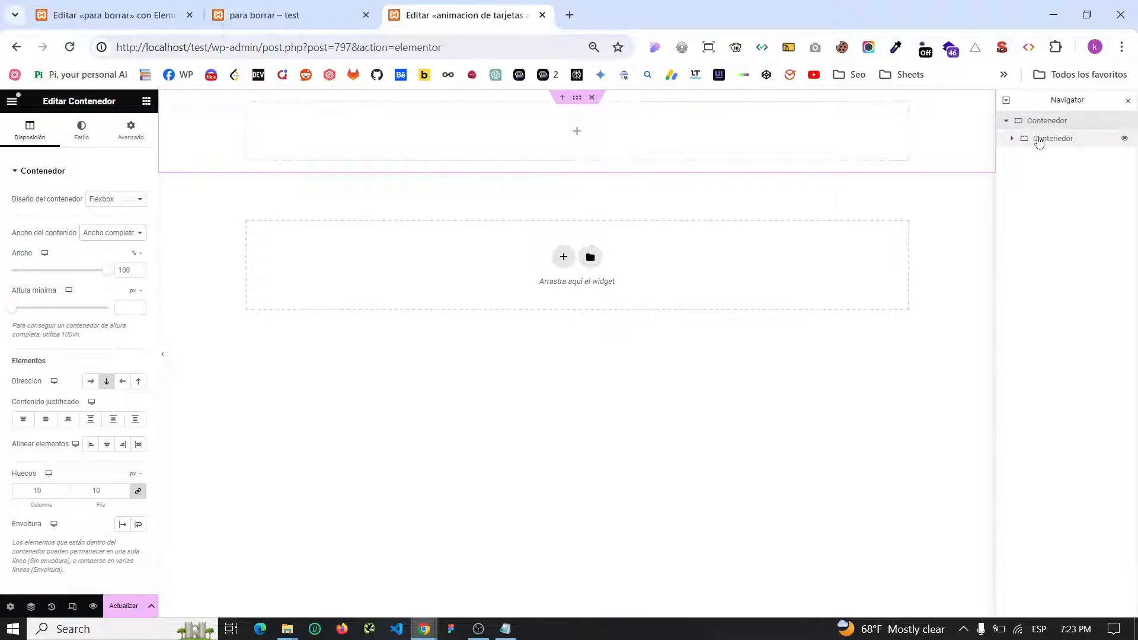
- Set the nested container's boxed width to 1280 px and its minimum height to 100 vh
left_click(1038, 140)
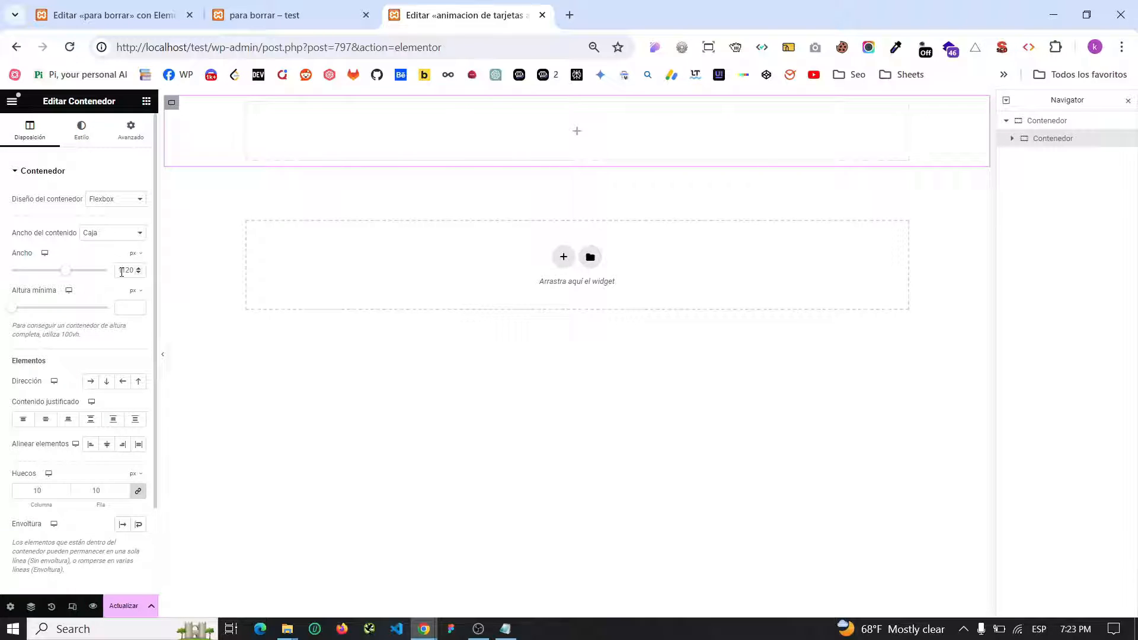
key("BackSpace")
left_click(135, 290)
left_click(135, 341)
left_click(123, 303)
type("100")
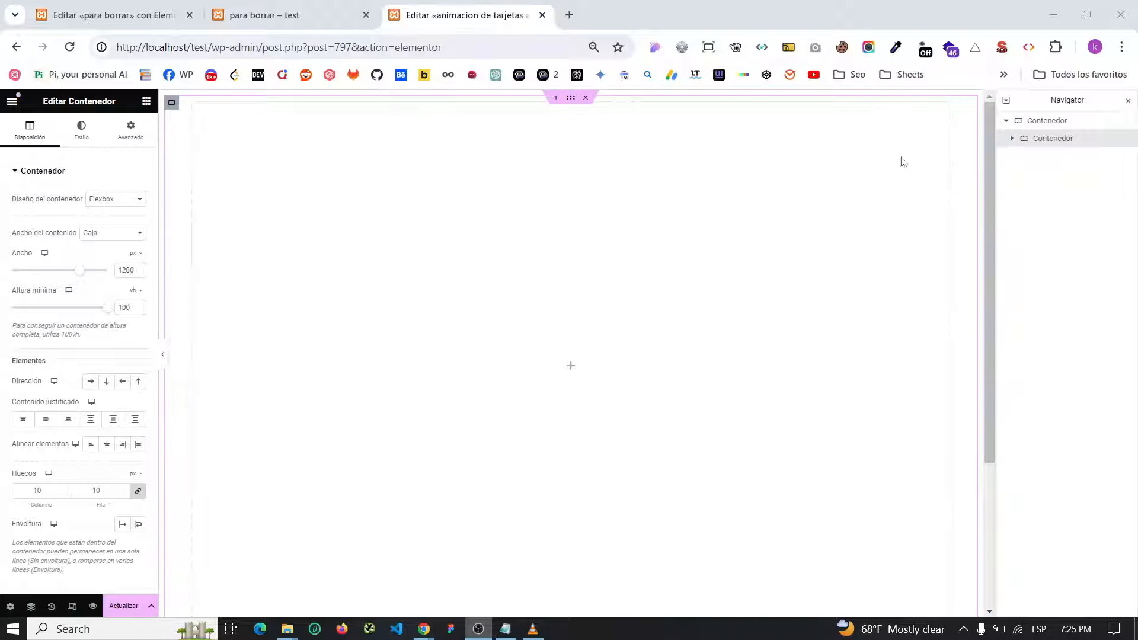
- Add a container inside the 1280 px container and duplicate it to get two sibling containers
left_click(1016, 143)
left_click(1014, 139)
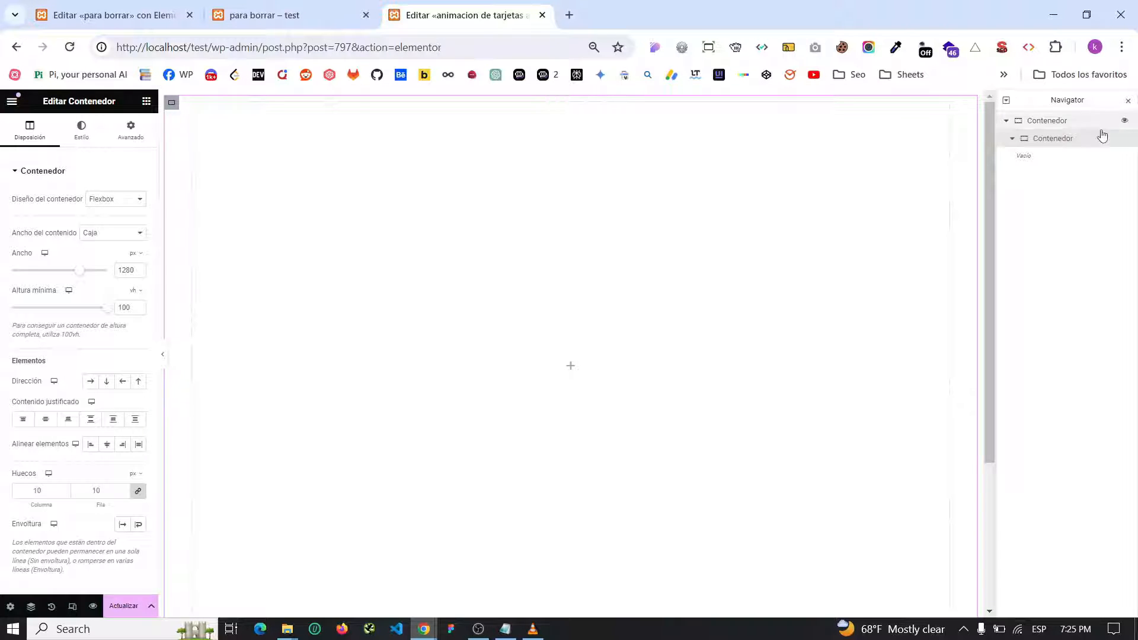
left_click(145, 101)
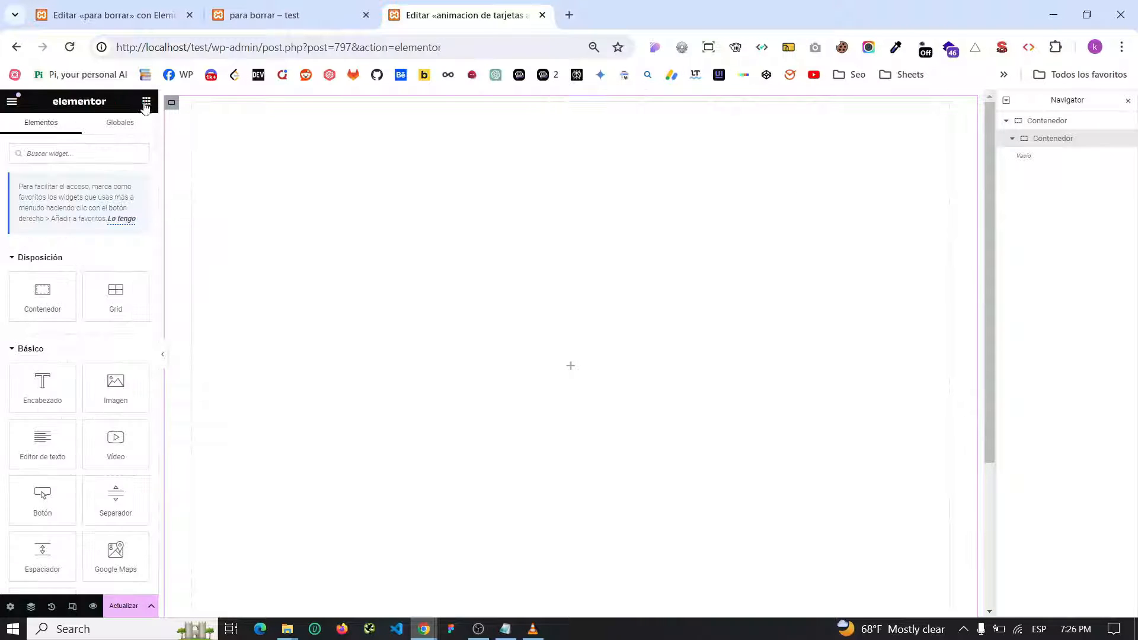
left_click(45, 306)
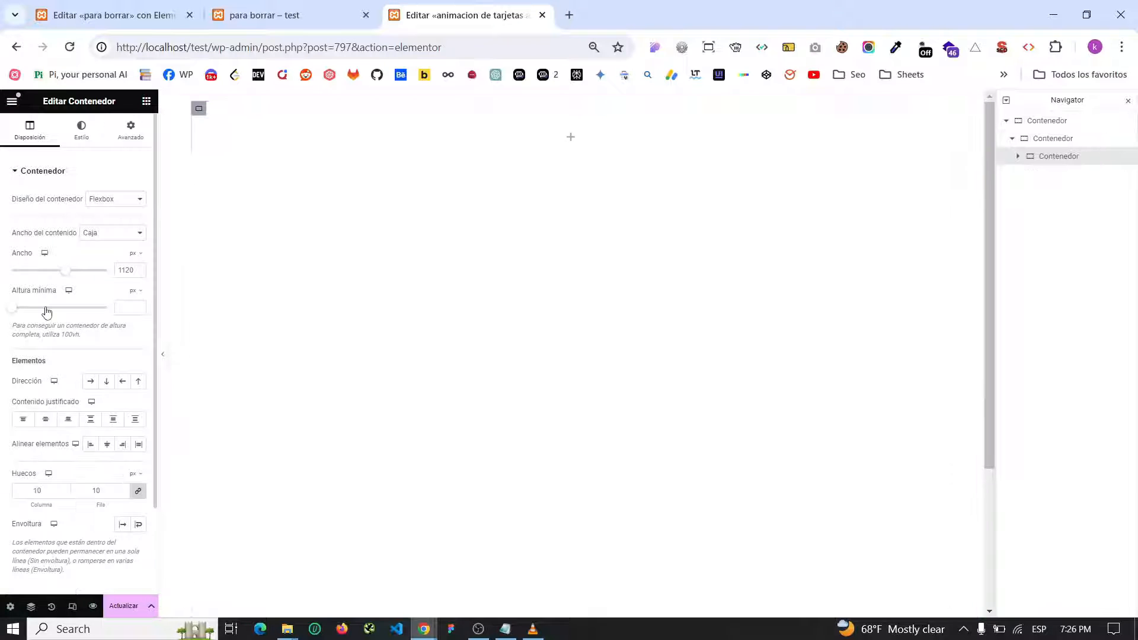
right_click(1038, 157)
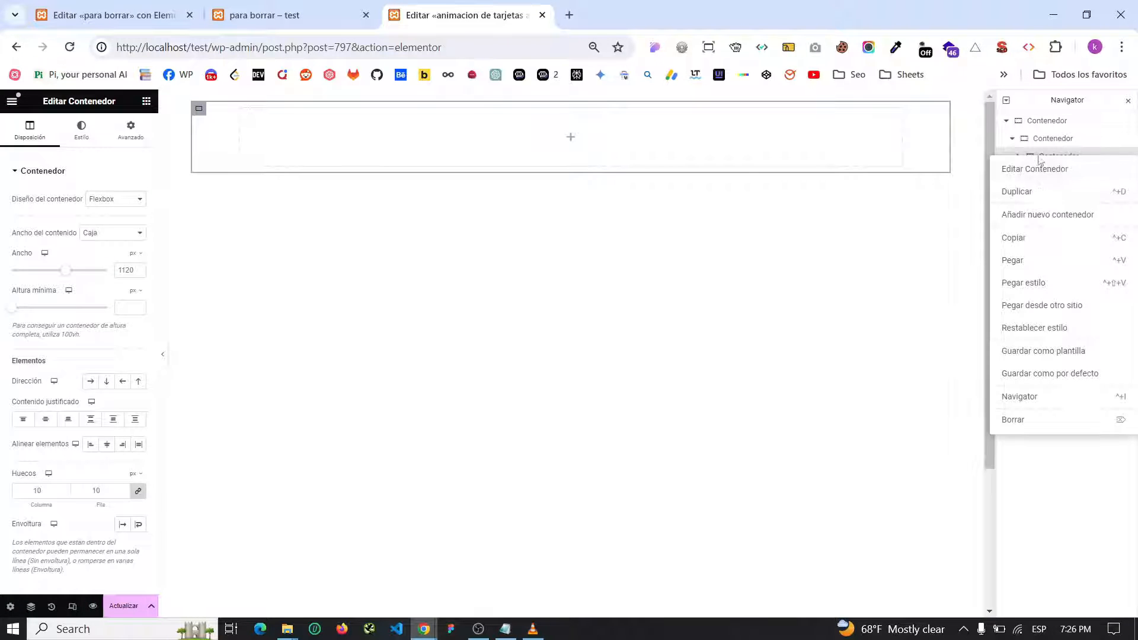
left_click(1027, 192)
- Set the 1280 px container's direction to horizontal row so its two child containers sit side by side
left_click(1042, 141)
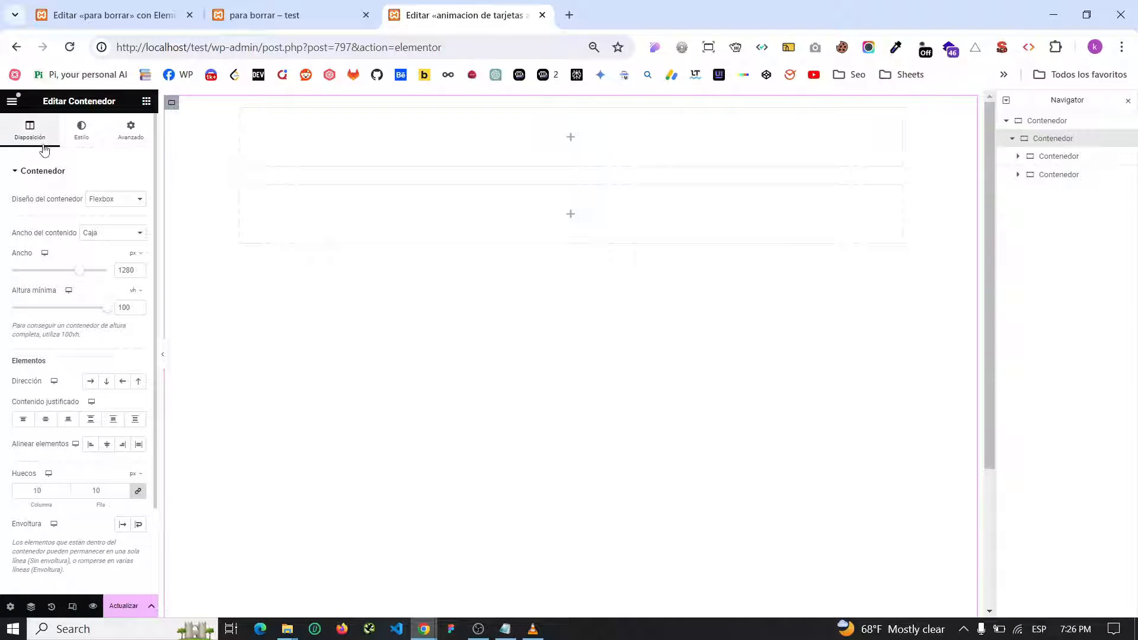
scroll(76, 308, "down", 2)
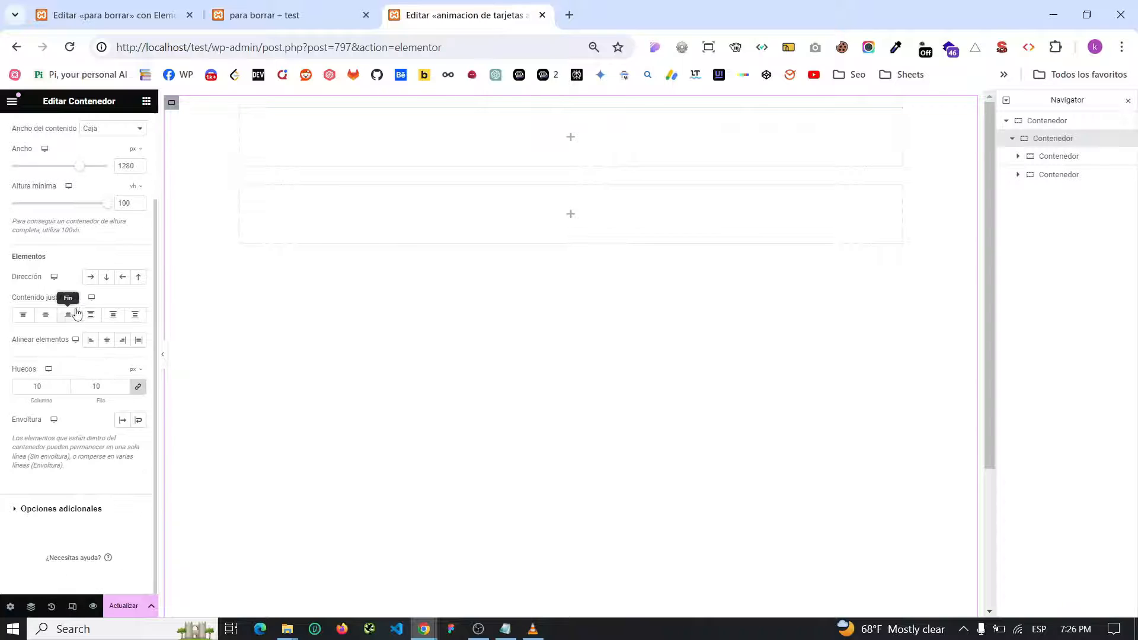
left_click(89, 278)
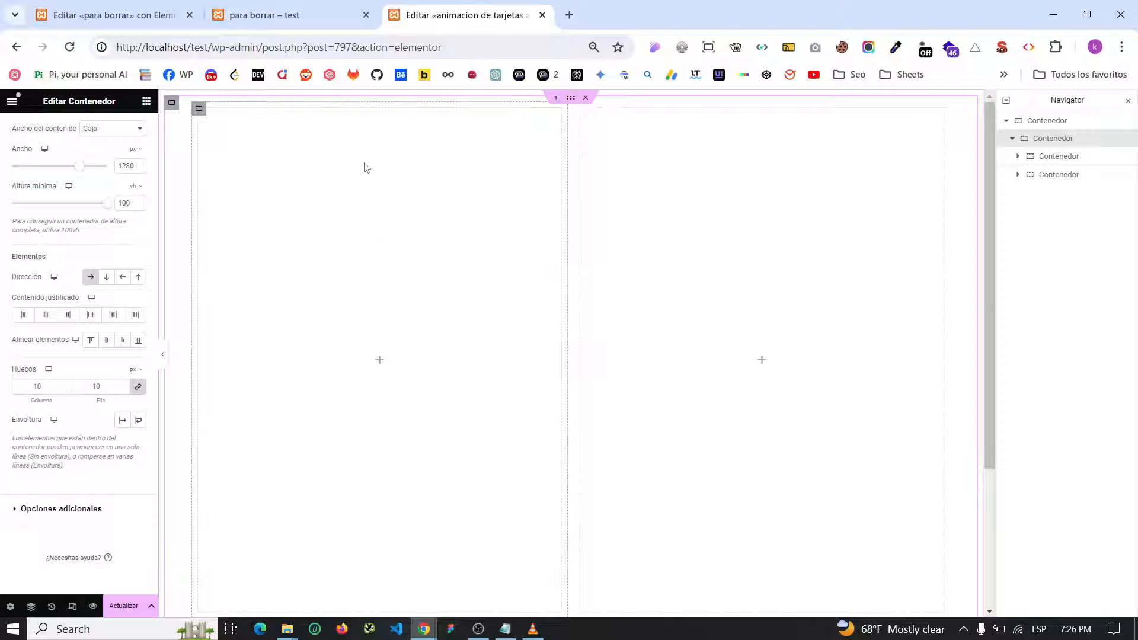
- Add a heading widget to the left column and replace its text with "Nuestras imagenes" copied from the reference page
left_click(298, 8)
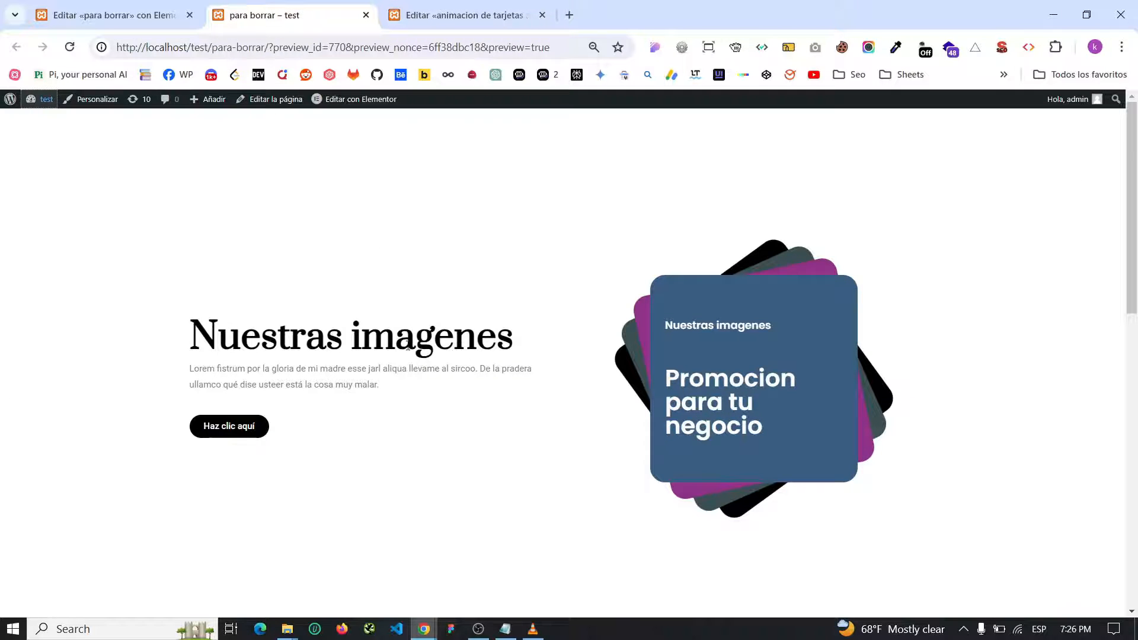
left_click(462, 15)
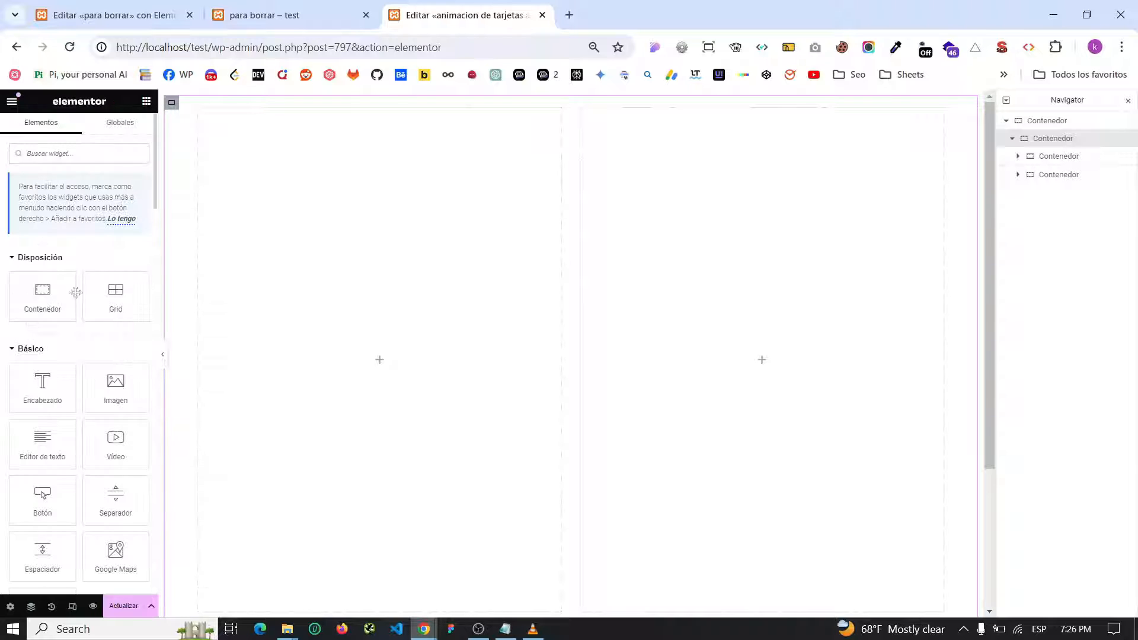
left_click_drag(42, 385, 328, 307)
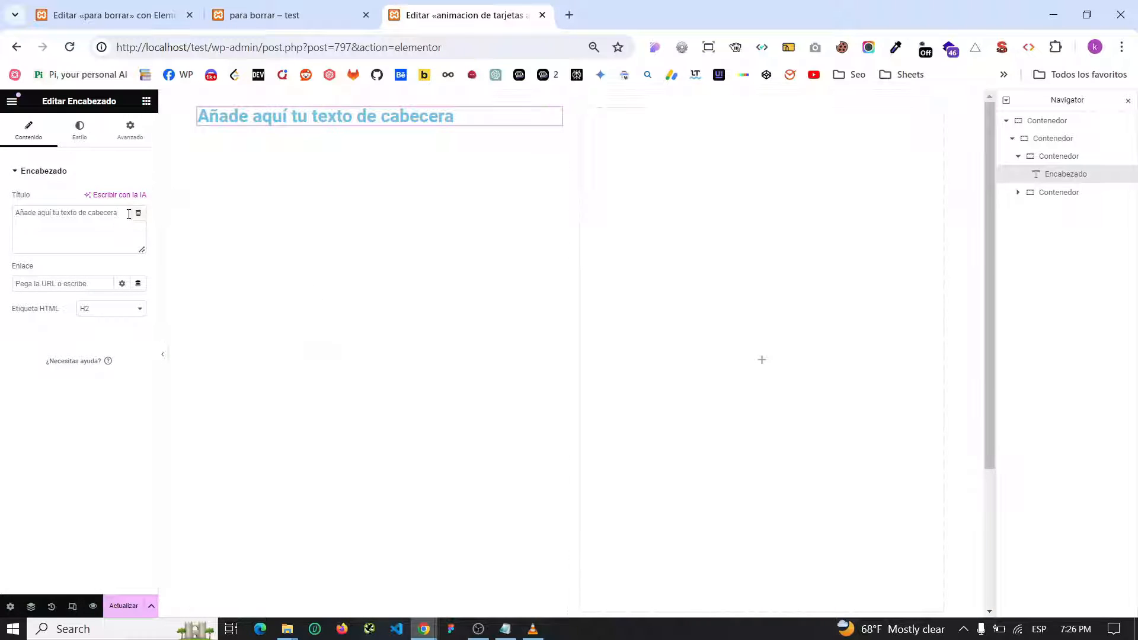
left_click(290, 15)
left_click_drag(190, 336, 515, 343)
key("ctrl+c")
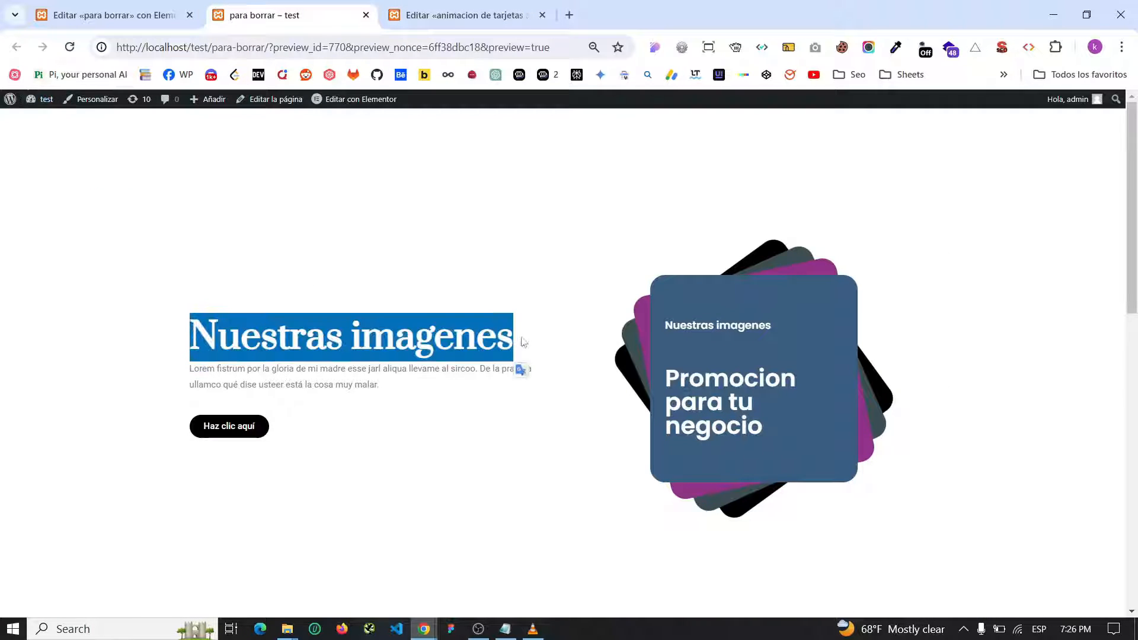
key("ctrl+Tab")
left_click_drag(120, 215, 15, 213)
key("ctrl+v")
- Set the heading's text color to black
left_click(79, 130)
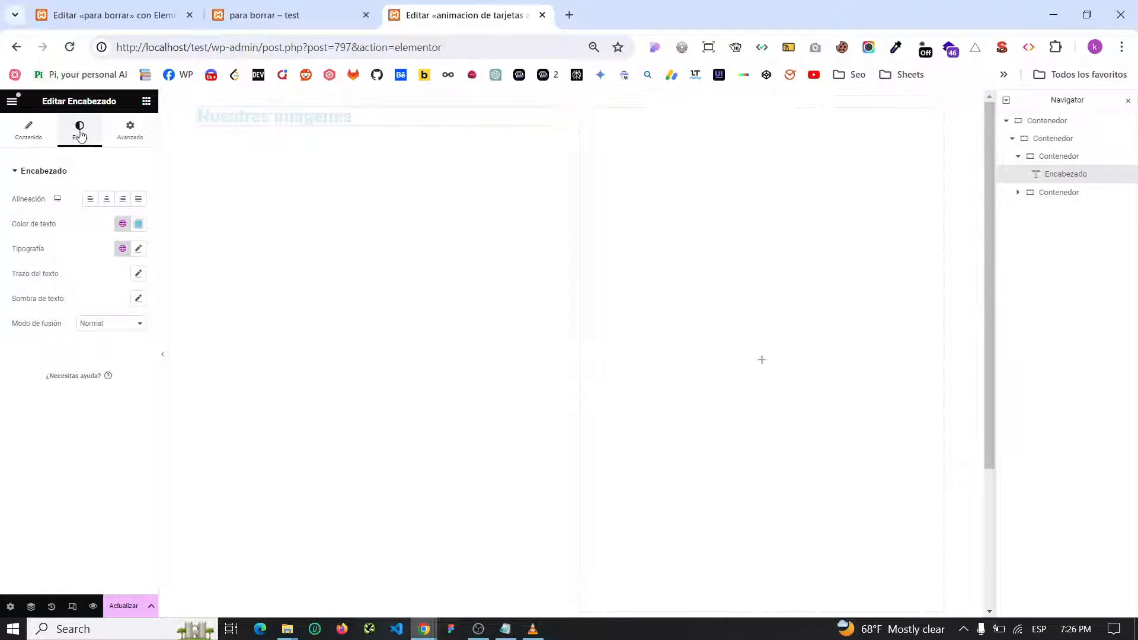
left_click(139, 224)
left_click_drag(120, 320, 77, 364)
left_click(81, 137)
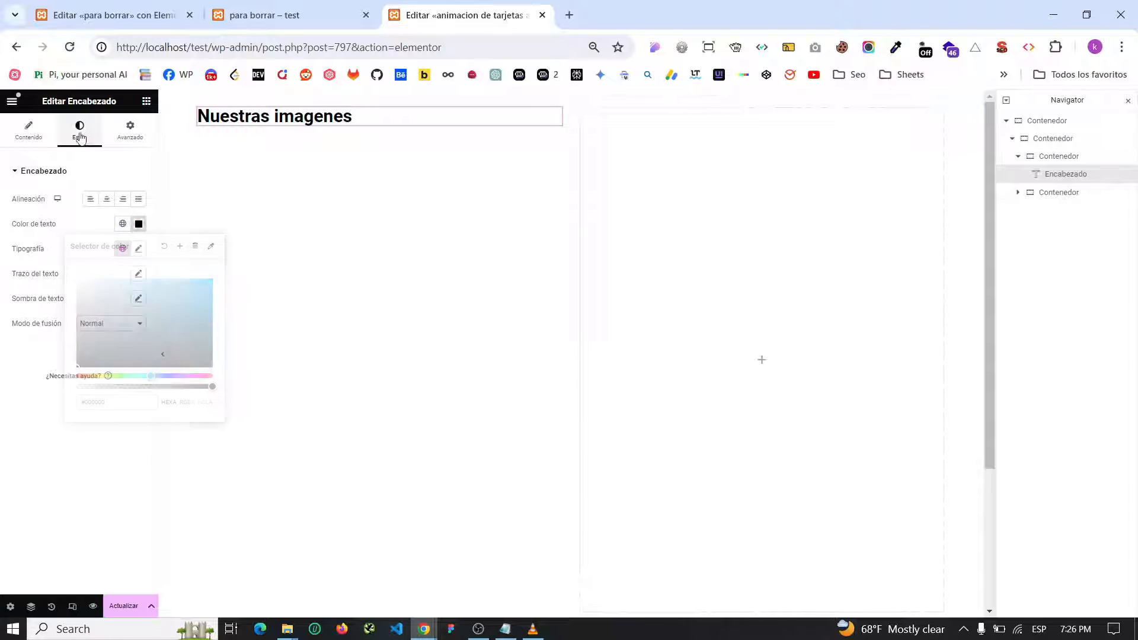
- Set the heading's typography to the Prata font family at 60 px, matching the reference page
left_click(291, 6)
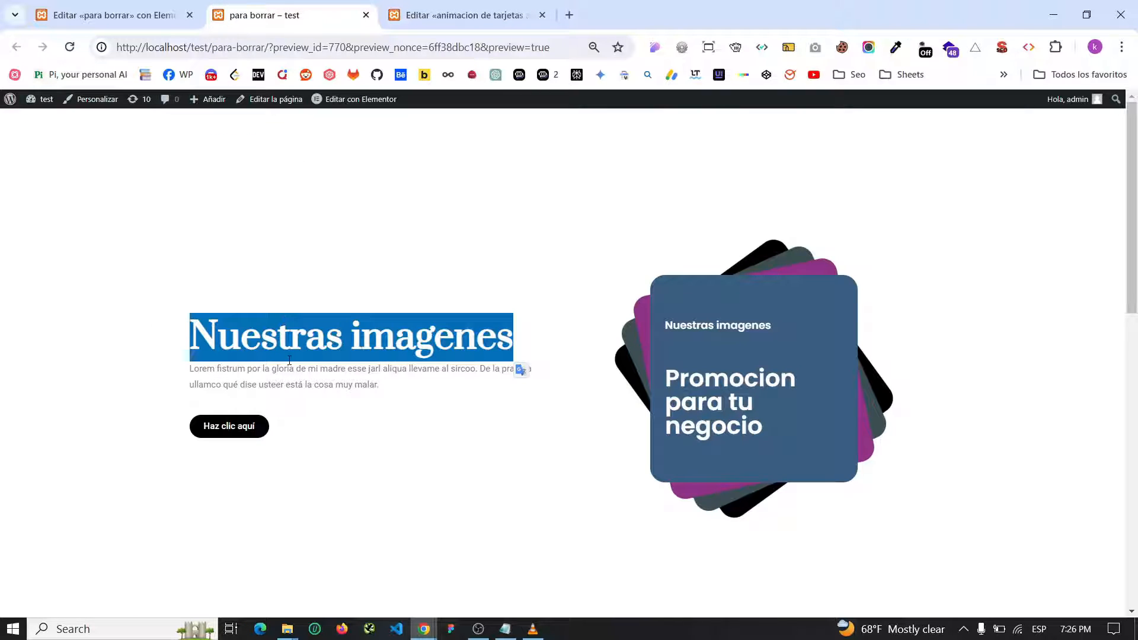
left_click(314, 305)
left_click(465, 15)
left_click(138, 248)
type("60")
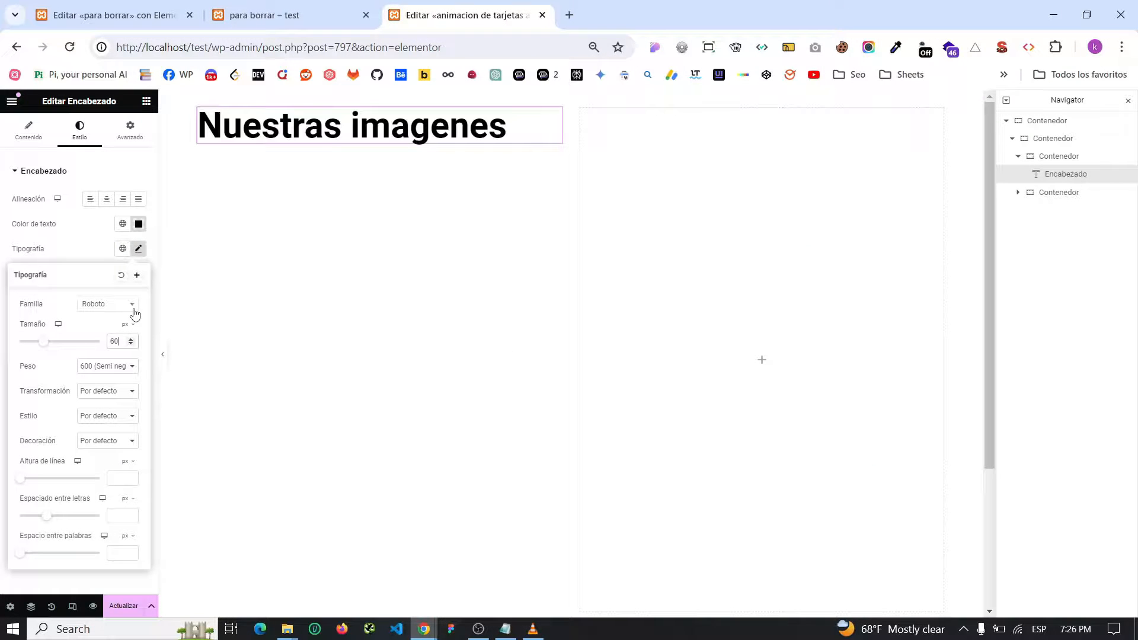
left_click(110, 306)
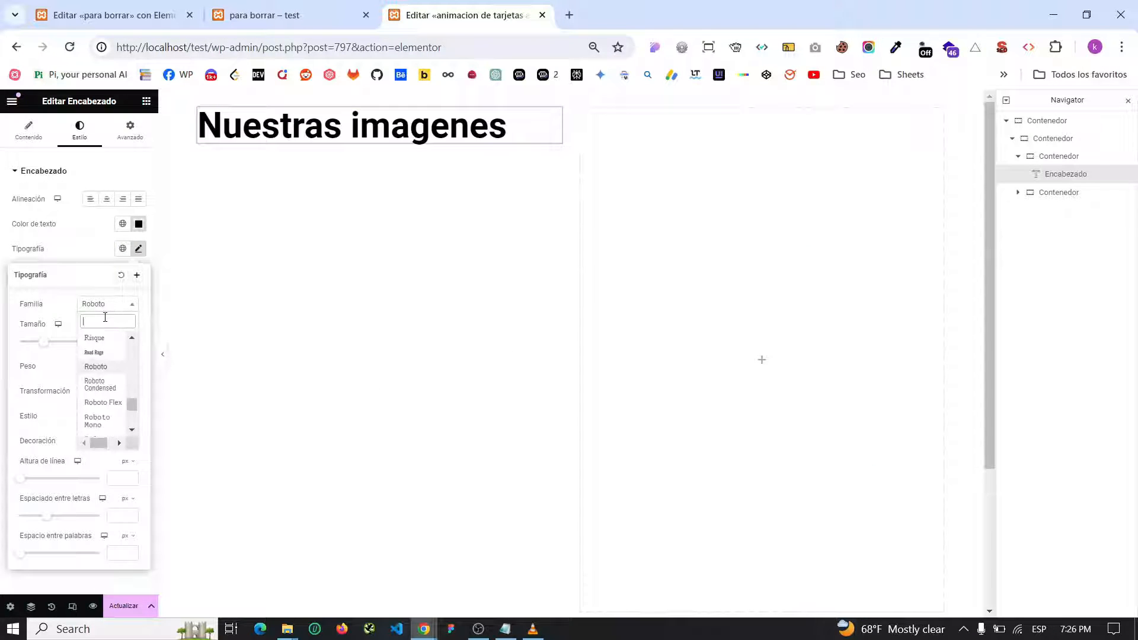
type("prata")
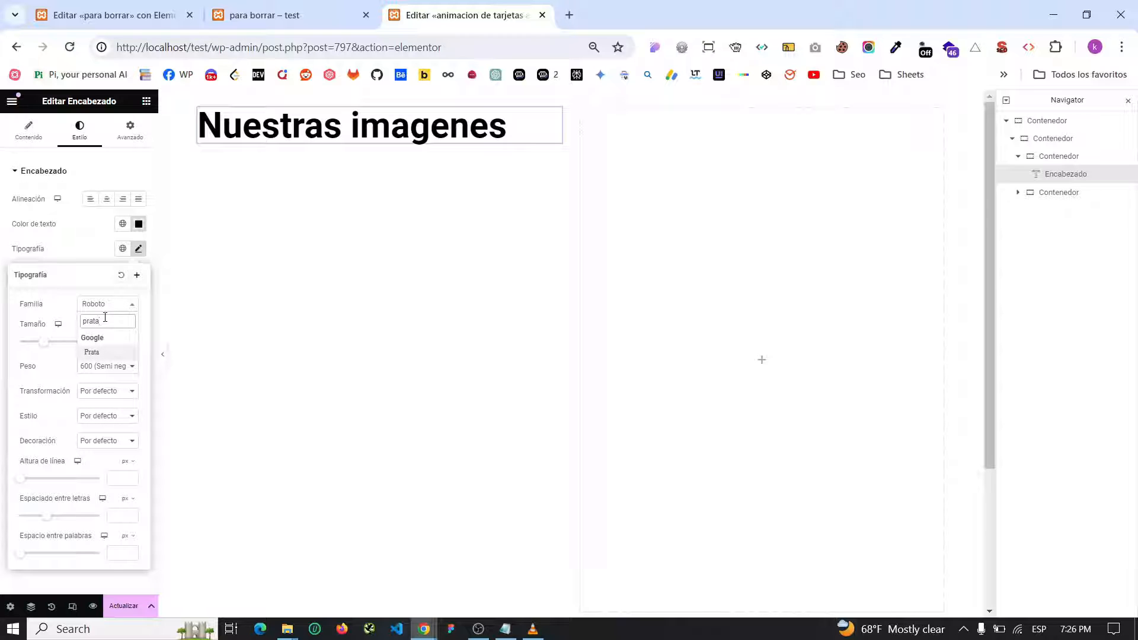
left_click(99, 354)
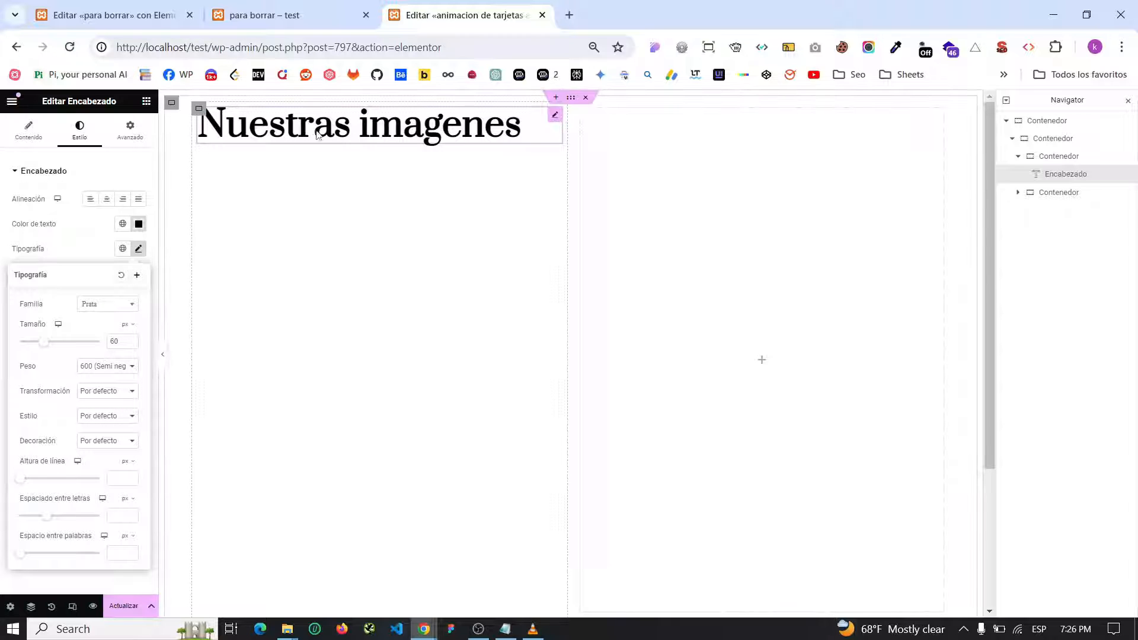
left_click(324, 7)
left_click(463, 14)
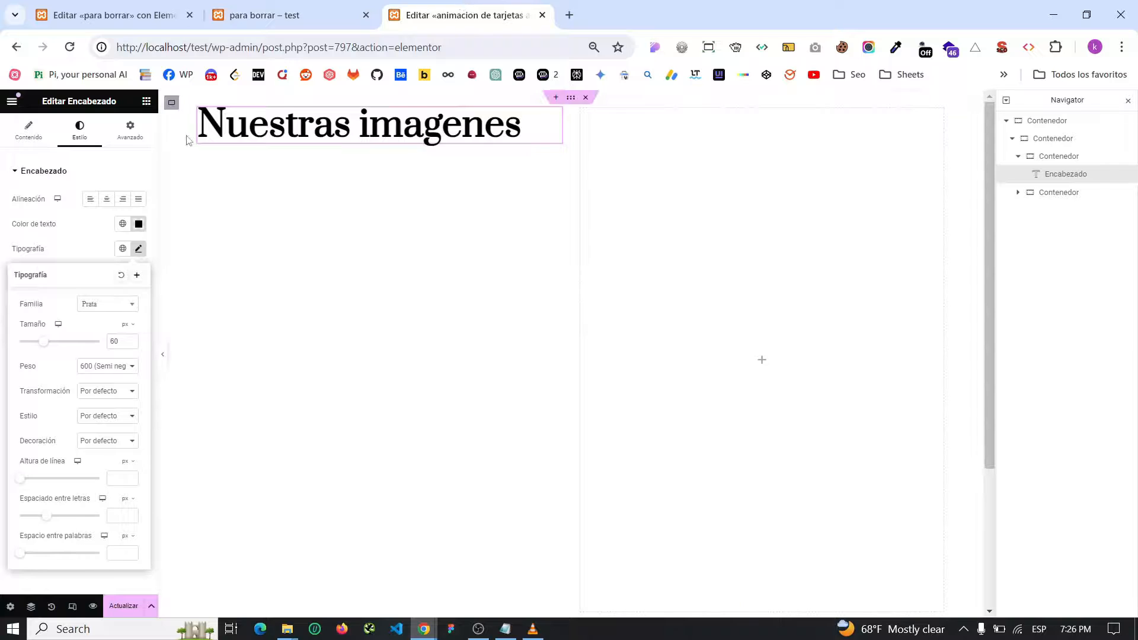
- Add a text editor widget below the heading and a button widget below that text in the left column
left_click(146, 100)
left_click_drag(43, 442, 289, 119)
left_click(354, 7)
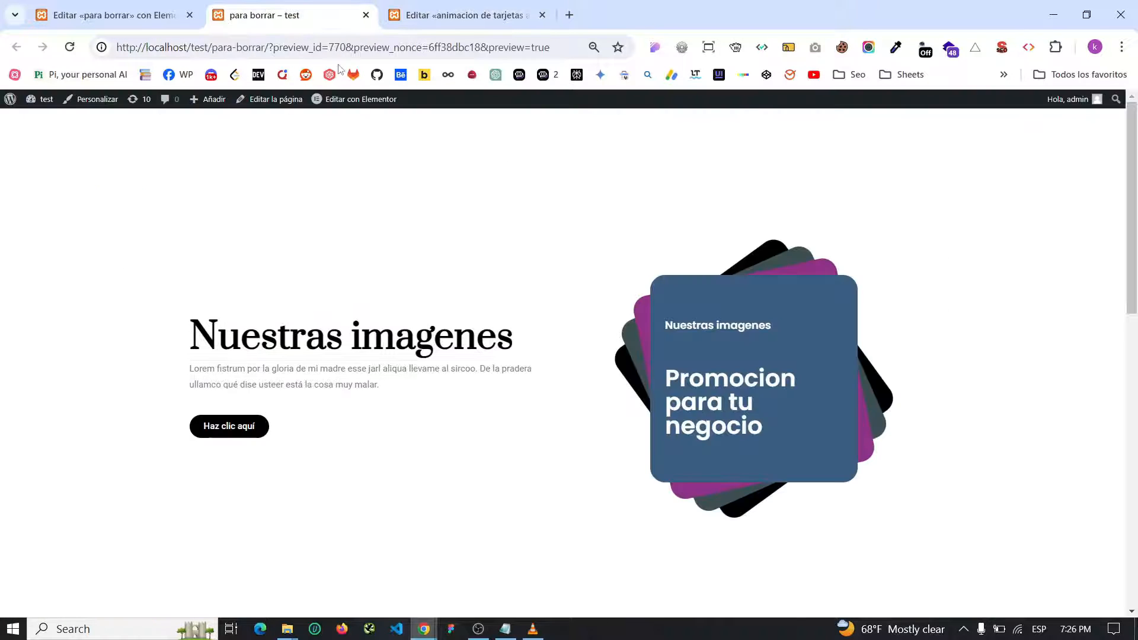
left_click(471, 11)
left_click(146, 101)
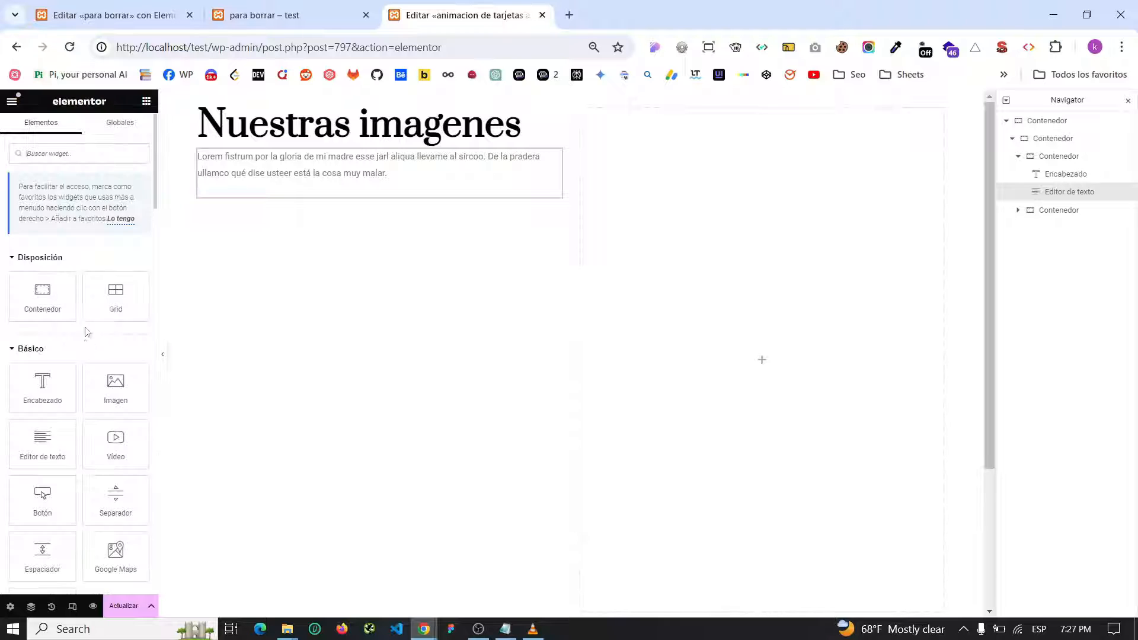
left_click_drag(43, 501, 290, 196)
- Give the button a black background color (#000000) and a border radius of 25 px on all corners
left_click(79, 129)
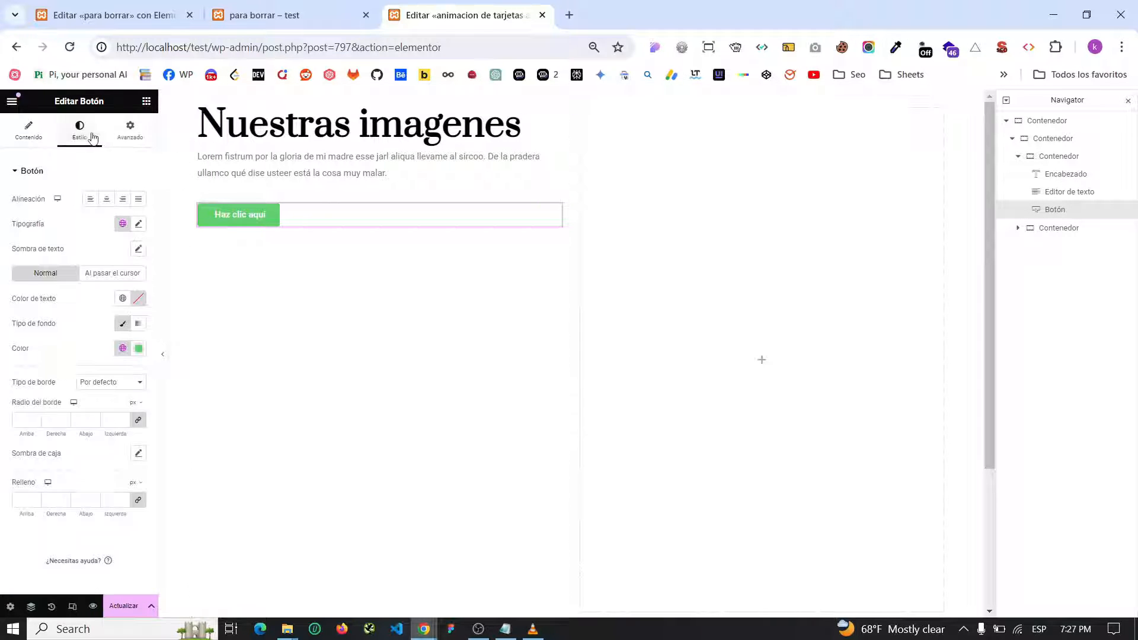
left_click(138, 348)
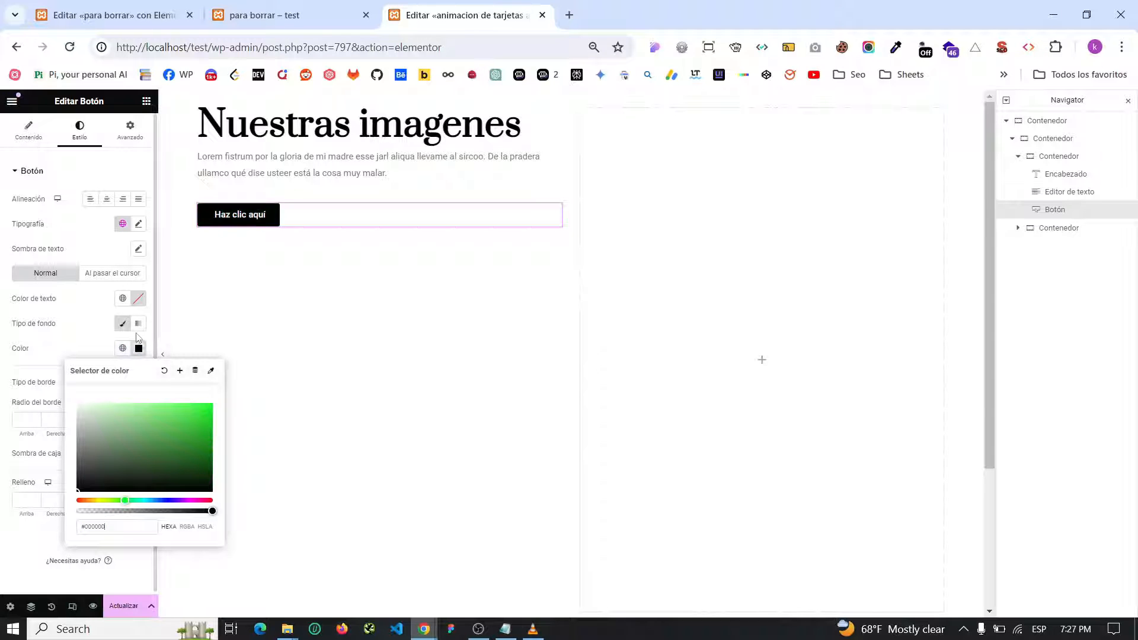
left_click_drag(55, 560, 60, 561)
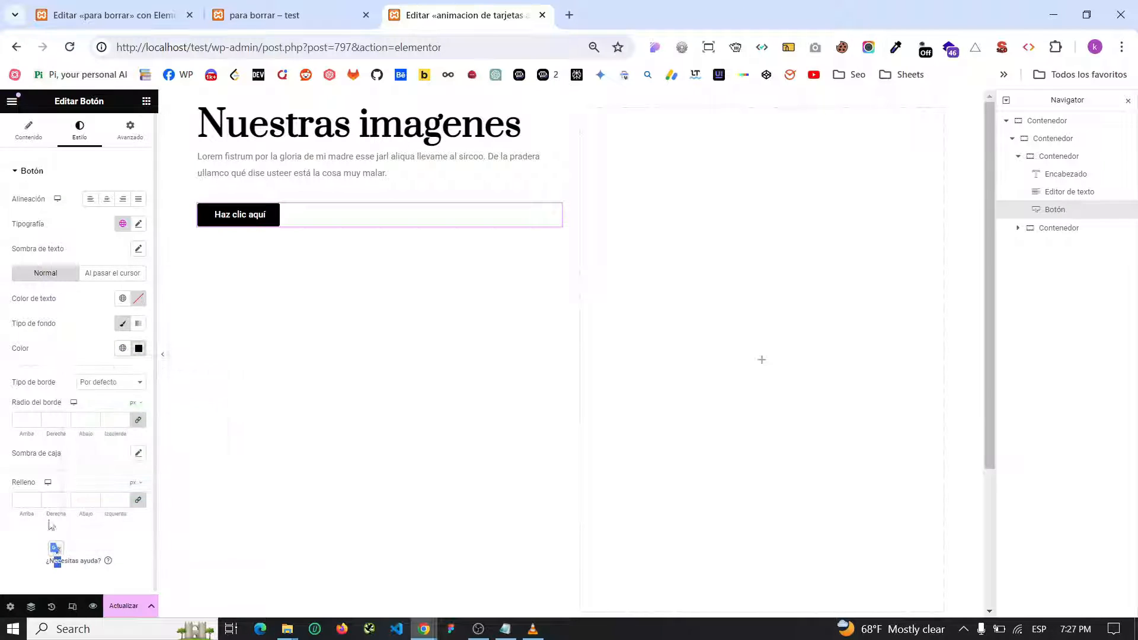
left_click(23, 416)
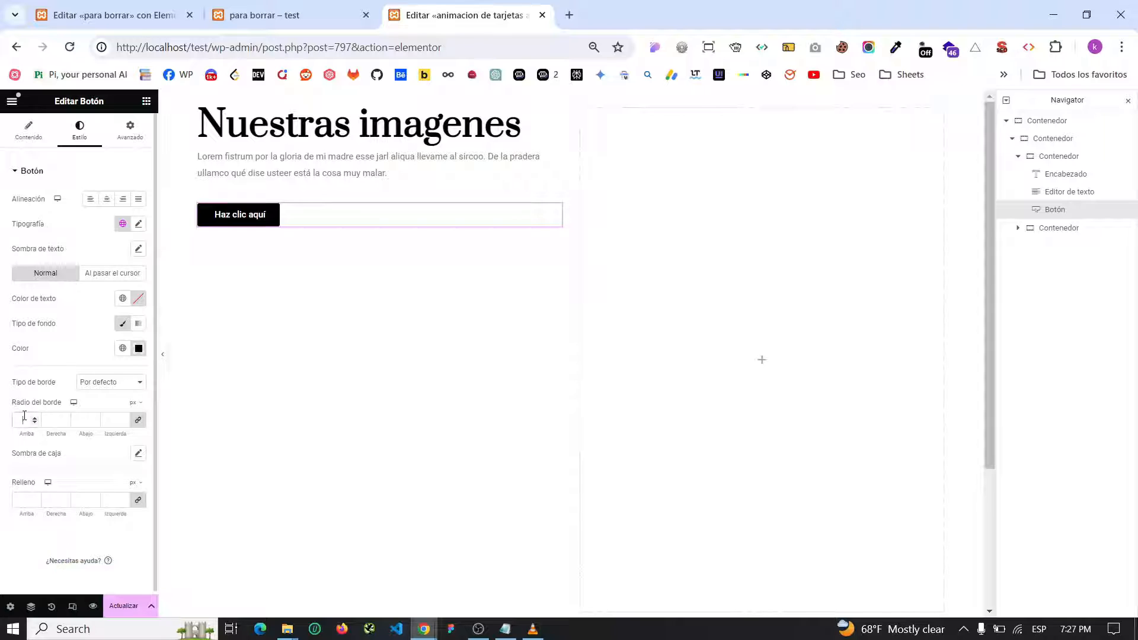
type("25")
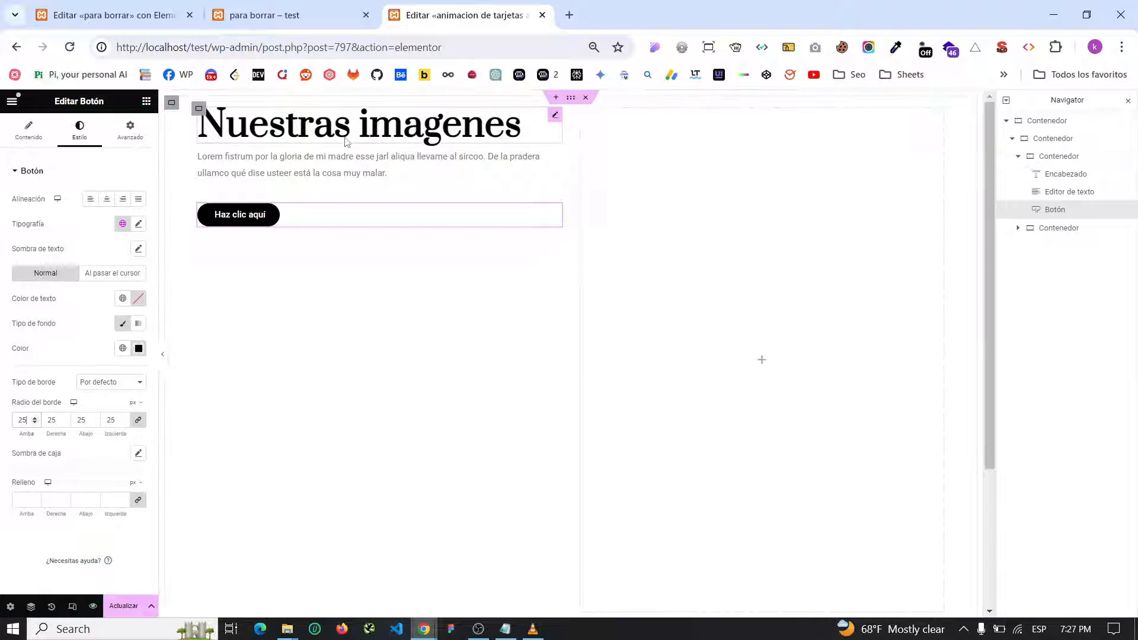
- Center the left column container's content vertically and preview the layout
left_click(1051, 154)
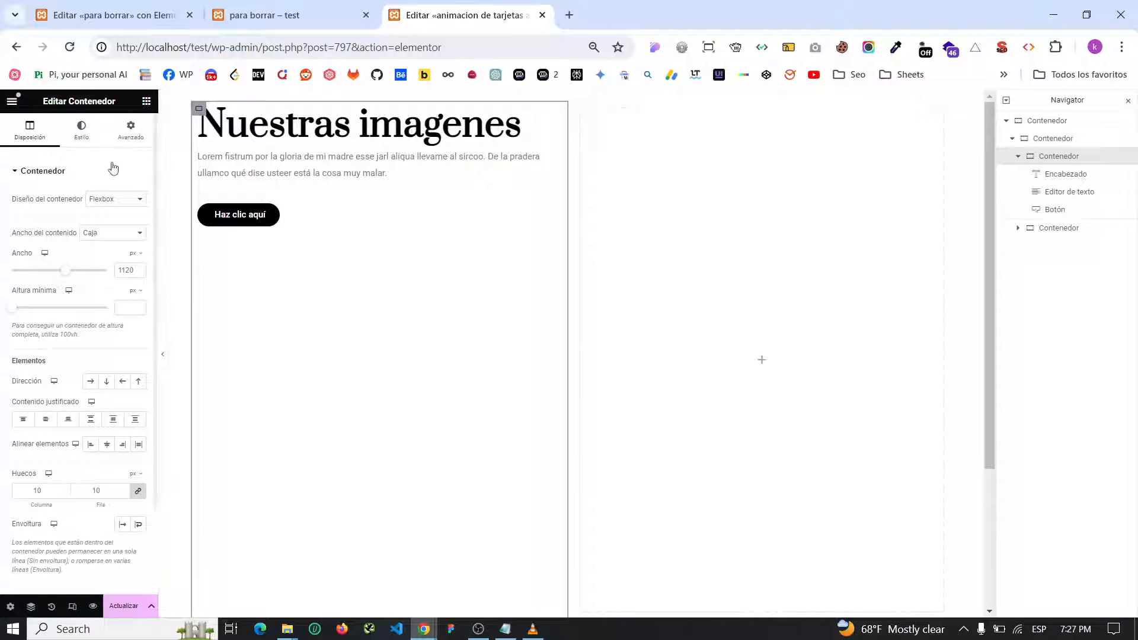
left_click(50, 420)
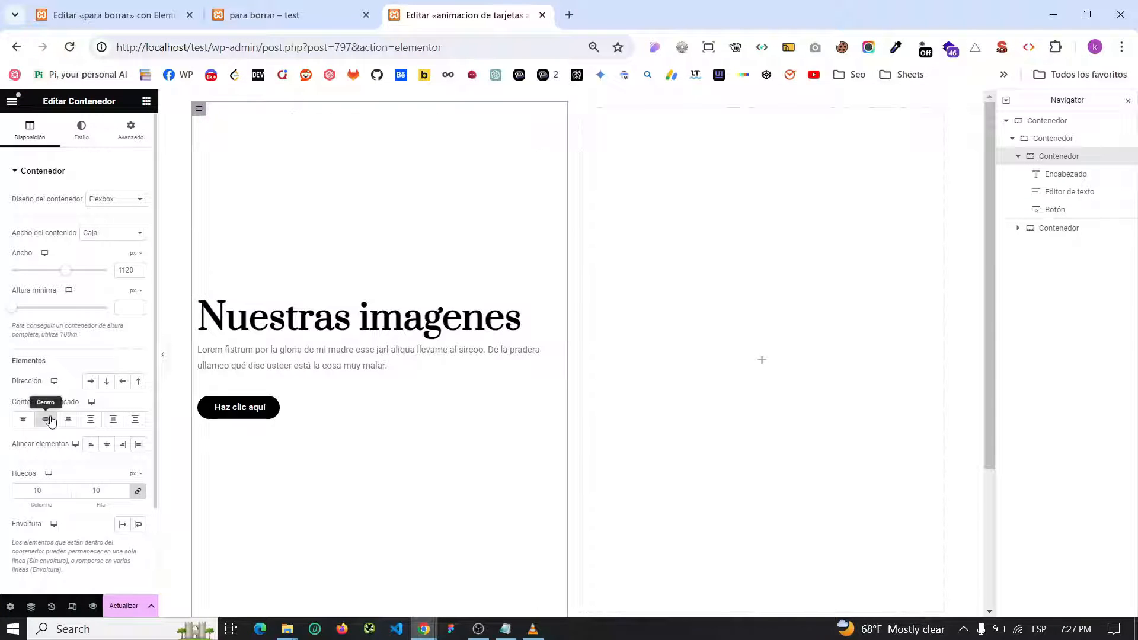
left_click(160, 356)
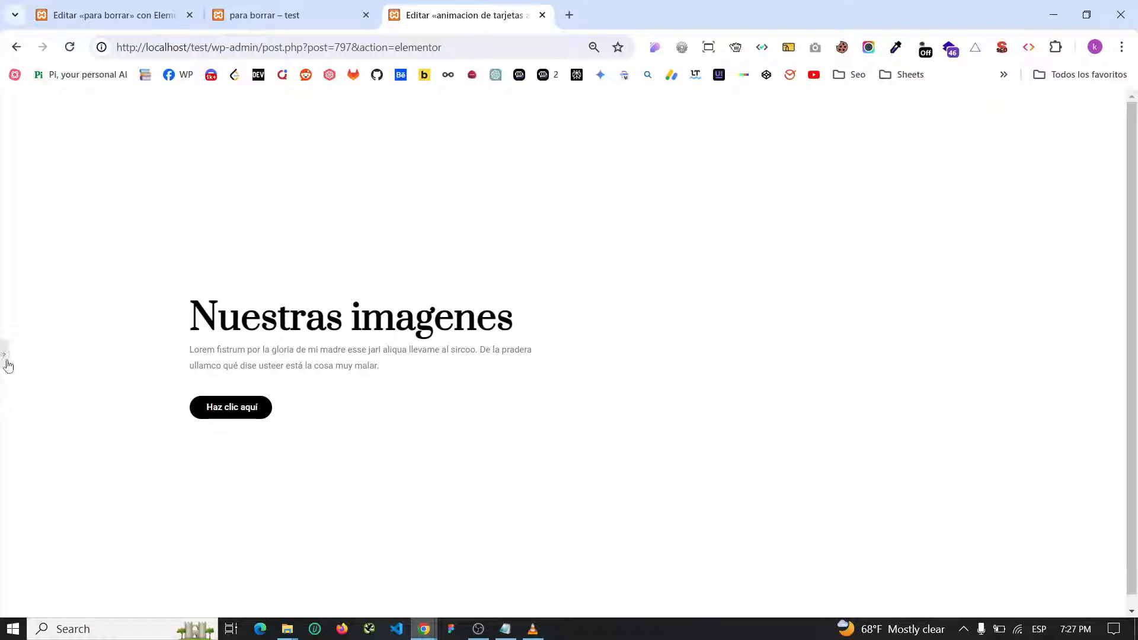
left_click(5, 363)
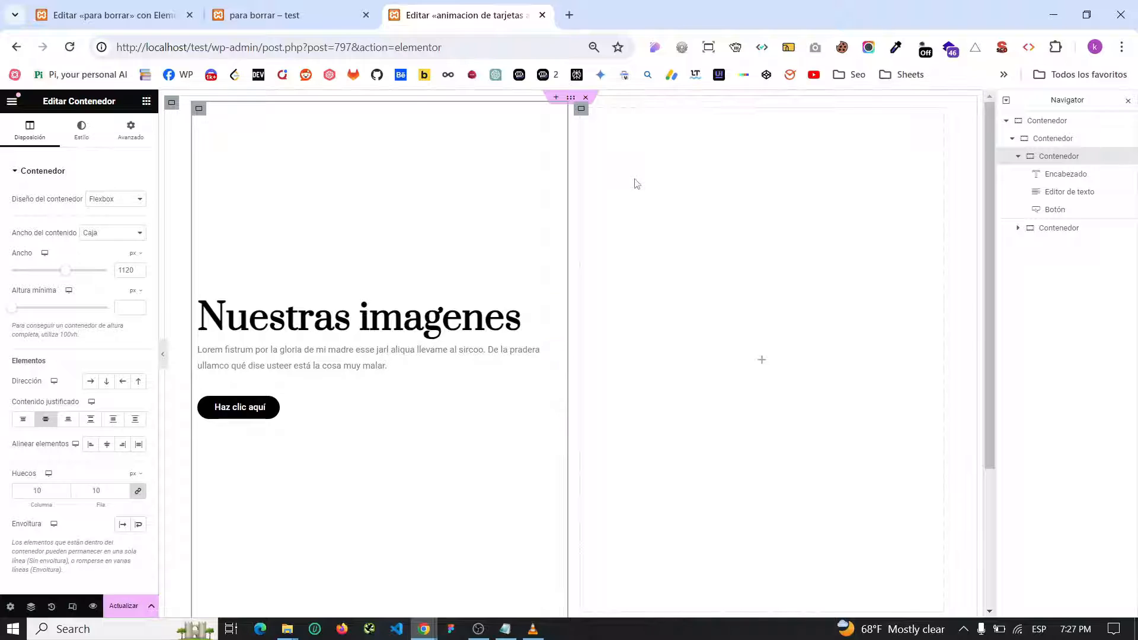
- Add a container inside the empty right column container
left_click(1019, 228)
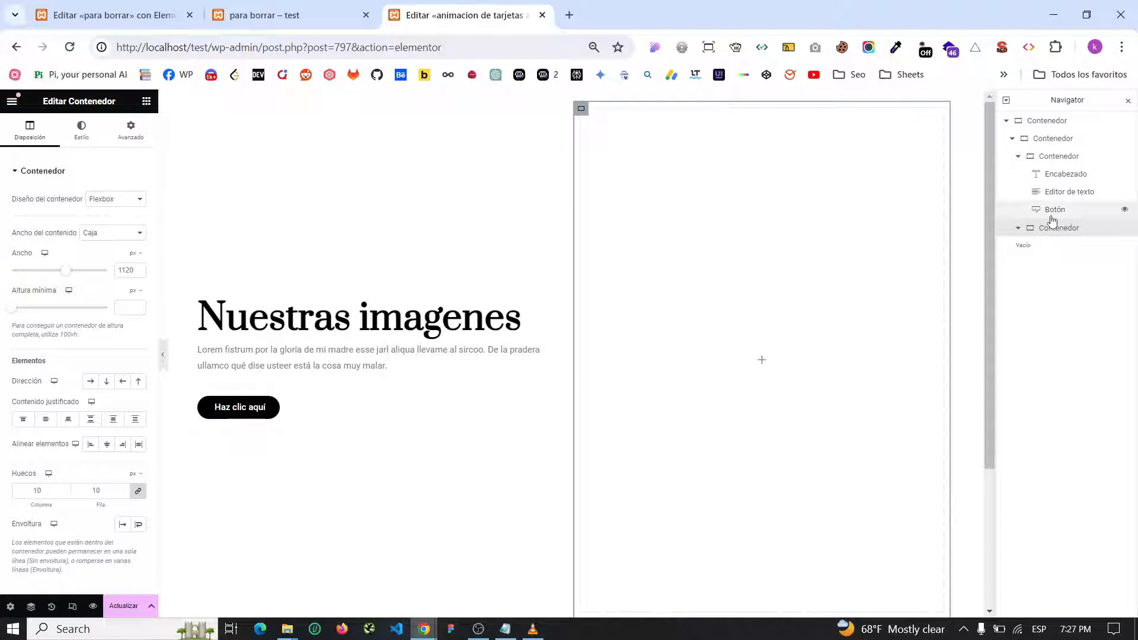
left_click(146, 101)
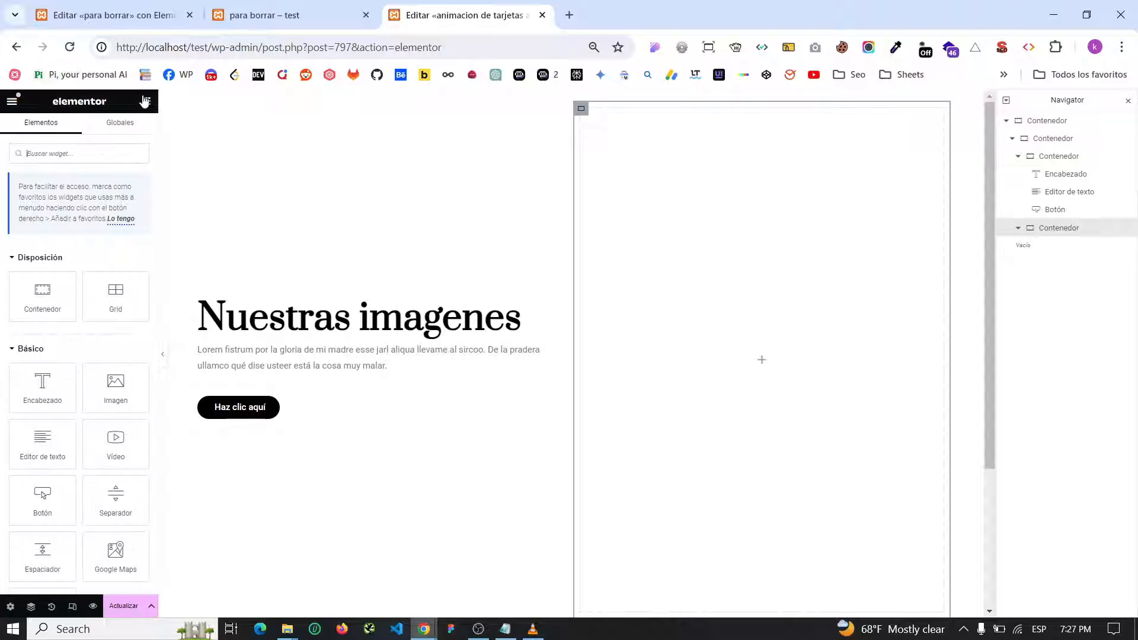
left_click(42, 294)
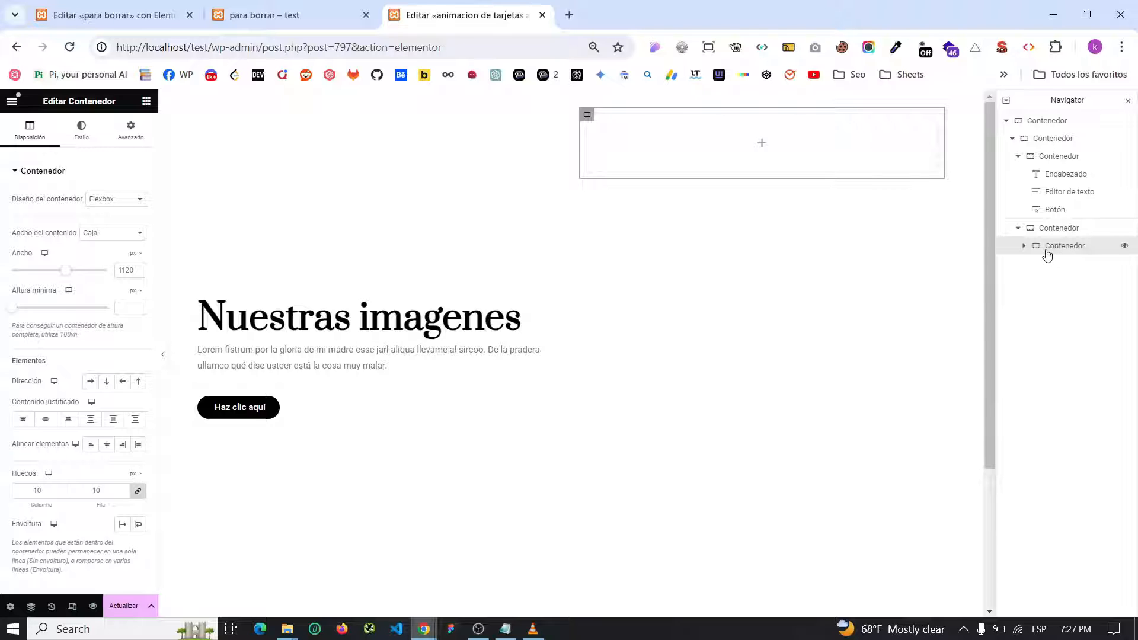
- Set the right column's inner container to full-width content with a width of 350 px and a minimum height of 350 px
left_click(89, 232)
left_click(91, 256)
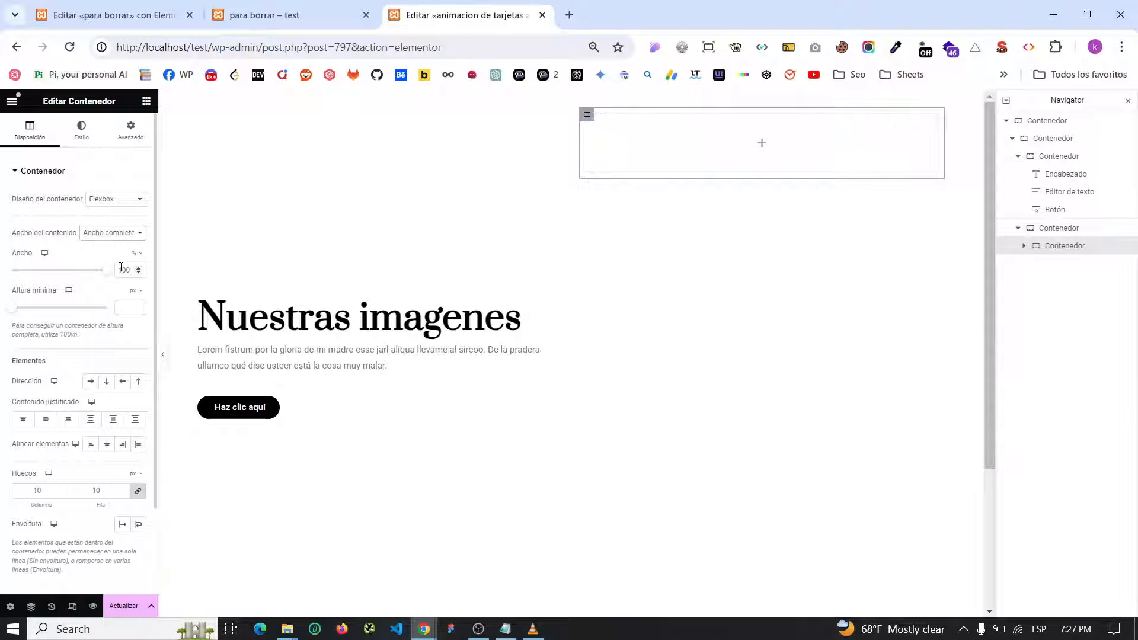
double_click(116, 271)
type("35")
left_click(138, 258)
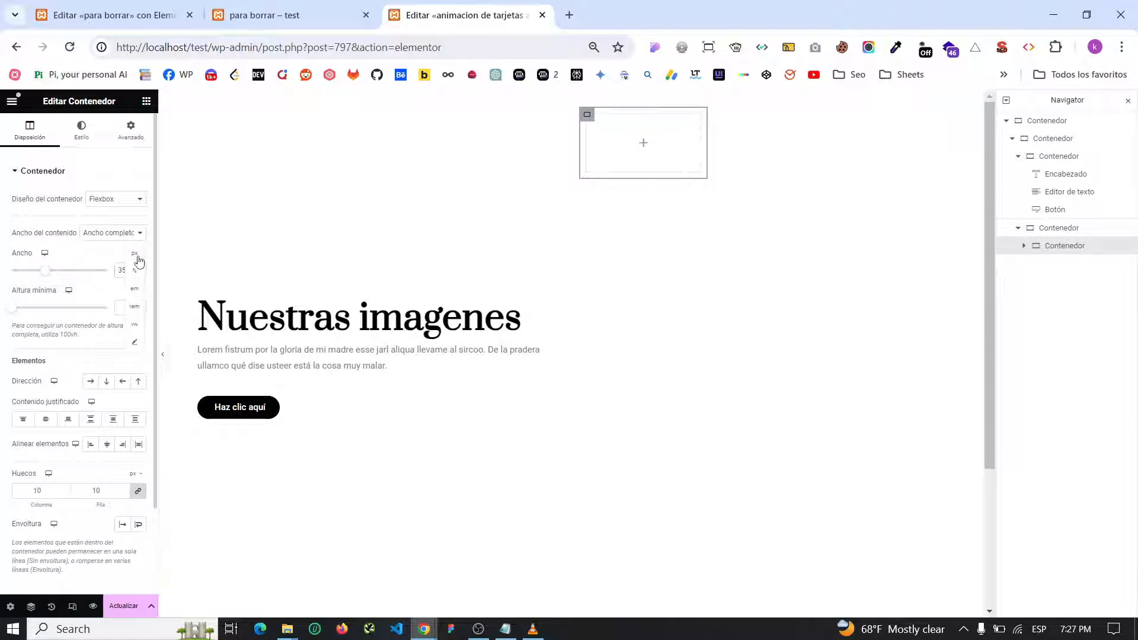
left_click(136, 255)
left_click(124, 308)
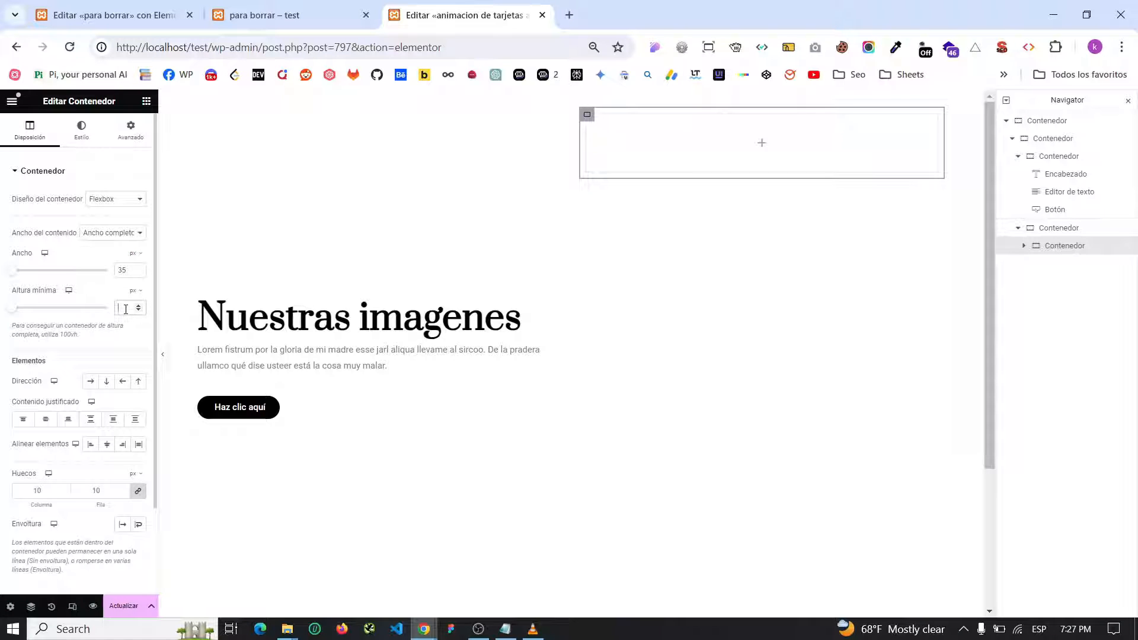
type("35")
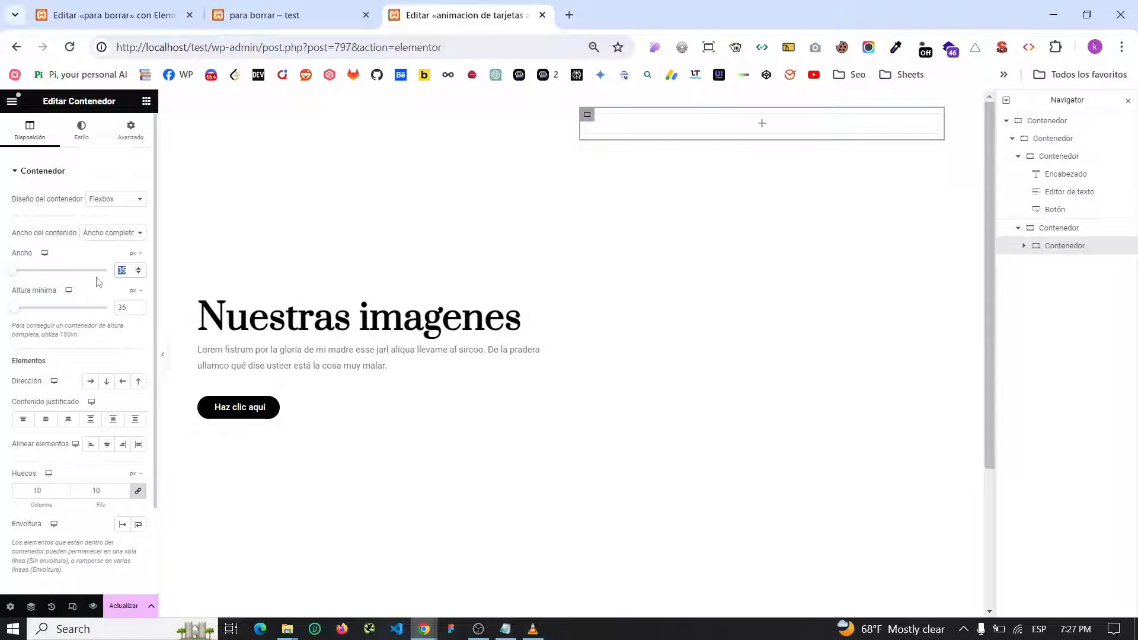
type("350")
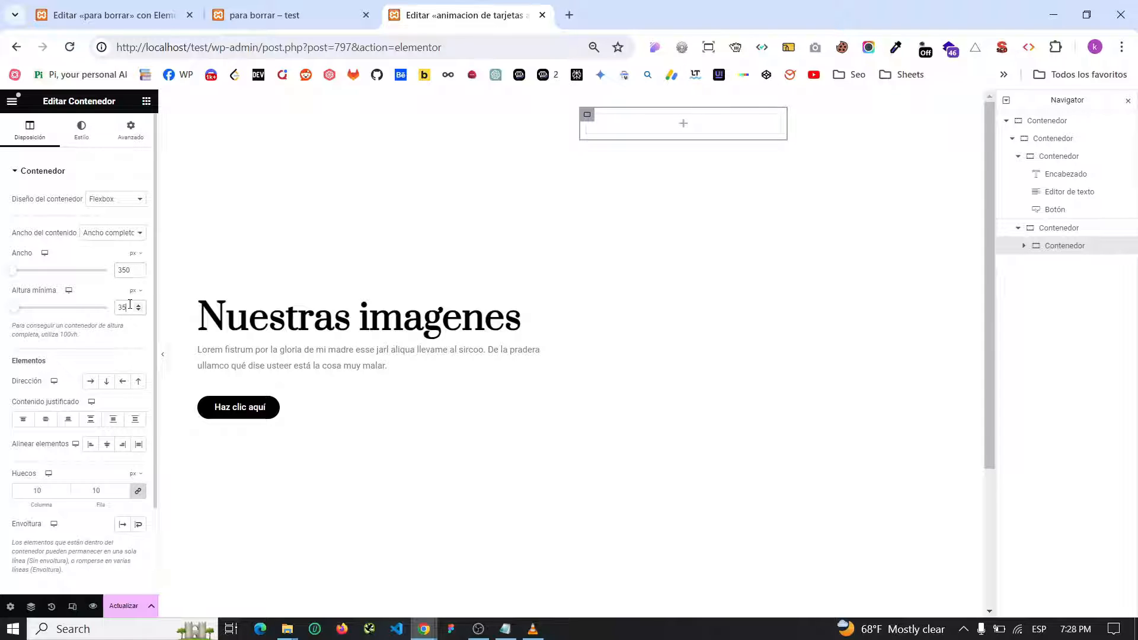
type("0")
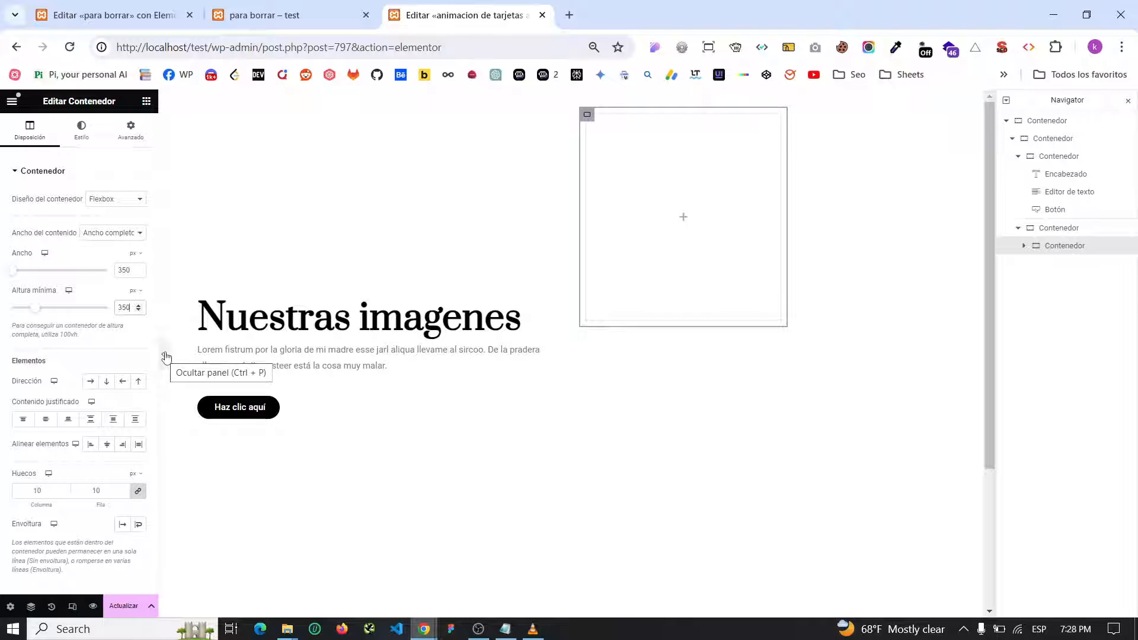
left_click(166, 358)
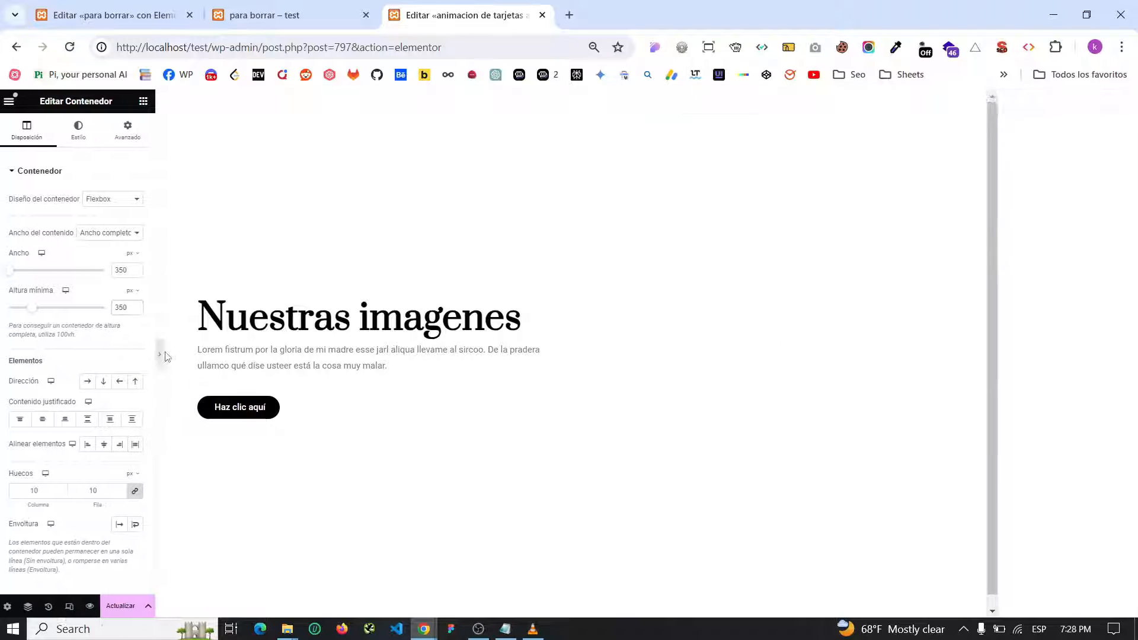
left_click(7, 356)
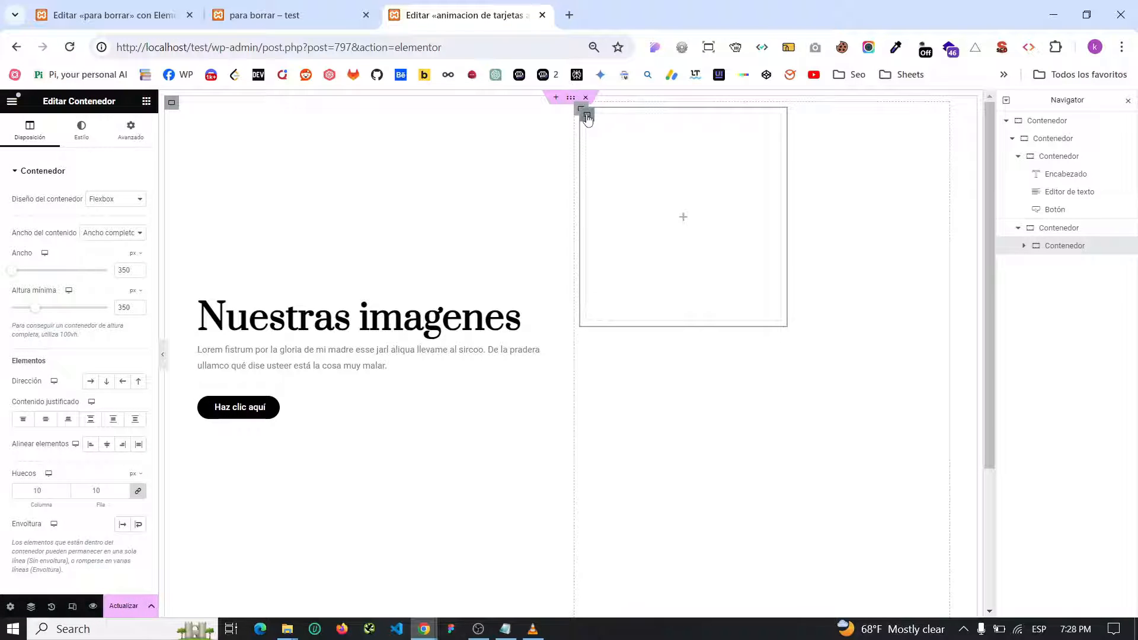
- Give the 350 px inner container a classic black background (#000000) and compare it with the cards on the reference page
left_click(266, 15)
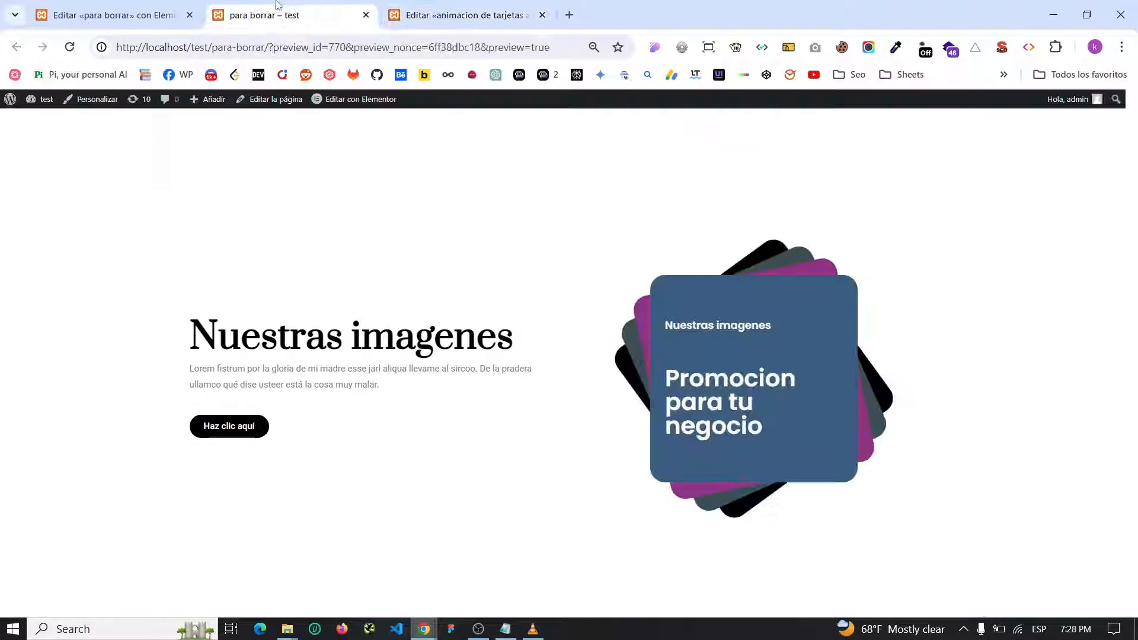
left_click(462, 15)
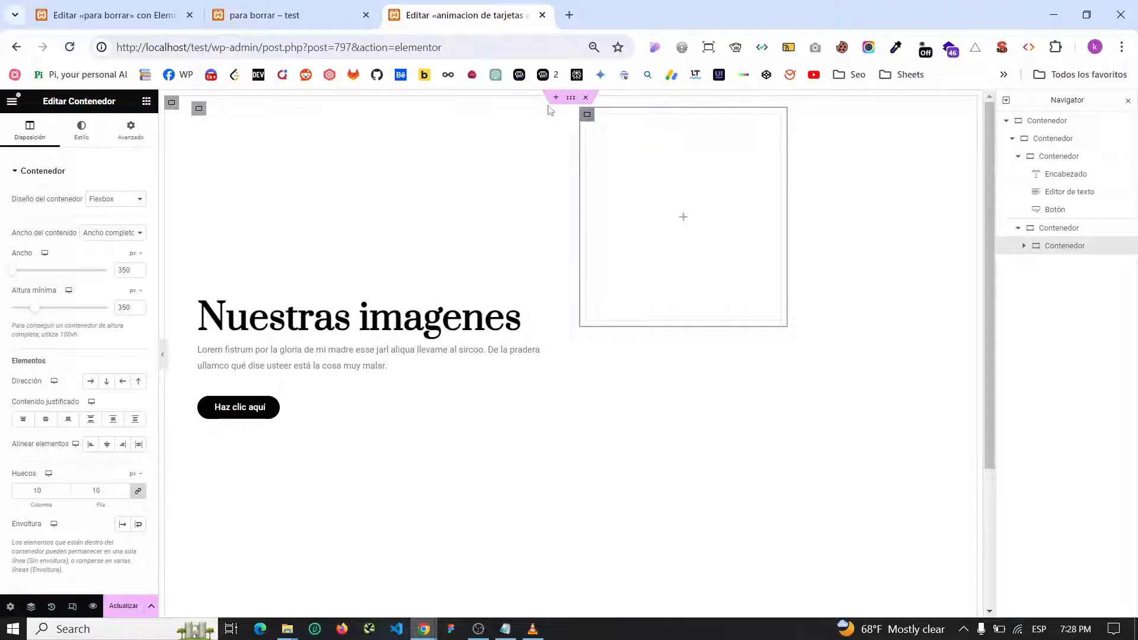
left_click(81, 130)
left_click(89, 224)
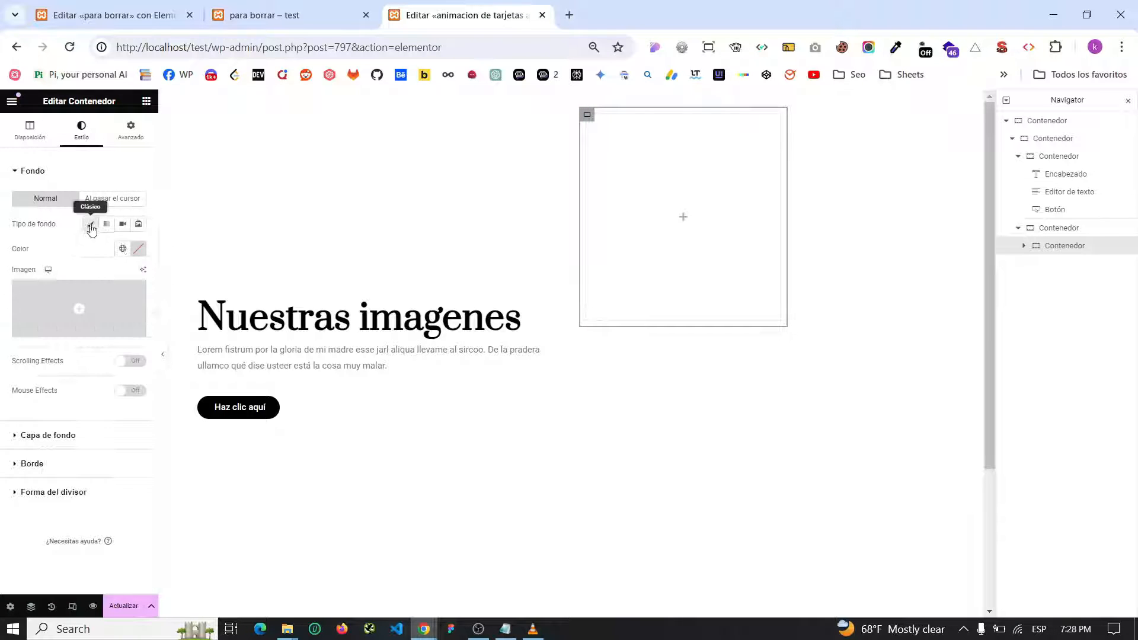
left_click(138, 249)
left_click(108, 368)
type("#000000")
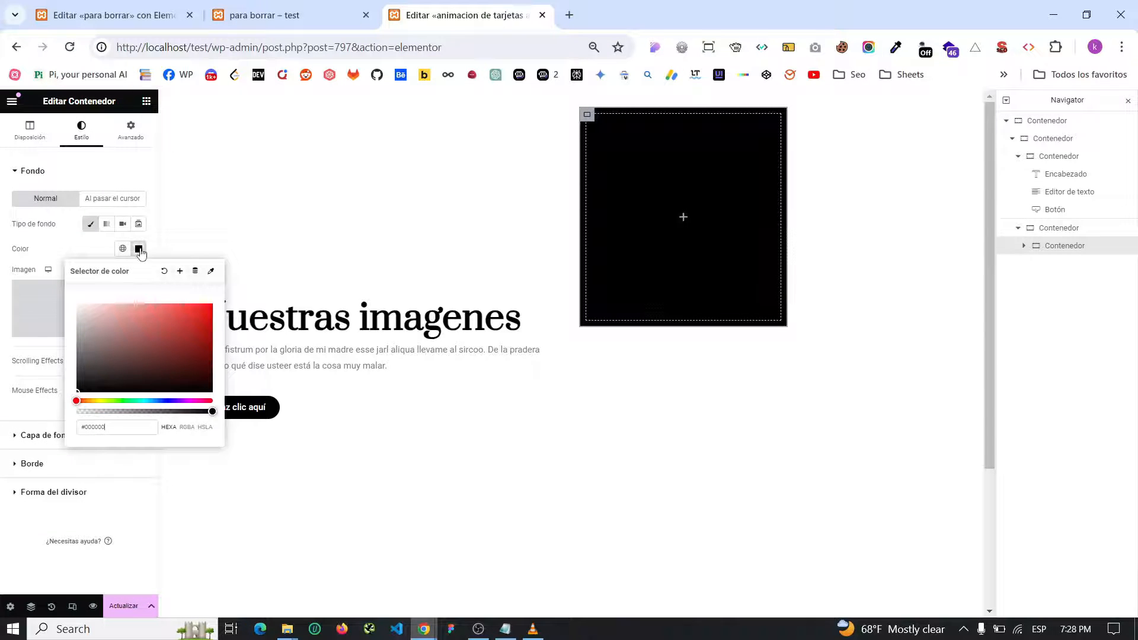
left_click(138, 249)
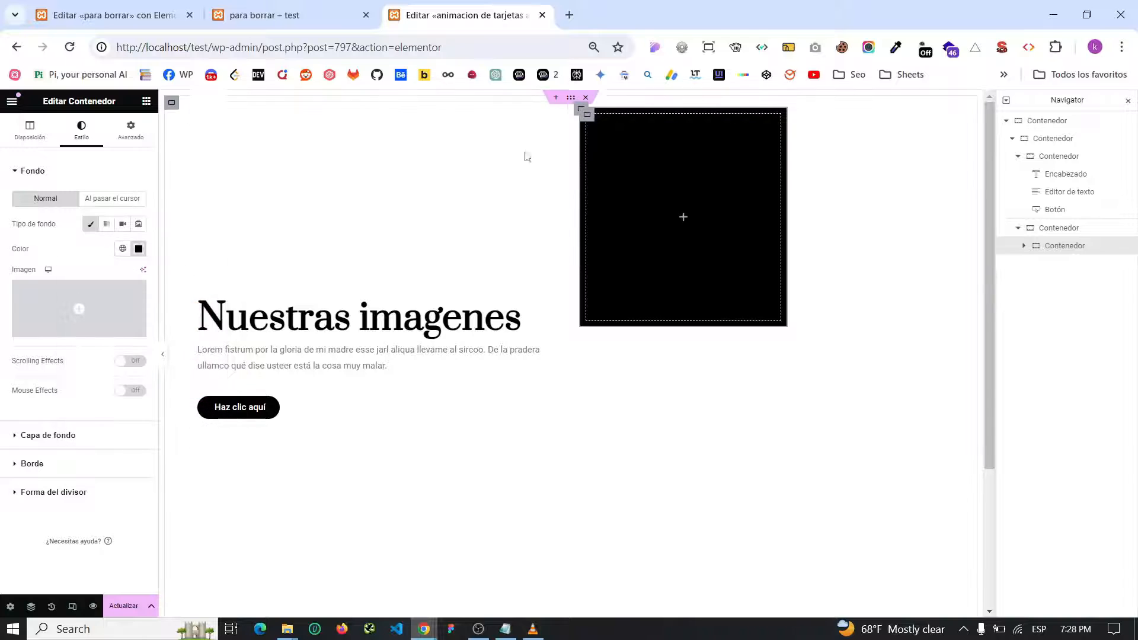
left_click(163, 356)
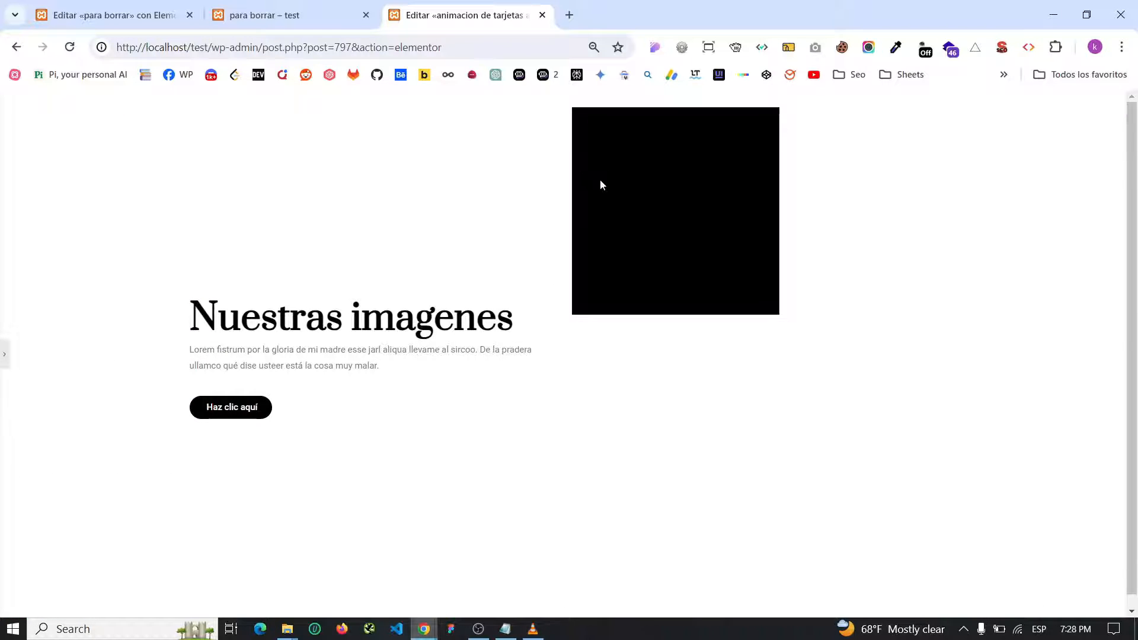
left_click(279, 15)
left_click(474, 15)
left_click(5, 358)
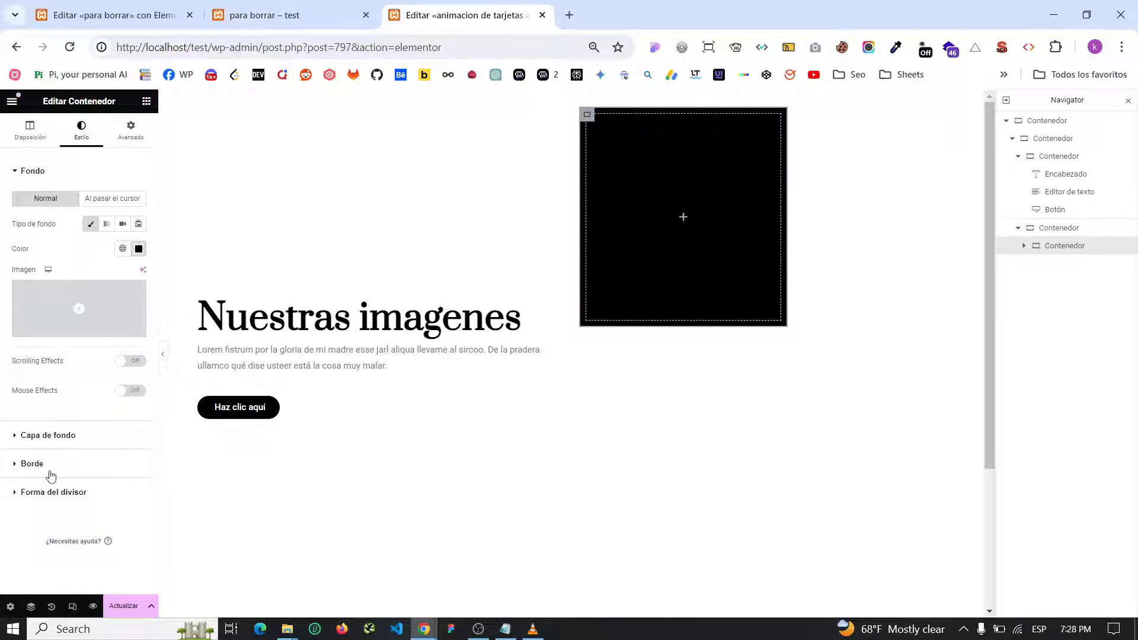
- Round the black card container's corners with a 25 px border radius on all sides and preview the layout
left_click(49, 468)
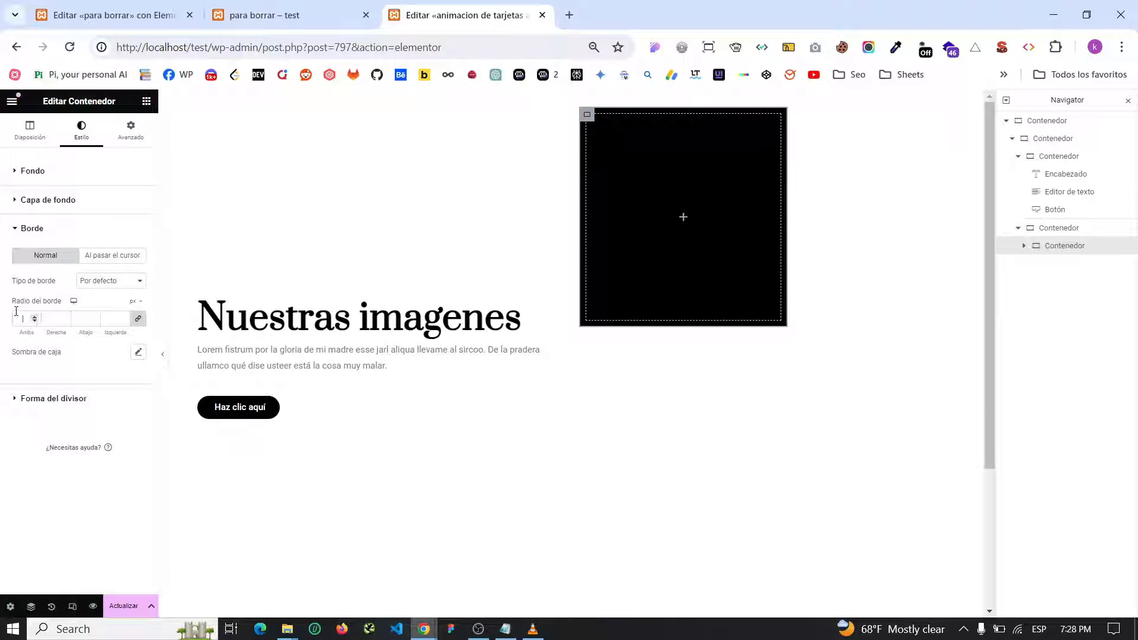
type("25")
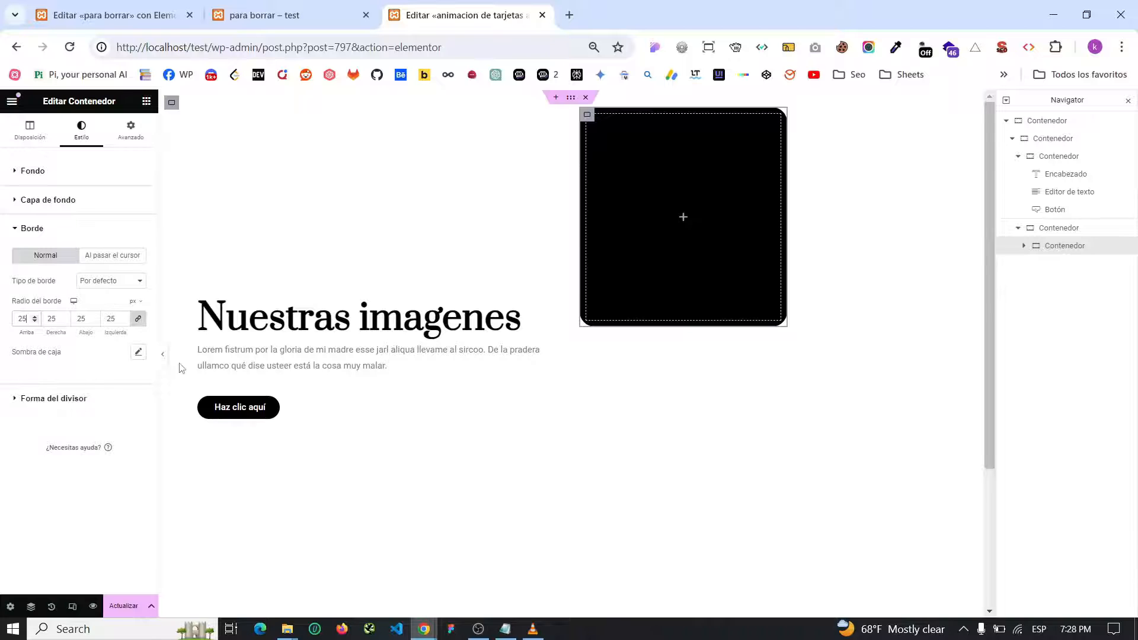
left_click(164, 356)
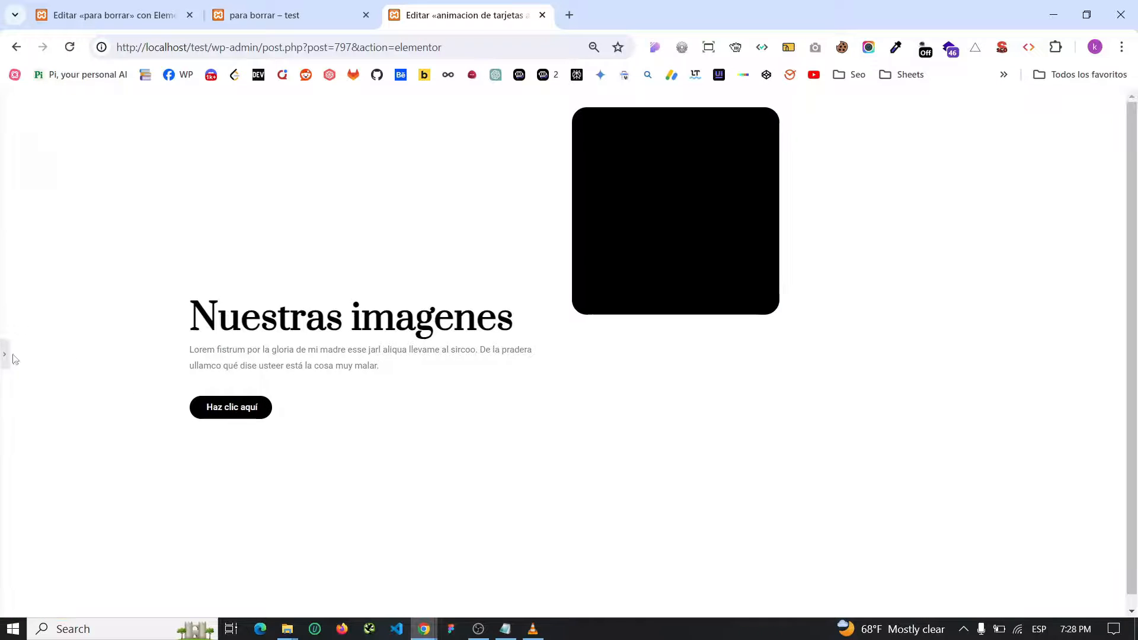
left_click(30, 352)
- Center the right column container's content both vertically and horizontally, and preview the result
left_click(31, 129)
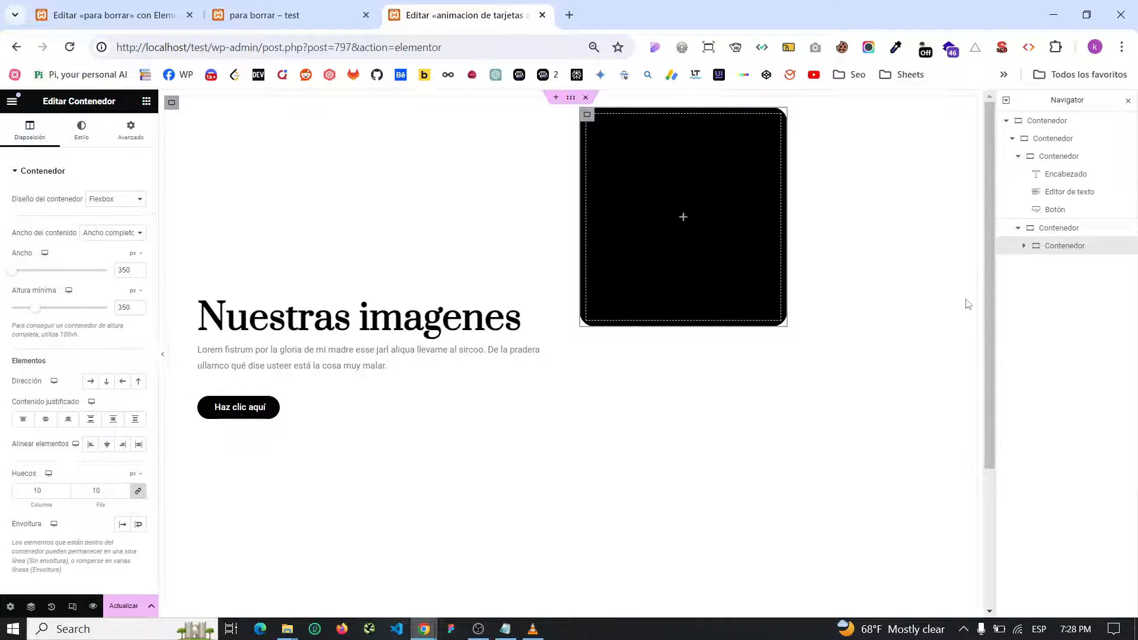
left_click(1030, 231)
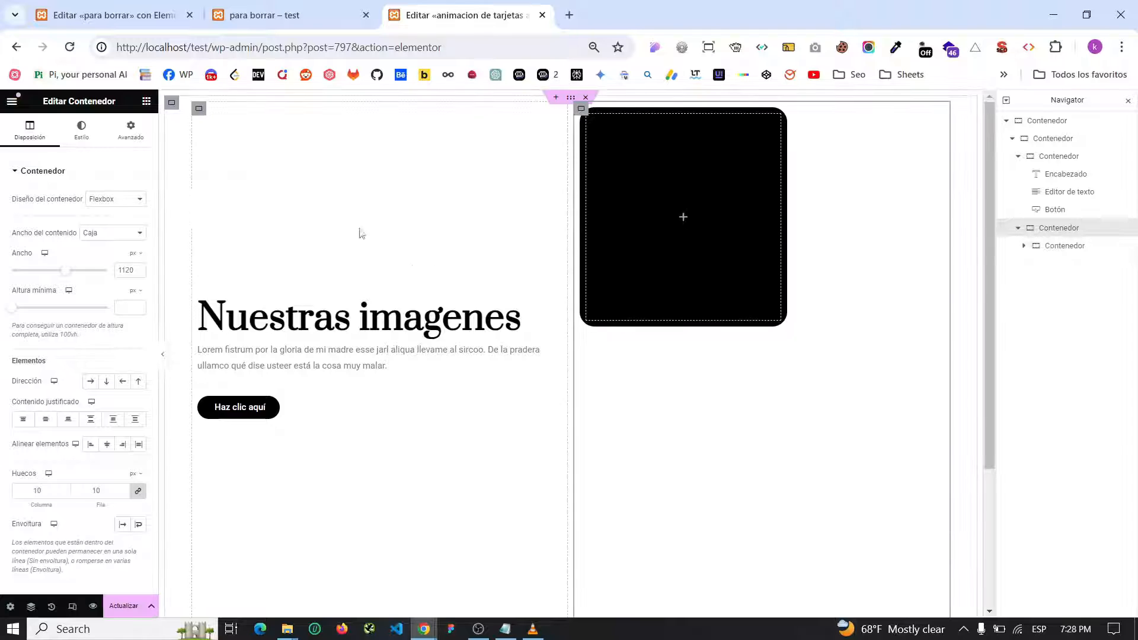
left_click(47, 420)
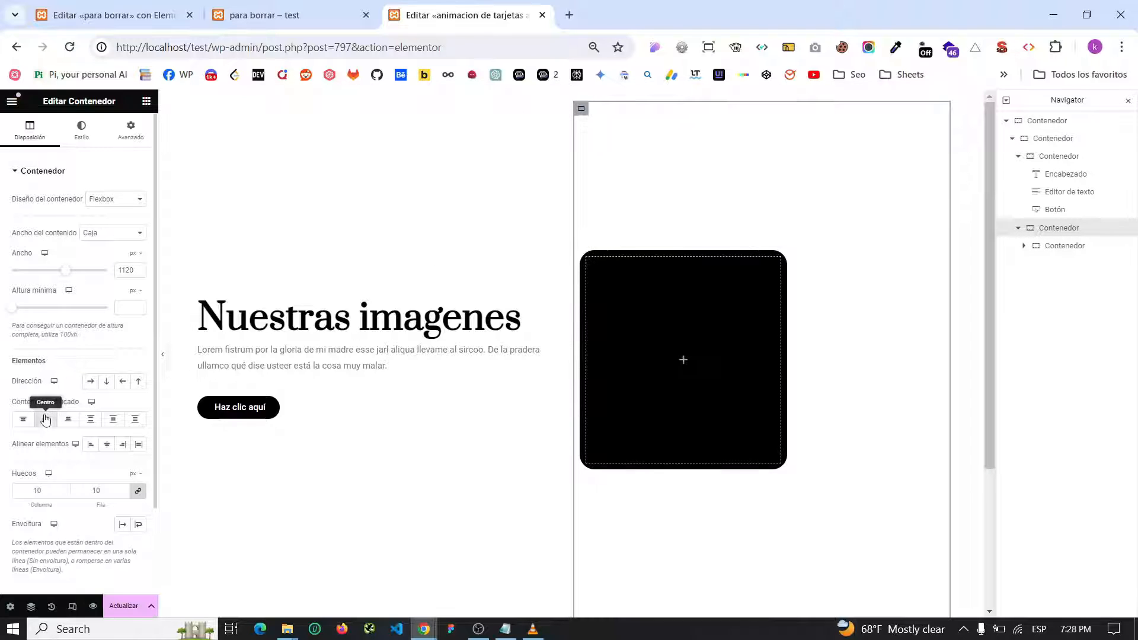
left_click(106, 444)
left_click(162, 354)
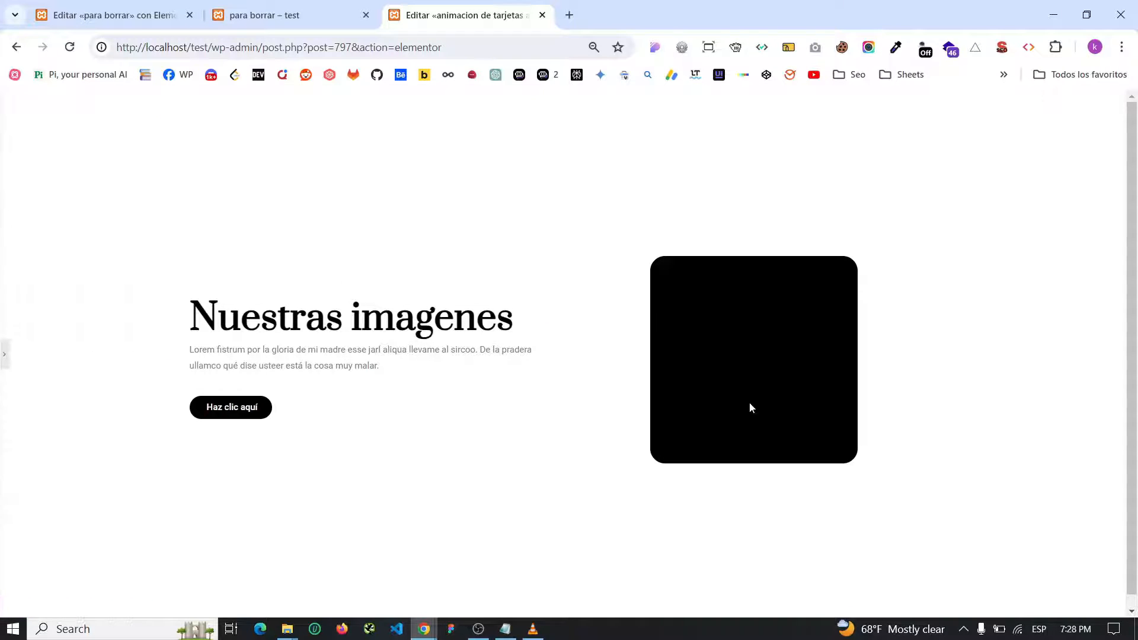
left_click(4, 355)
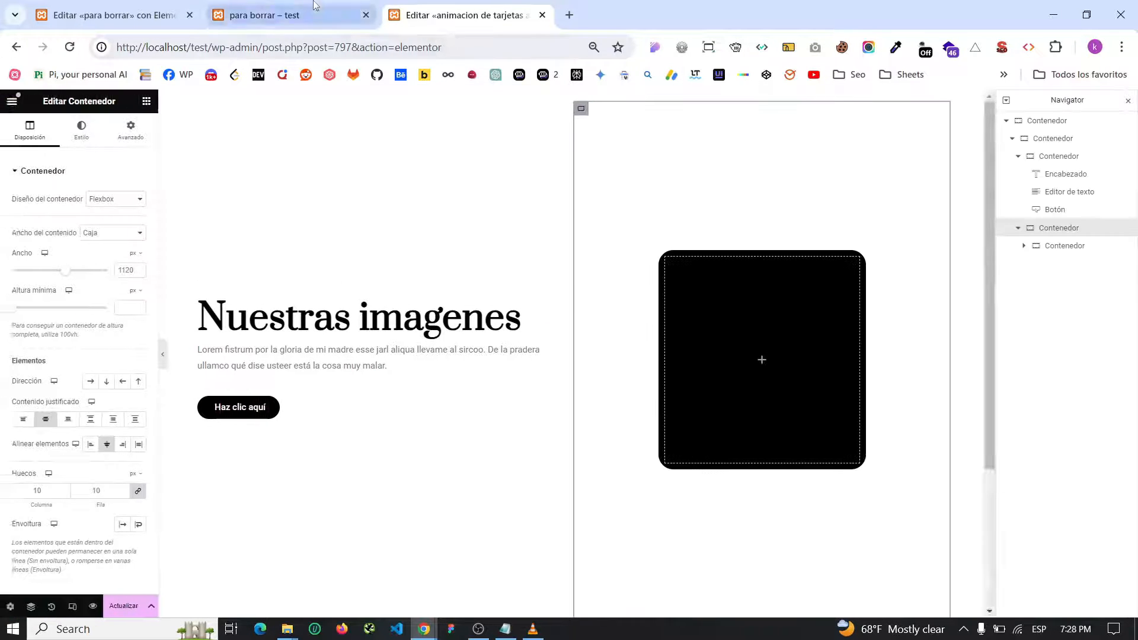
- Add a heading widget inside the black card with the reference card's small title, "Nuestras imagenes"
left_click(319, 10)
key("ctrl+Tab")
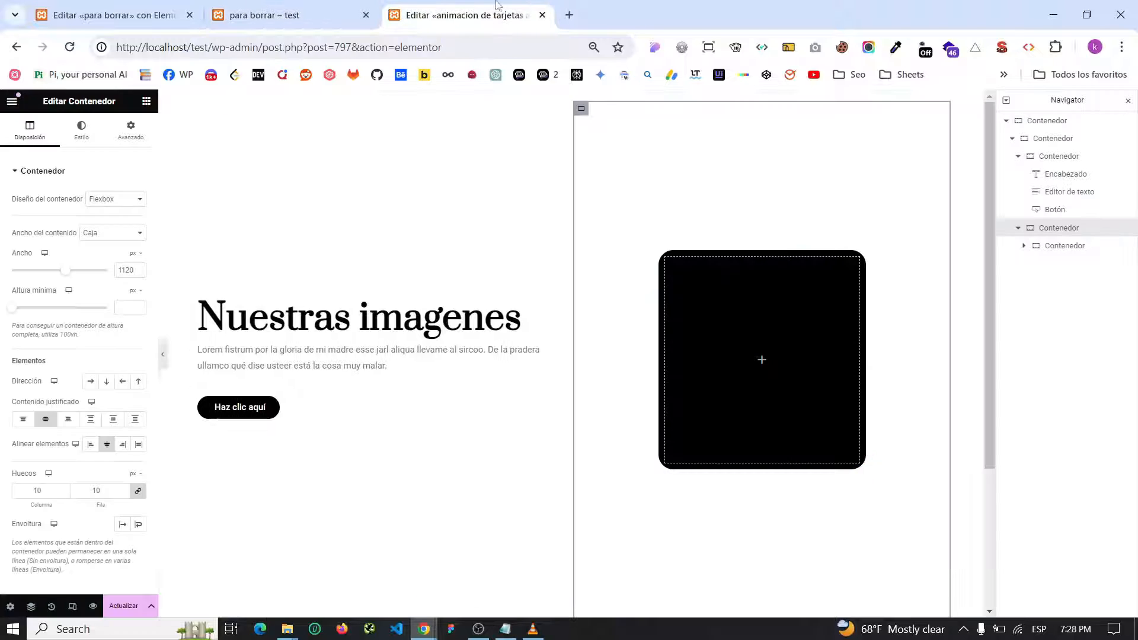
left_click(147, 102)
left_click_drag(42, 388, 714, 344)
left_click(291, 14)
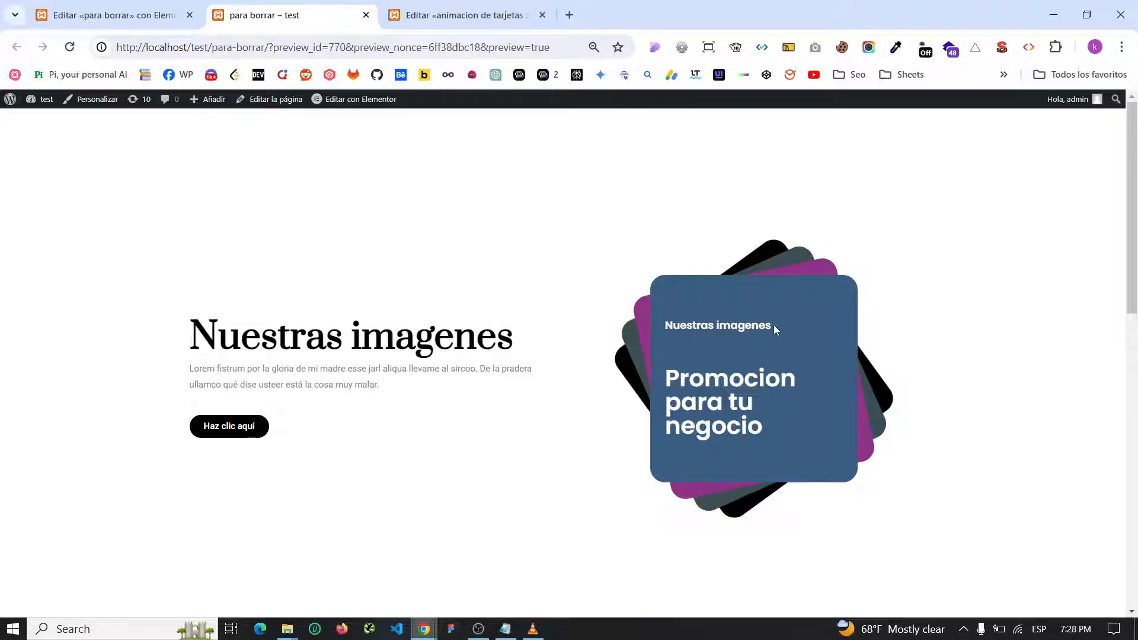
left_click(462, 15)
left_click_drag(117, 212, 6, 227)
type("Nuestras imagenes")
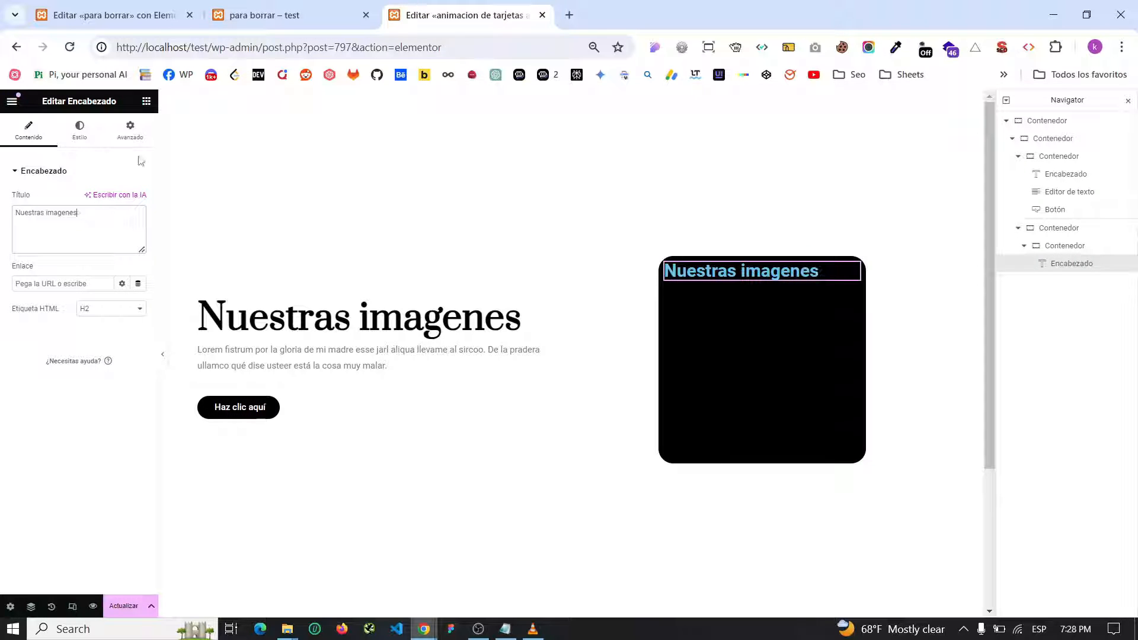
- Set the card heading's text color to white (#FFFFFF)
left_click(80, 130)
left_click(138, 224)
left_click(112, 307)
left_click_drag(111, 306, 71, 278)
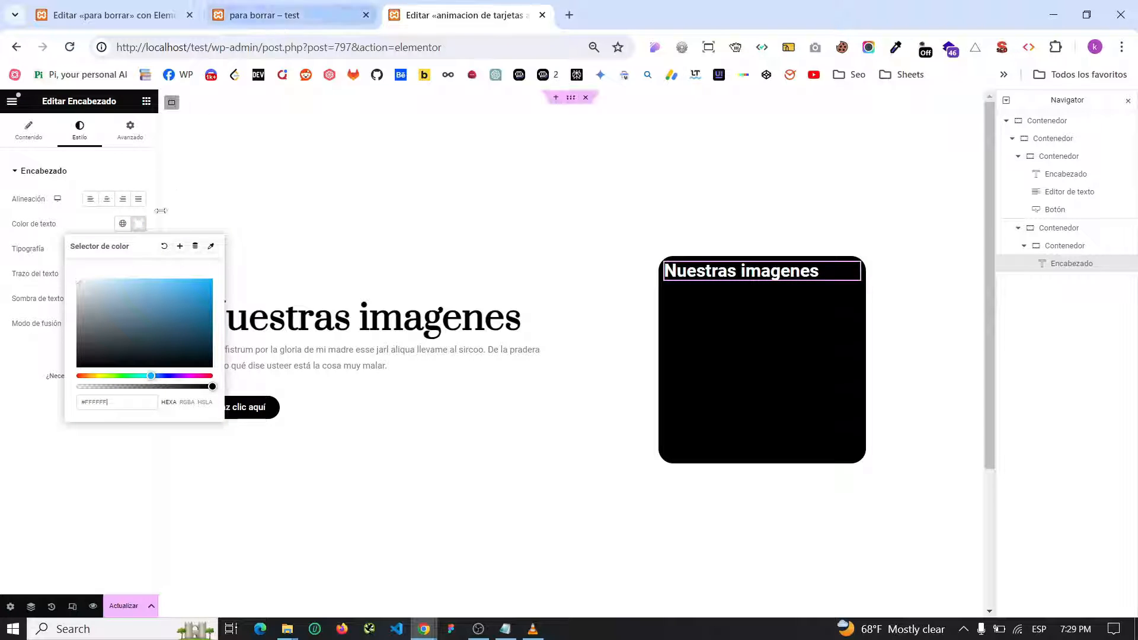
left_click(139, 224)
- Set the card heading's typography to Poppins at 18 px and compare it with the reference page
left_click(140, 249)
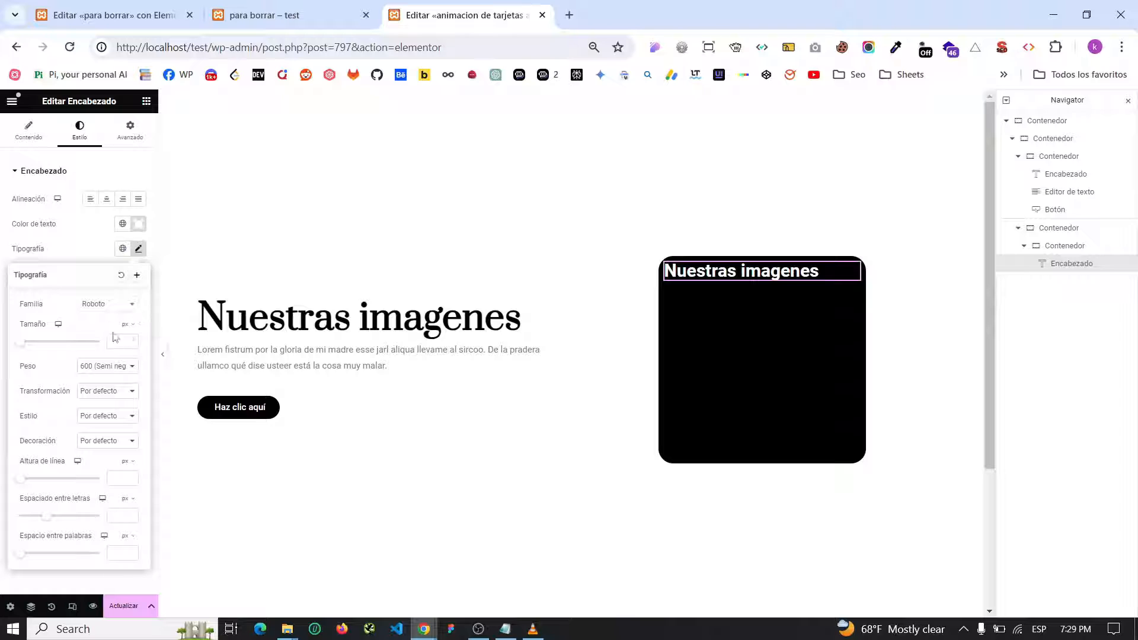
left_click(105, 308)
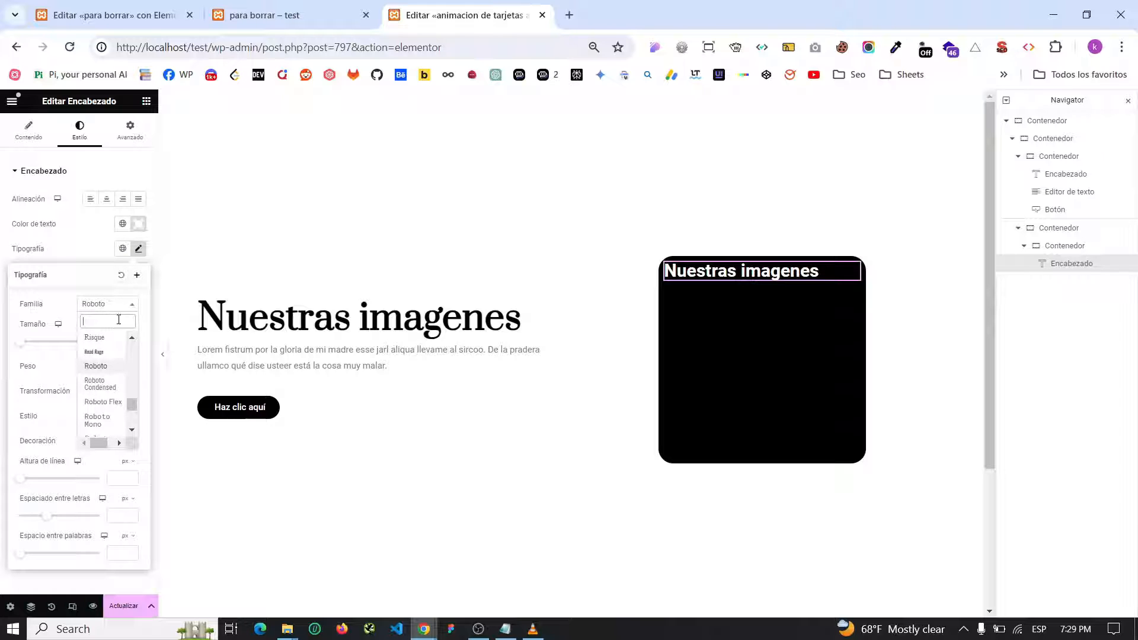
type("popin")
key("BackSpace")
key("BackSpace")
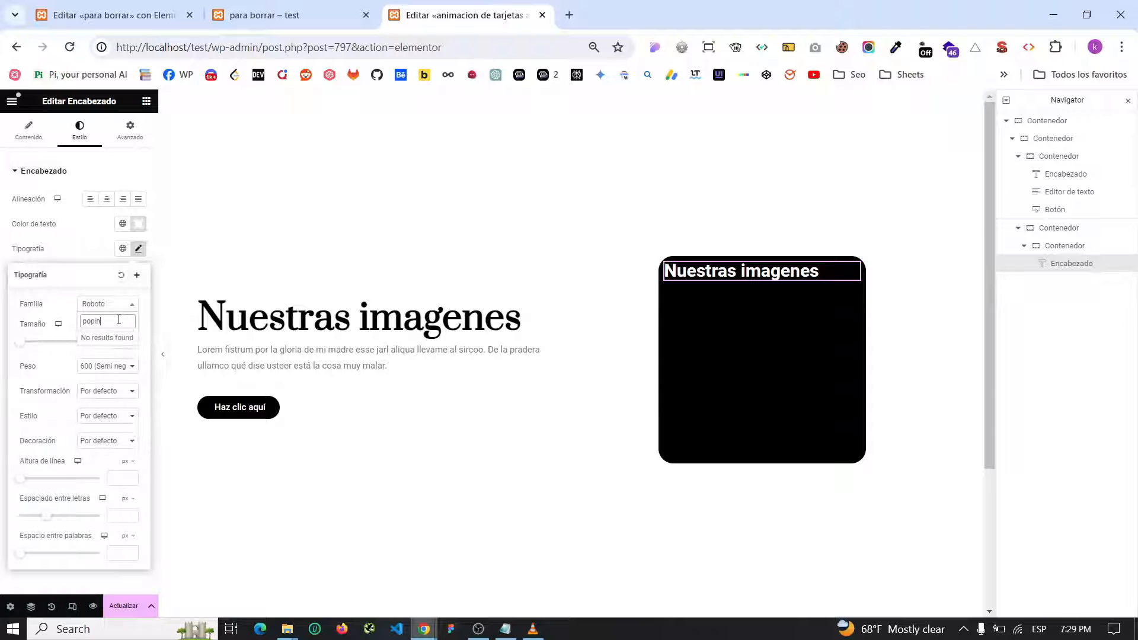
type("p")
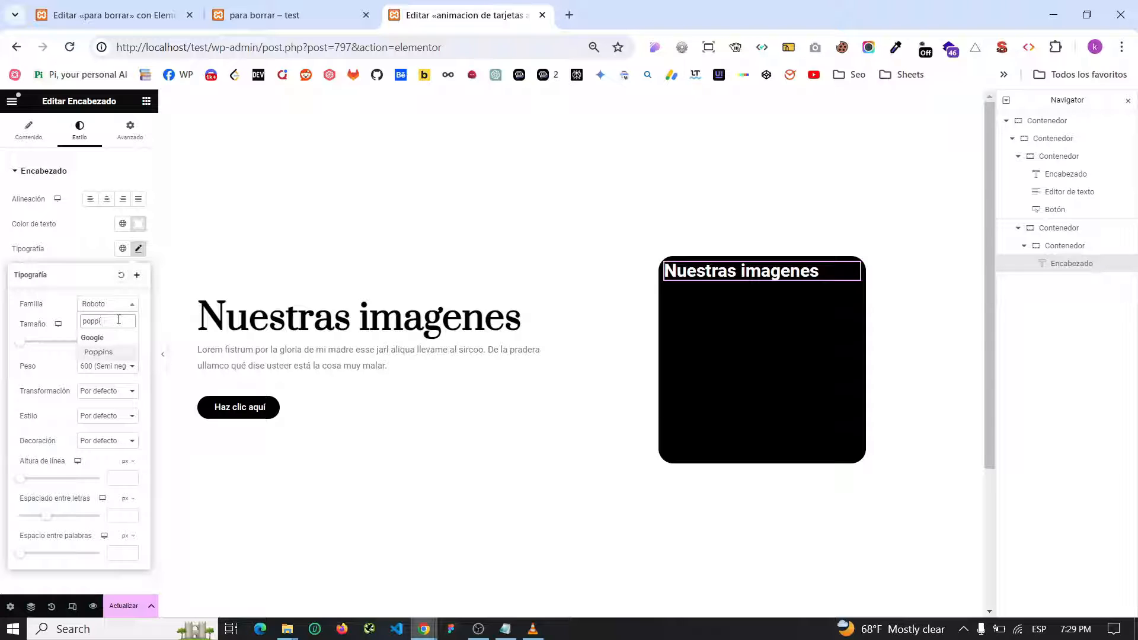
left_click(104, 351)
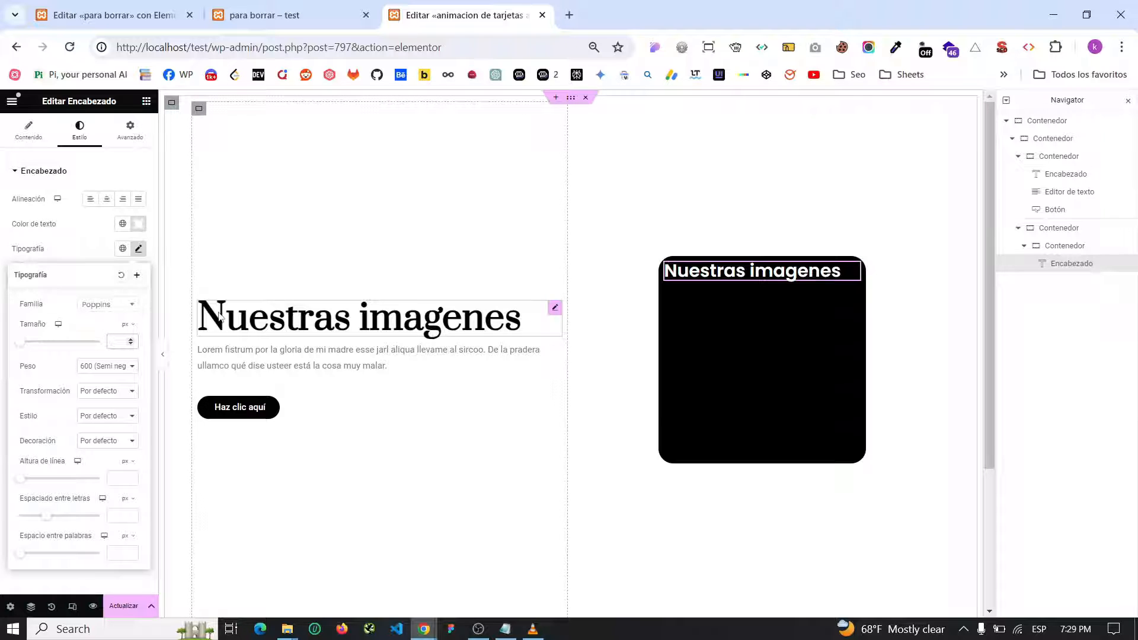
type("18")
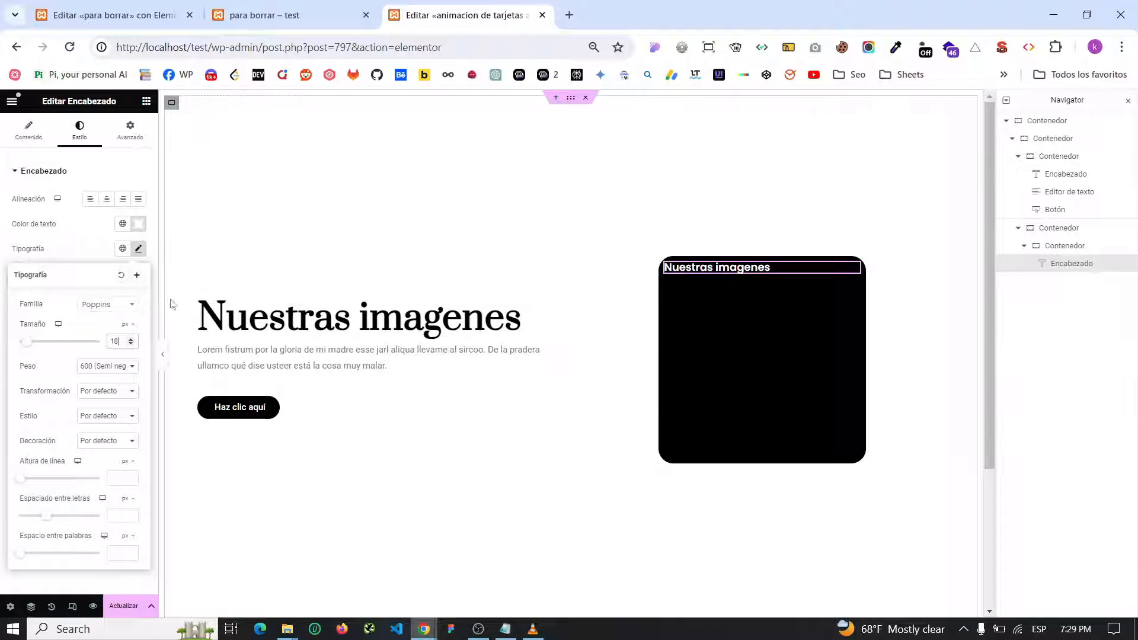
key("ctrl+shift+Tab")
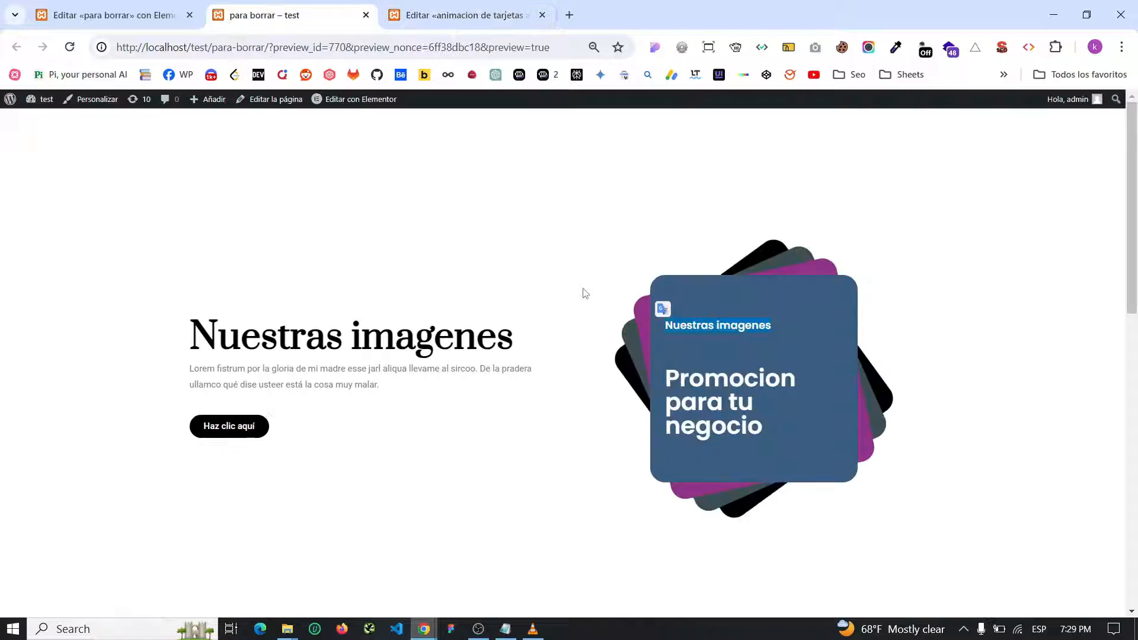
key("ctrl+Tab")
- Duplicate the card heading and replace the copy's text with "Promocion para tu negocio" from the reference card
right_click(727, 271)
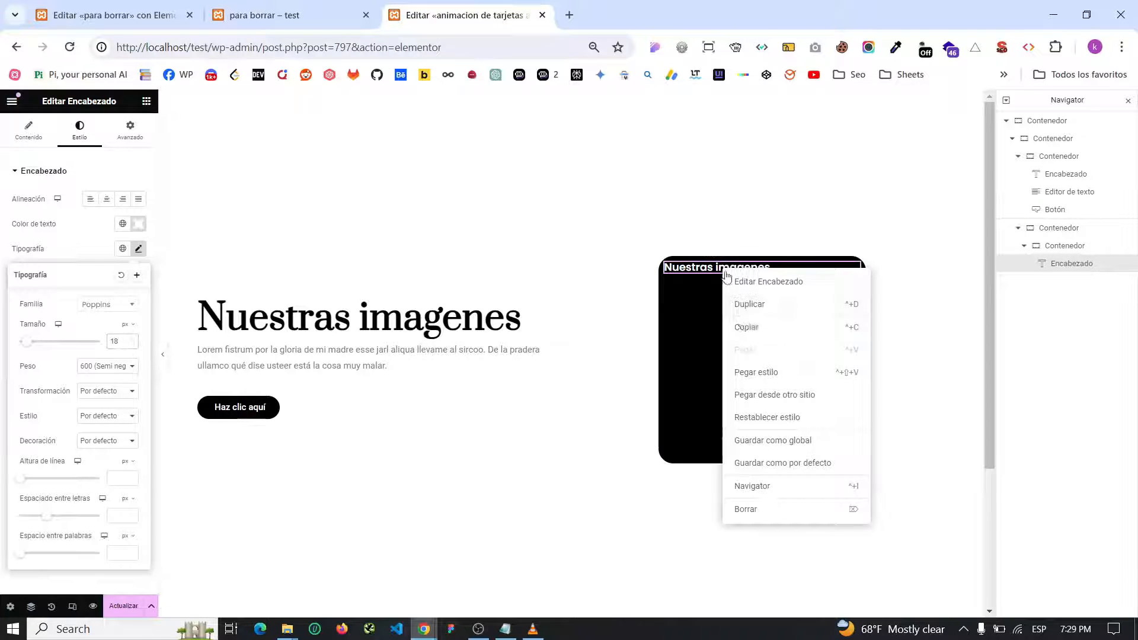
left_click(742, 306)
key("ctrl+shift+Tab")
left_click_drag(776, 437, 695, 389)
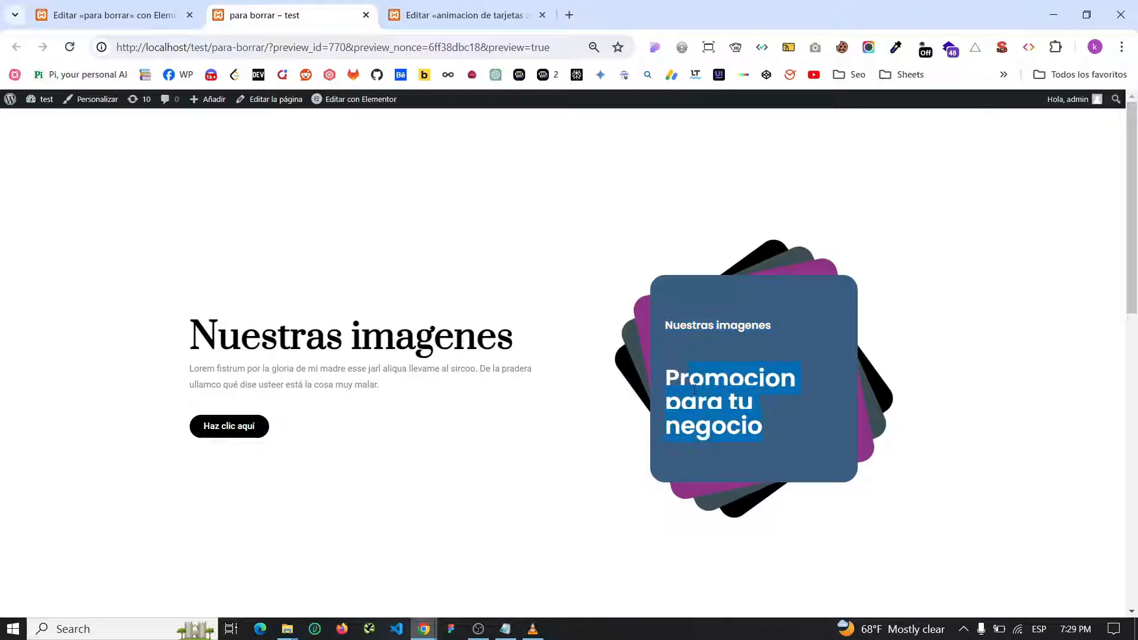
left_click(458, 14)
left_click_drag(77, 212, 13, 209)
type("Promocion para tu negocio")
- Set the font size of the "Promocion para tu negocio" heading to 40 px
left_click(79, 129)
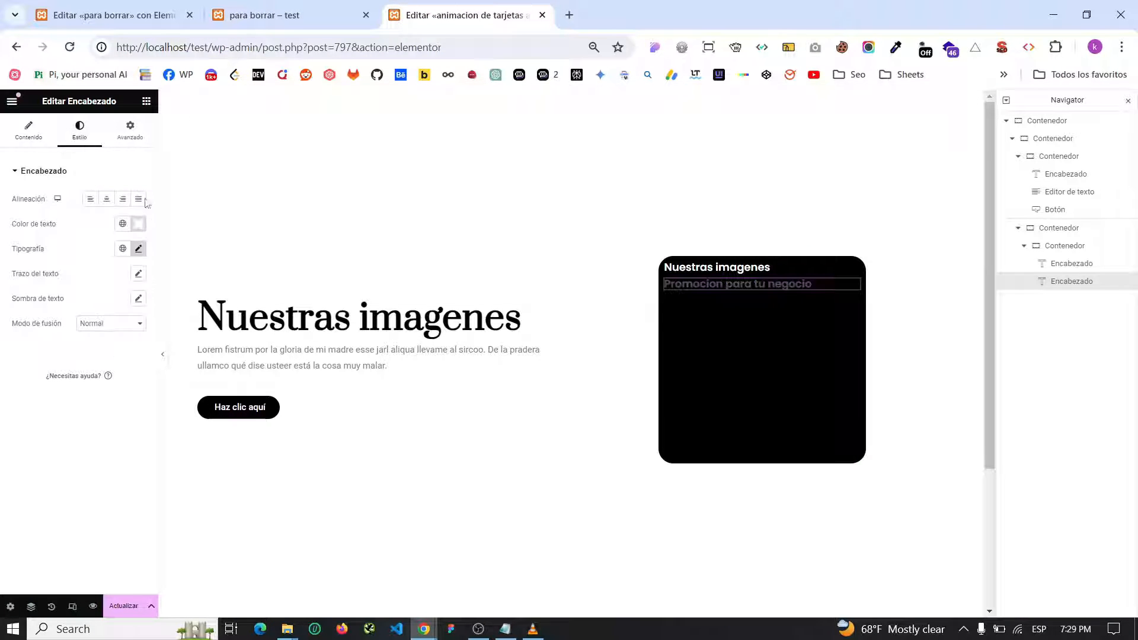
left_click(140, 249)
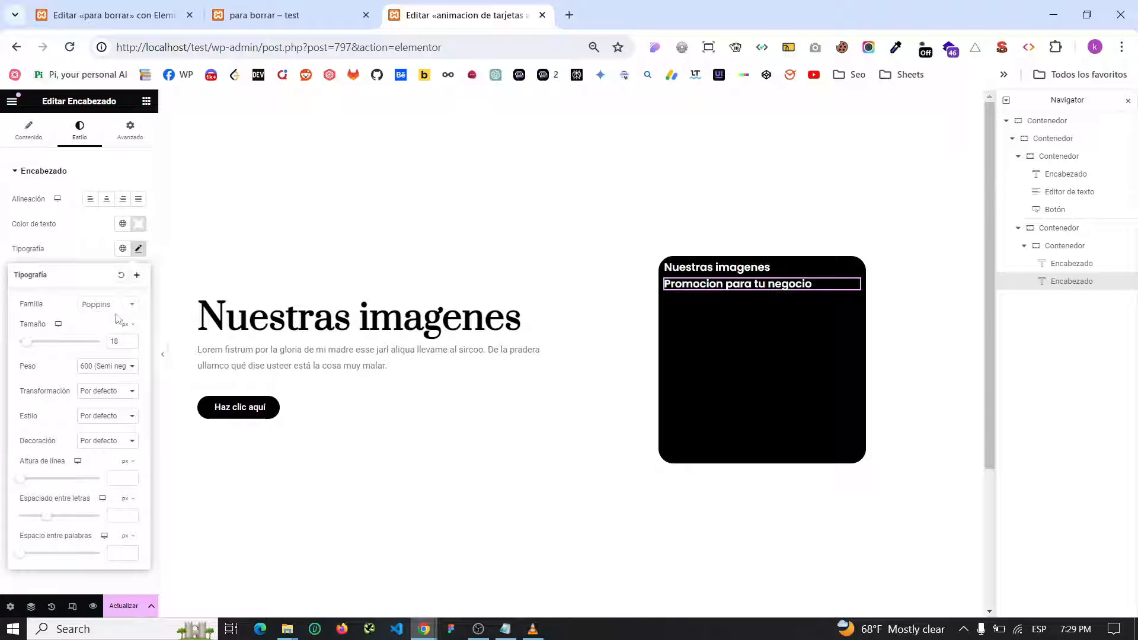
double_click(110, 346)
type("40")
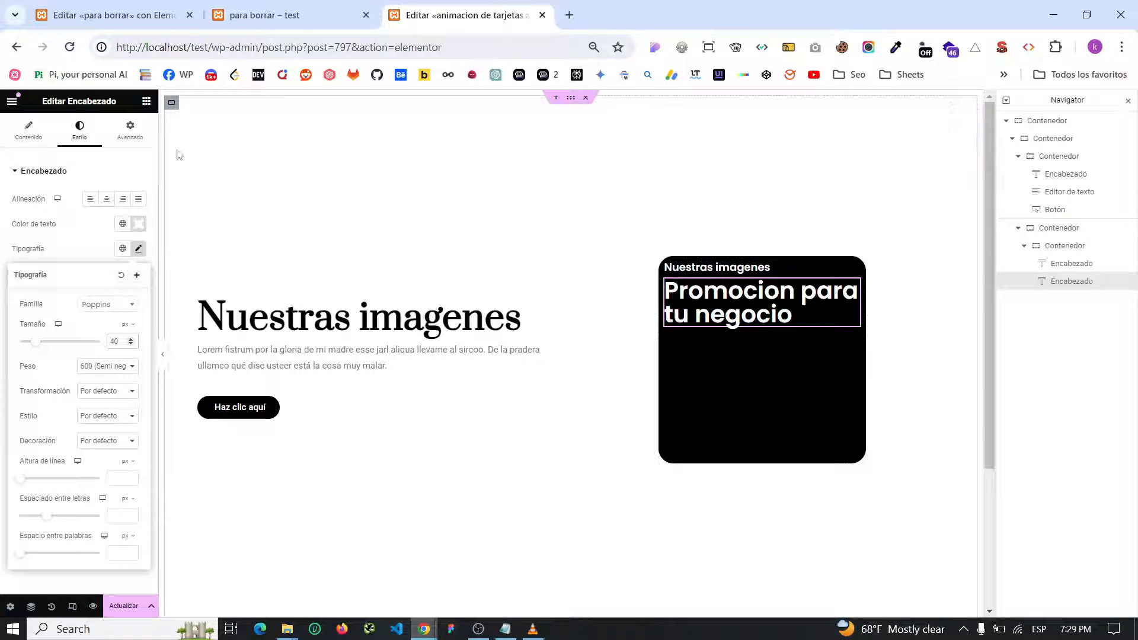
- Give the black card container 25 px of padding on all sides and preview the layout
left_click(1037, 243)
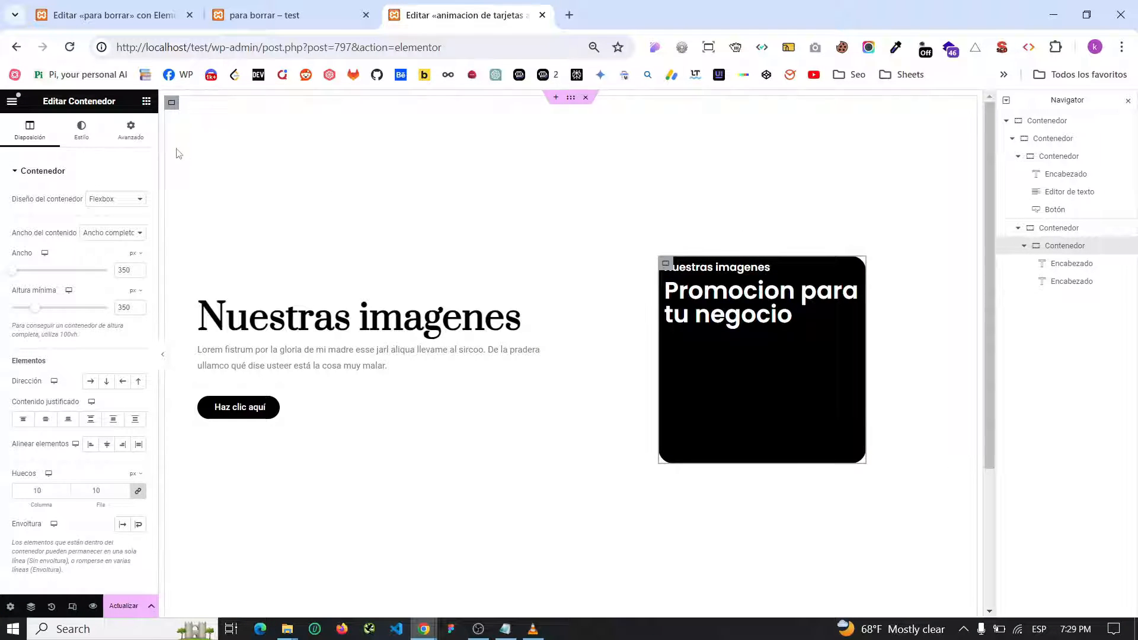
left_click(130, 129)
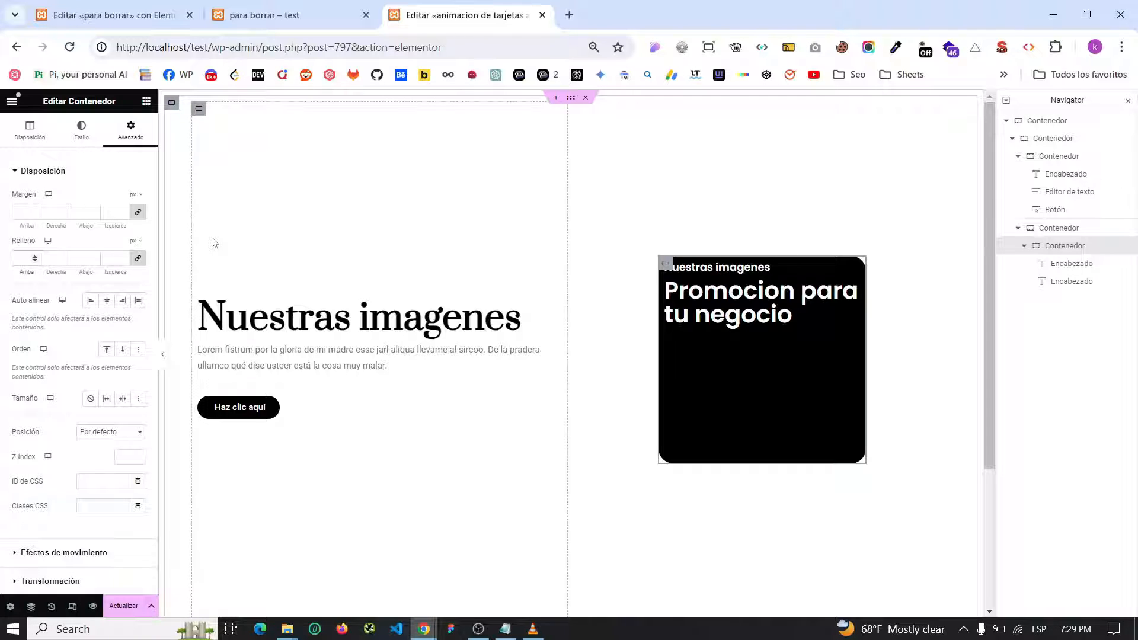
type("20")
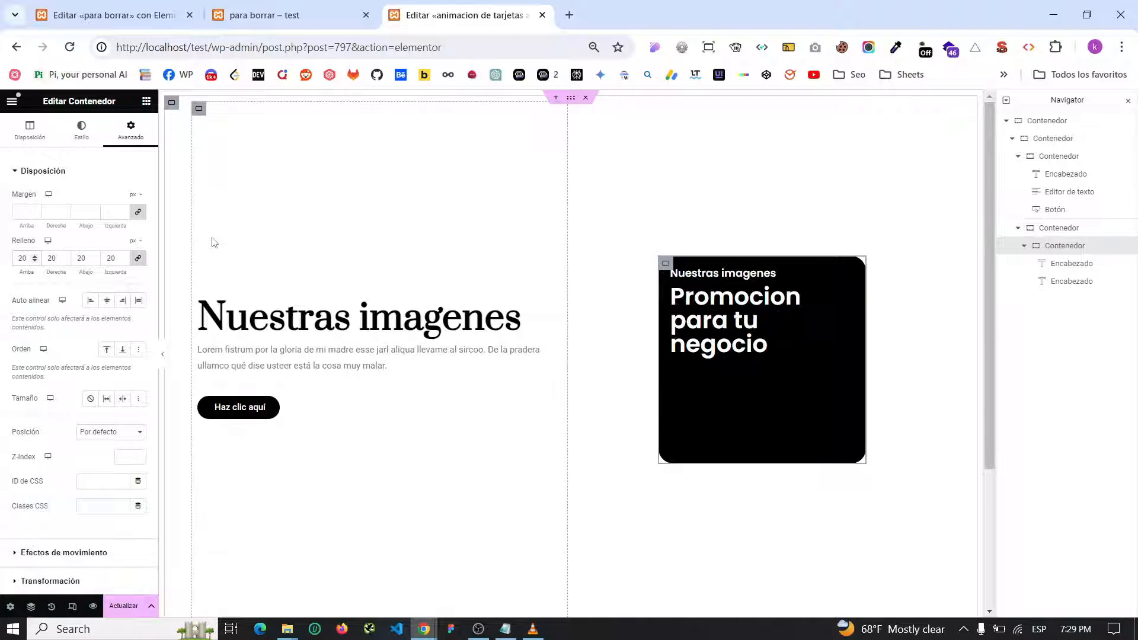
key("BackSpace")
key("BackSpace")
type("25")
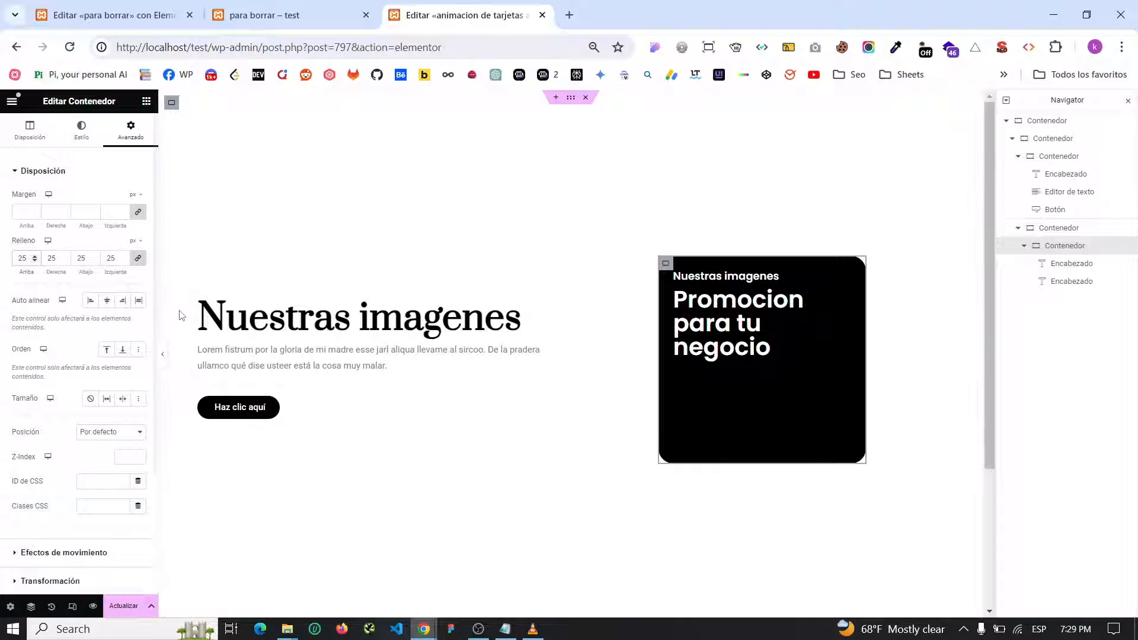
left_click(164, 354)
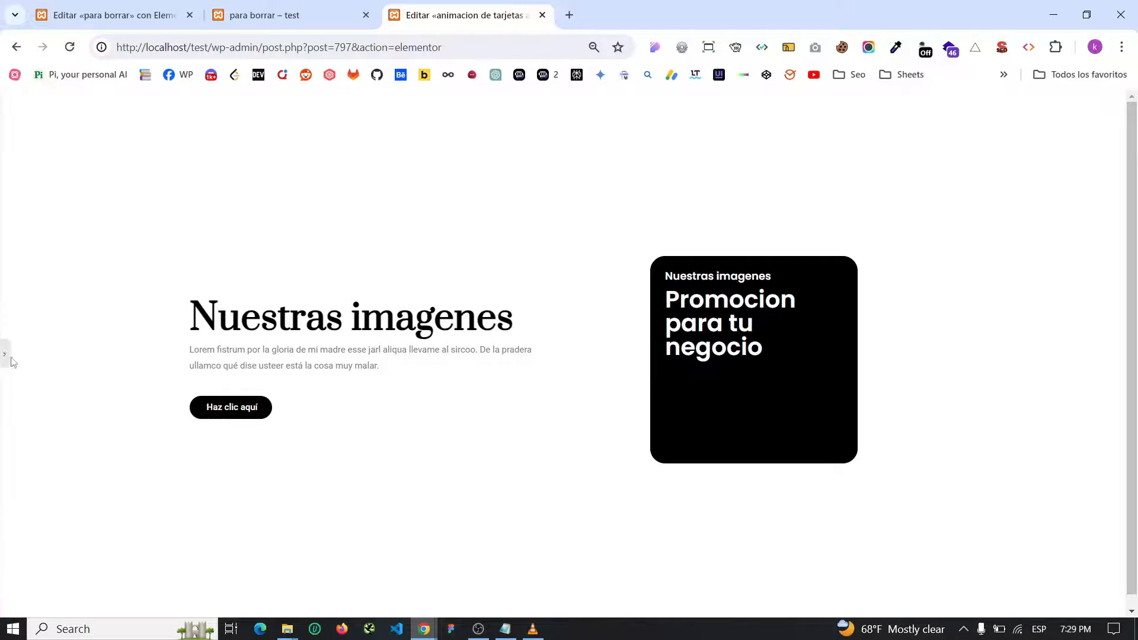
left_click(6, 355)
- Justify the black card container's content with even spacing and compare the card with the reference page
left_click(29, 128)
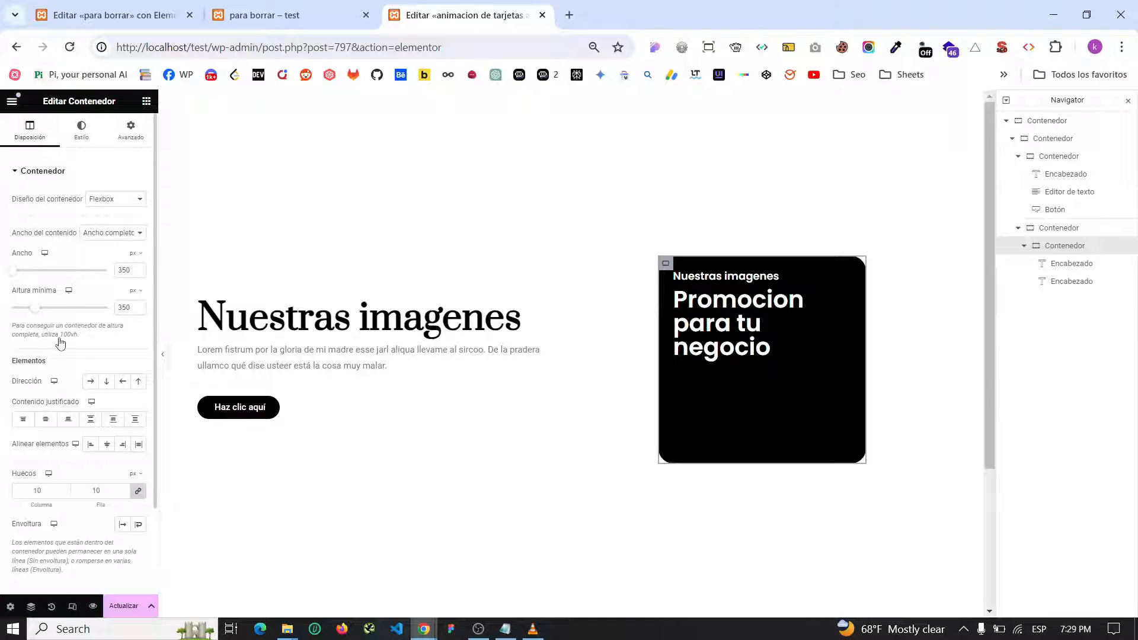
scroll(60, 338, "down", 2)
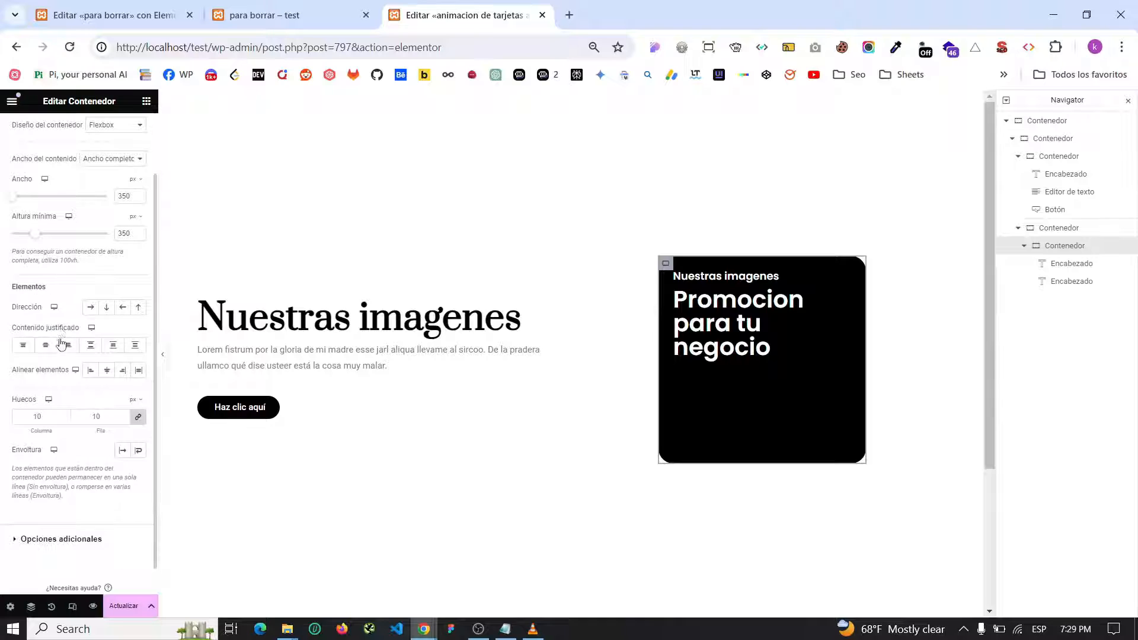
left_click(134, 346)
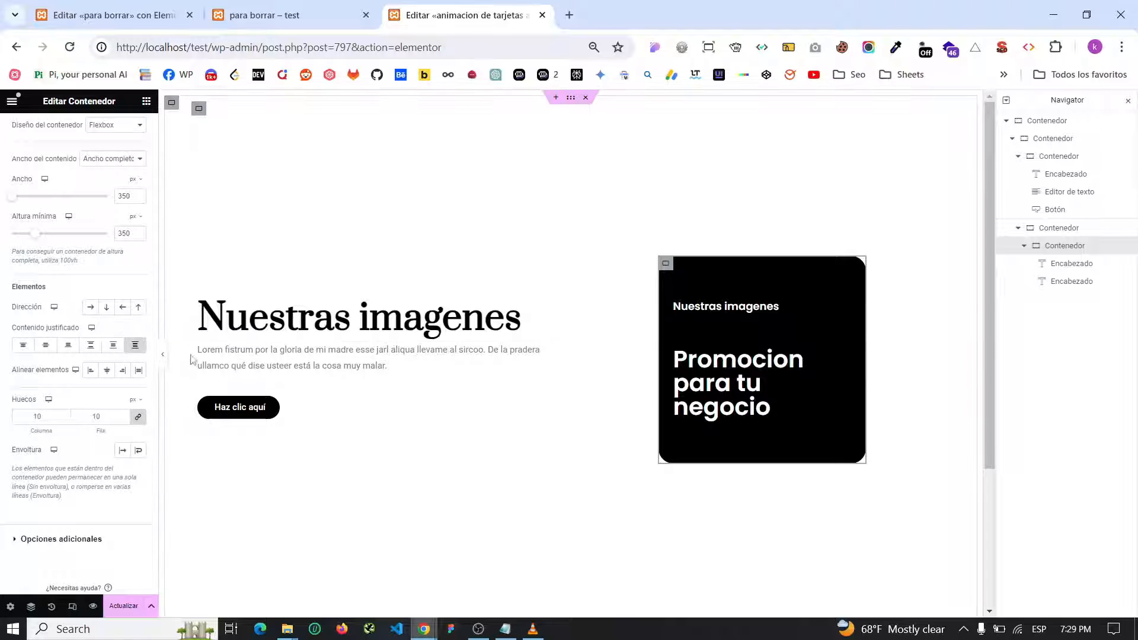
left_click(165, 357)
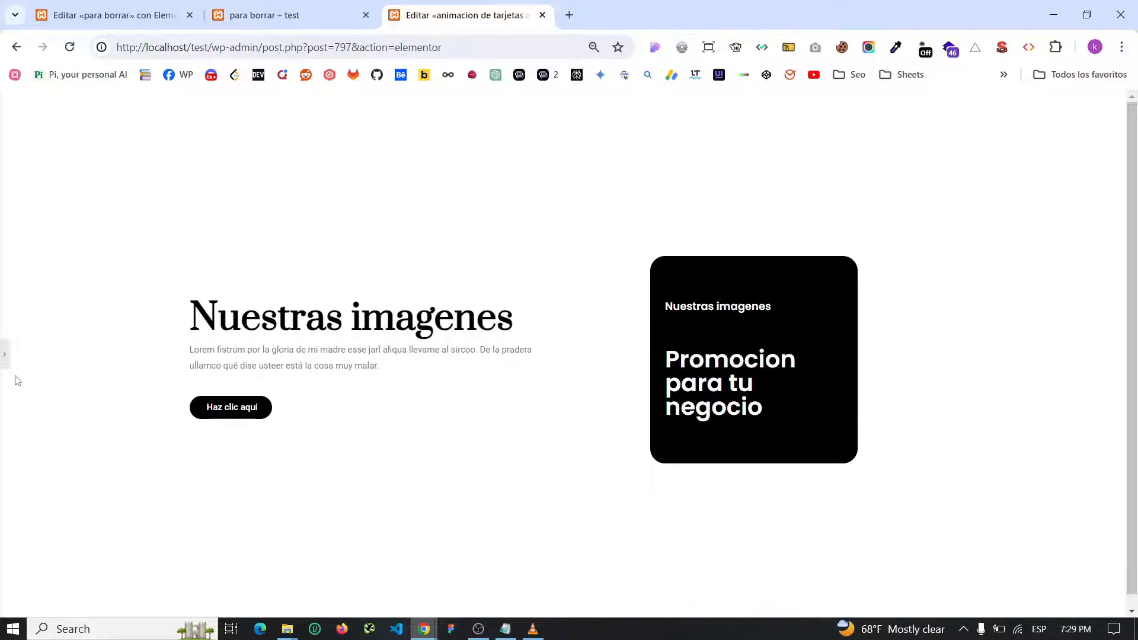
left_click(4, 357)
left_click(266, 15)
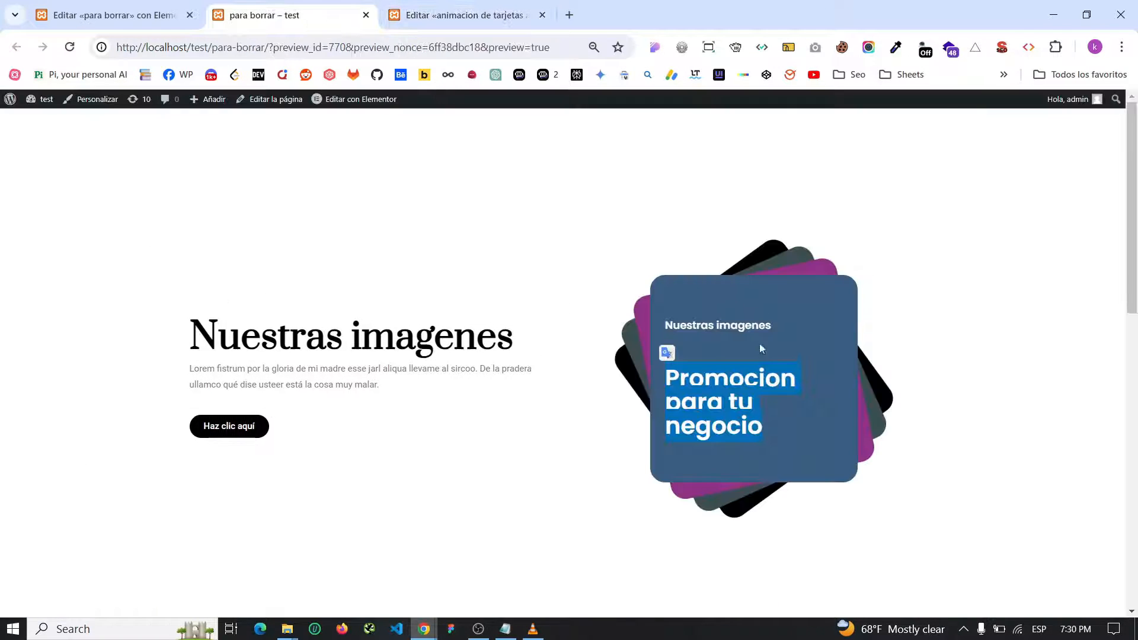
left_click(465, 14)
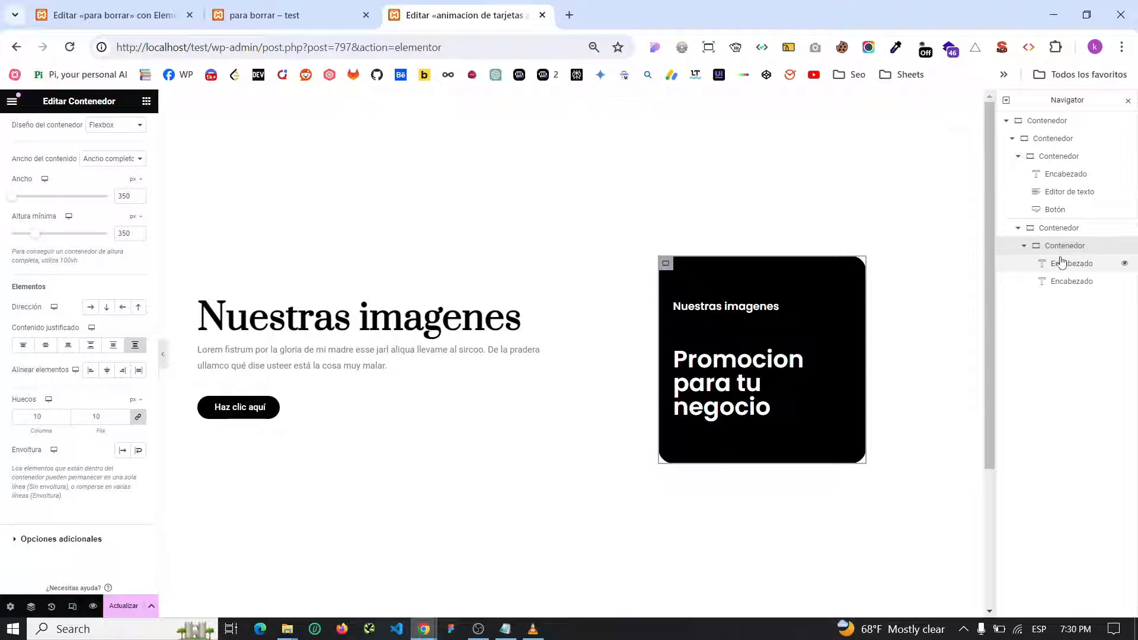
- Set the black card container's width and minimum height to 250 px for mobile, and return to the desktop view
left_click(1025, 245)
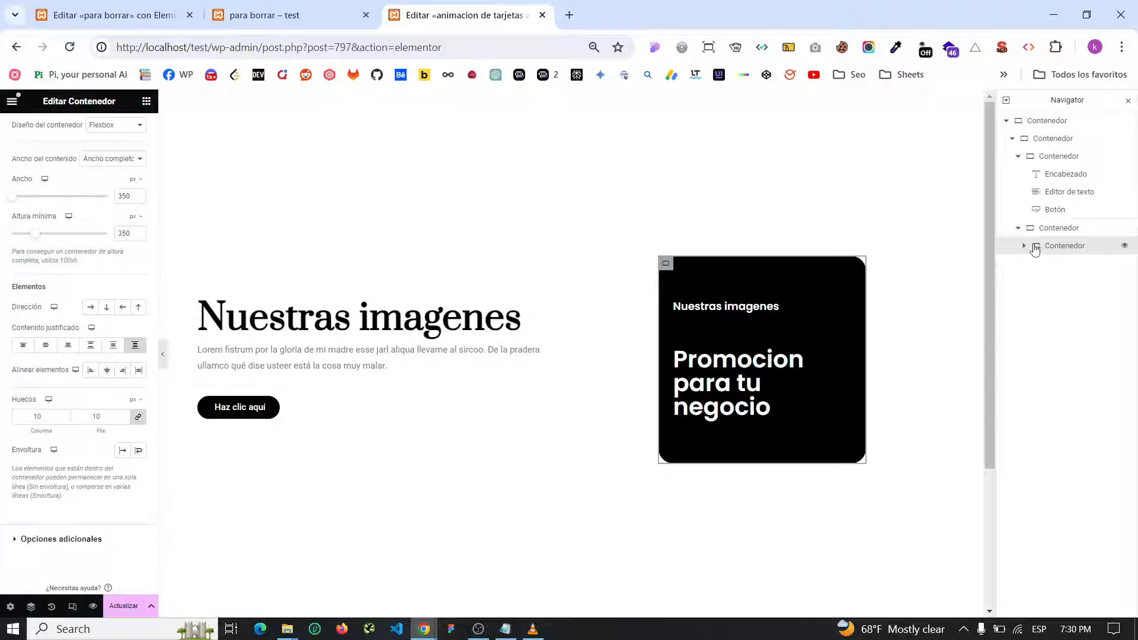
left_click(10, 606)
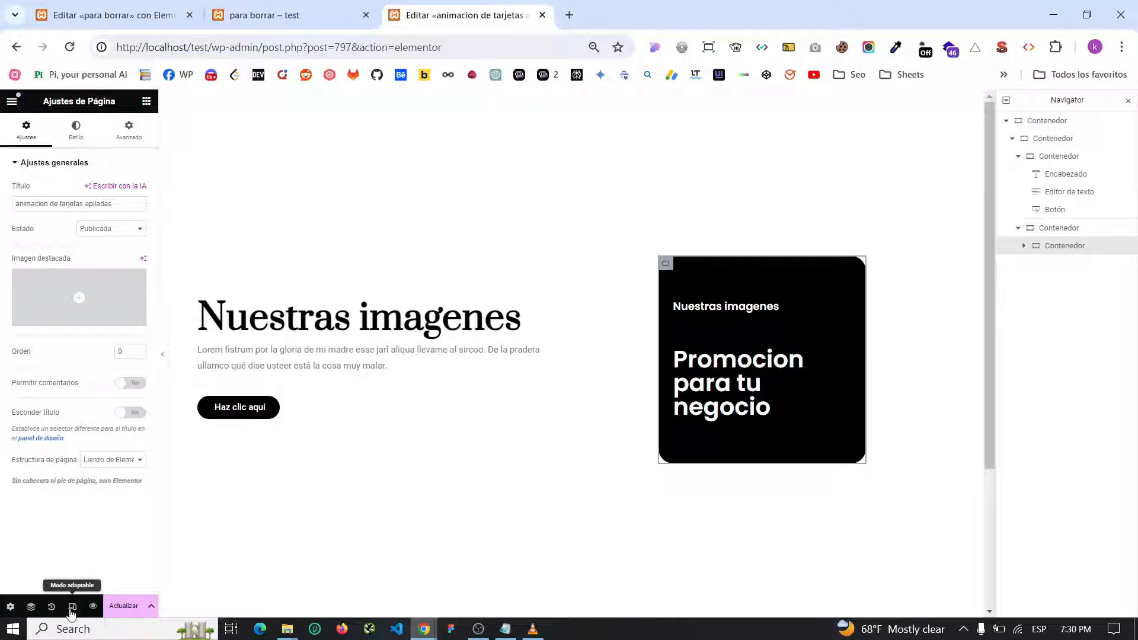
left_click(72, 606)
left_click(543, 102)
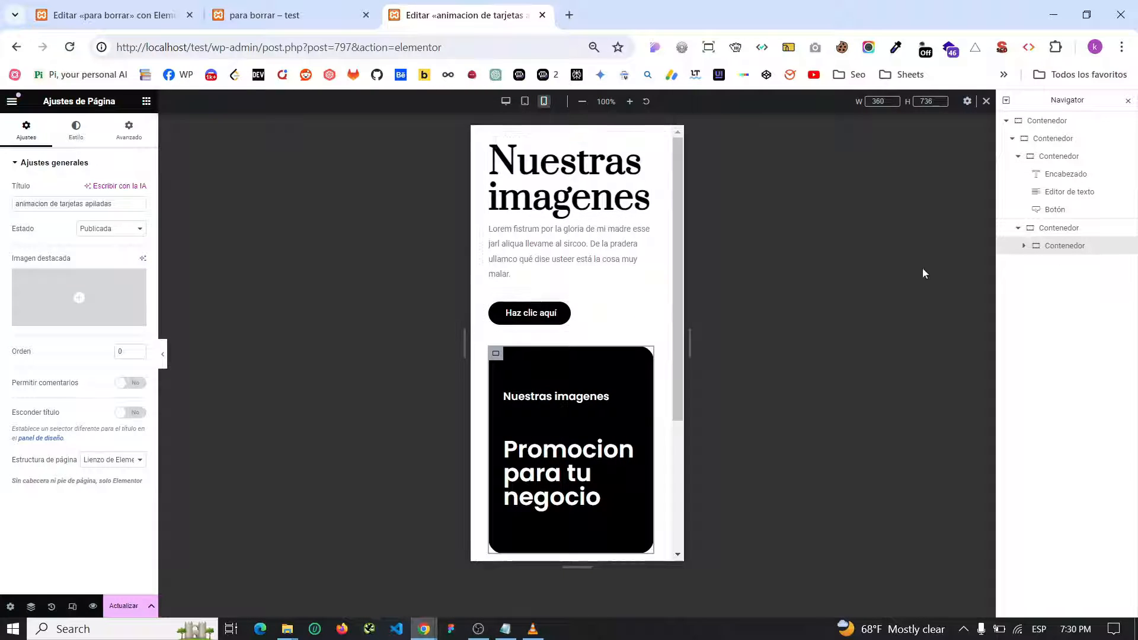
left_click(1060, 245)
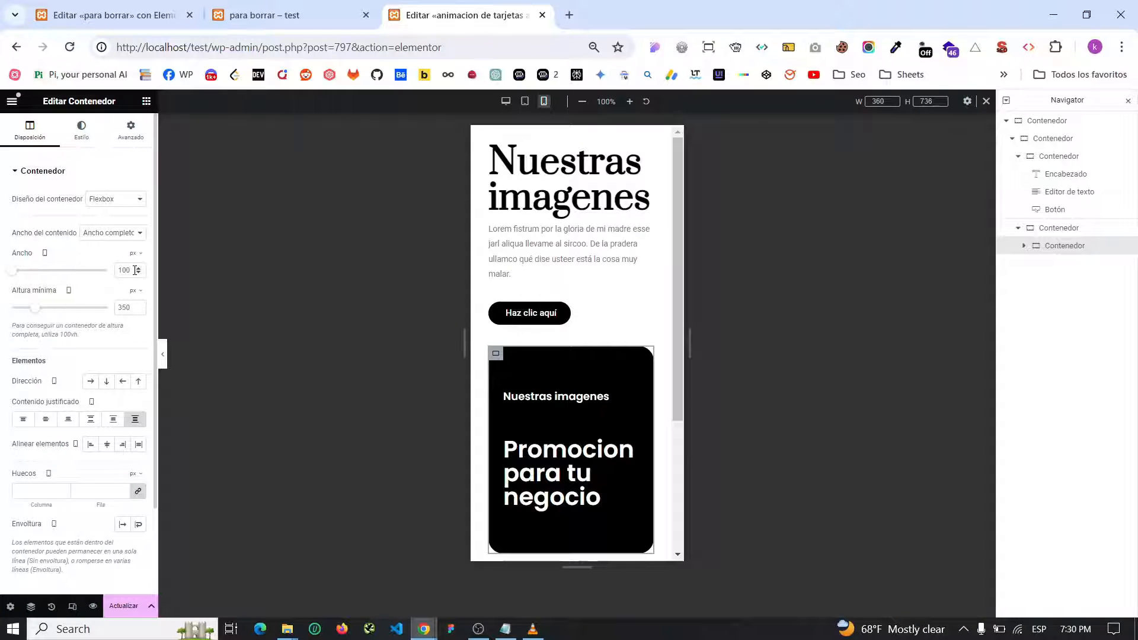
type("250")
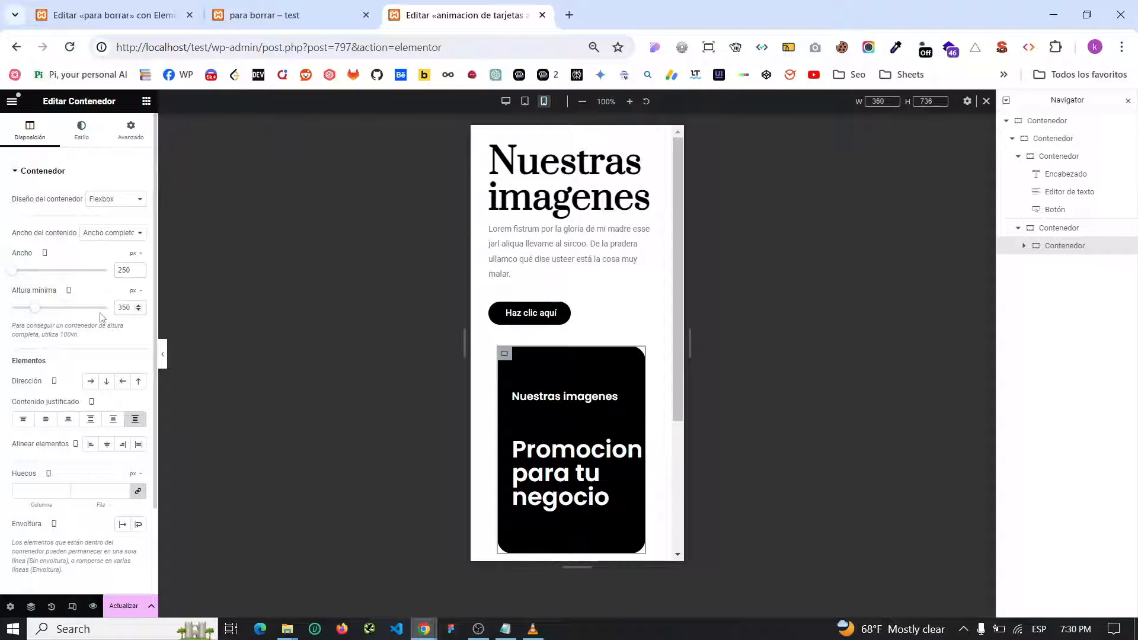
type("250")
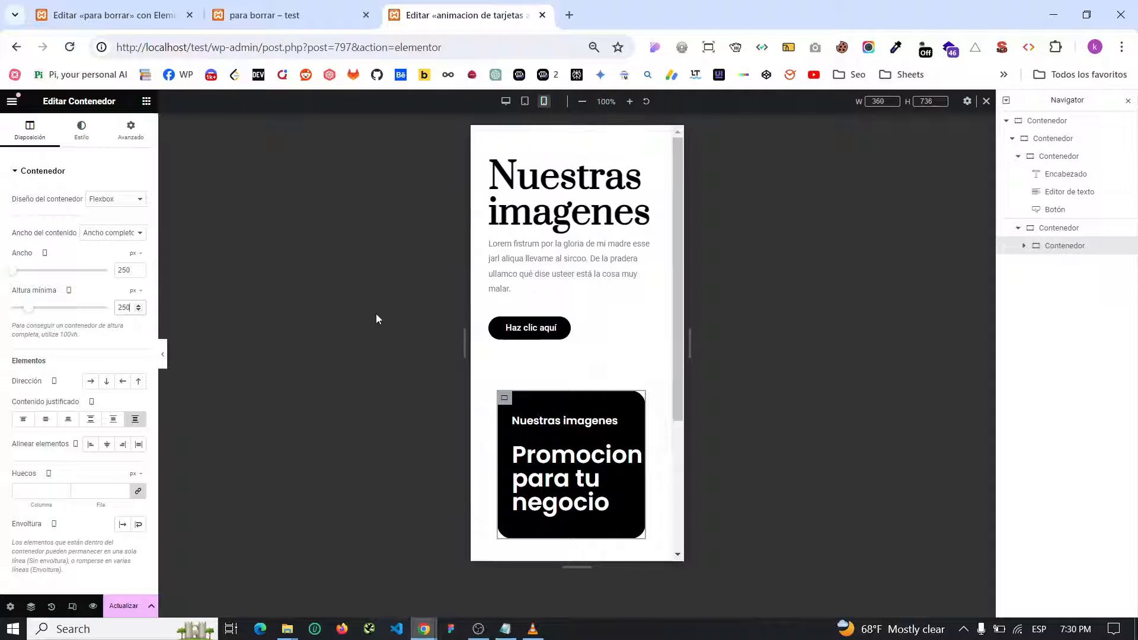
left_click(505, 102)
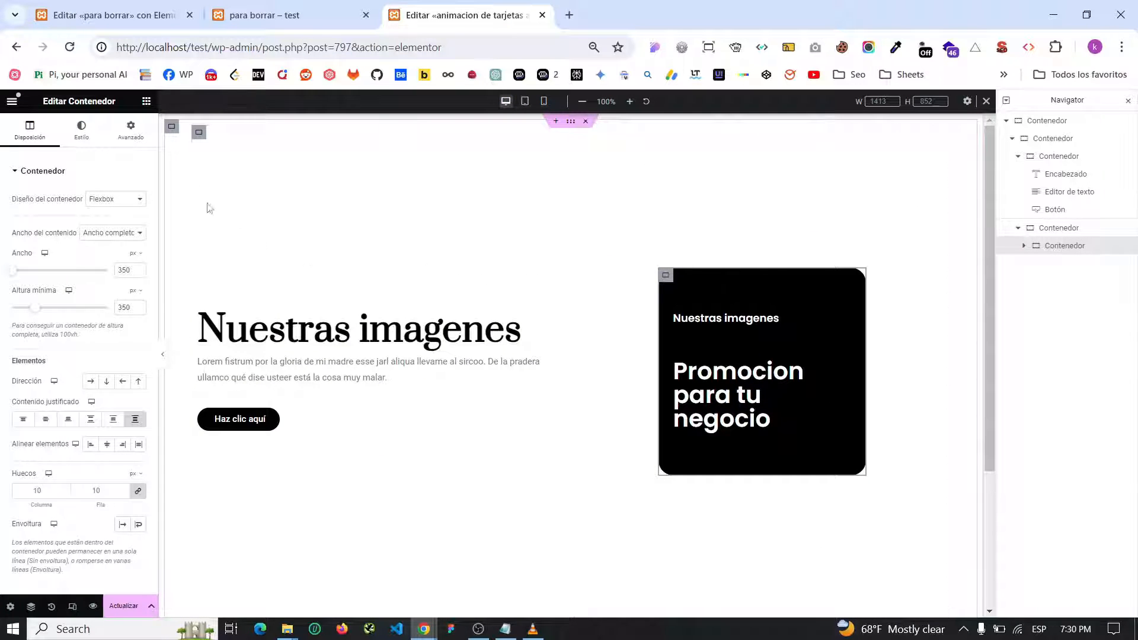
- Set the black card container's position to Absoluto and clear its horizontal and vertical offsets
left_click(136, 130)
scroll(89, 361, "down", 6)
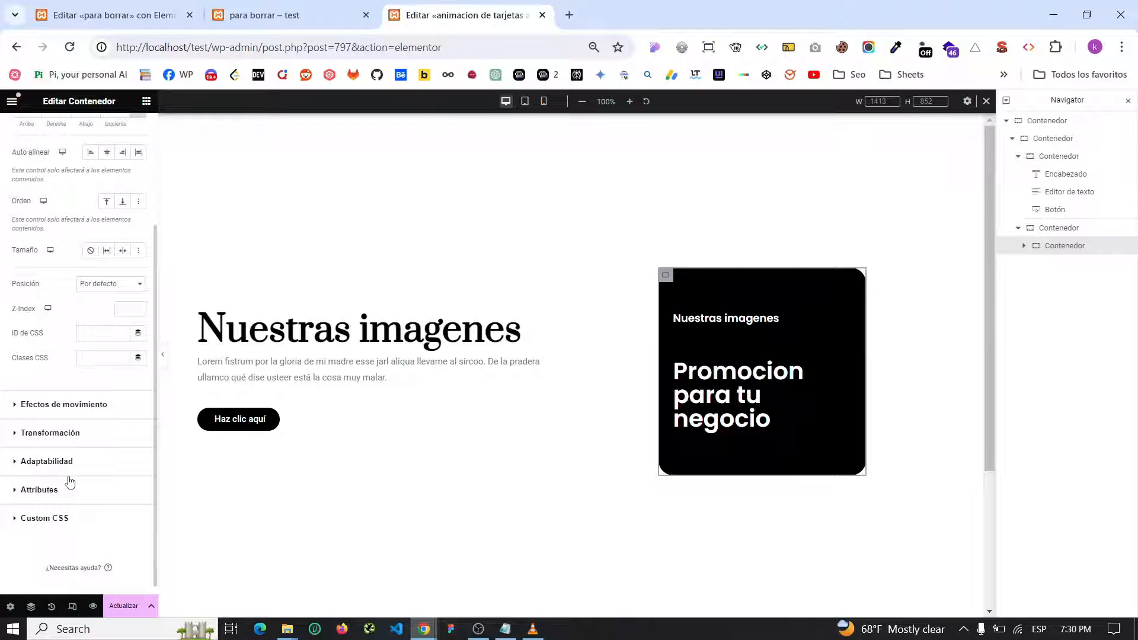
scroll(50, 443, "up", 3)
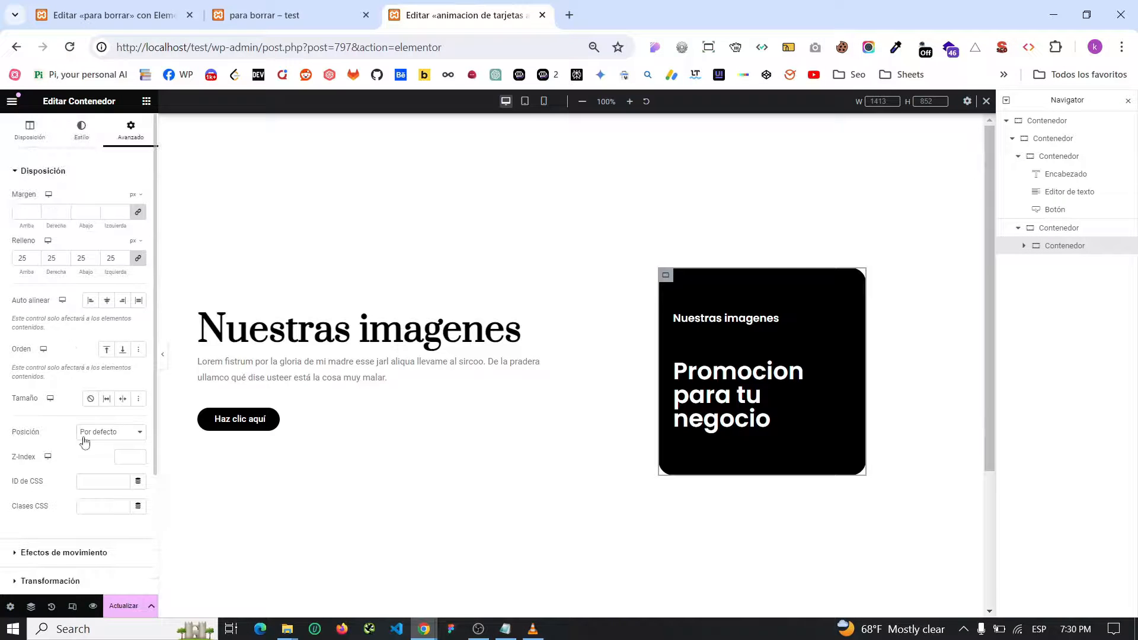
left_click(110, 431)
left_click(88, 461)
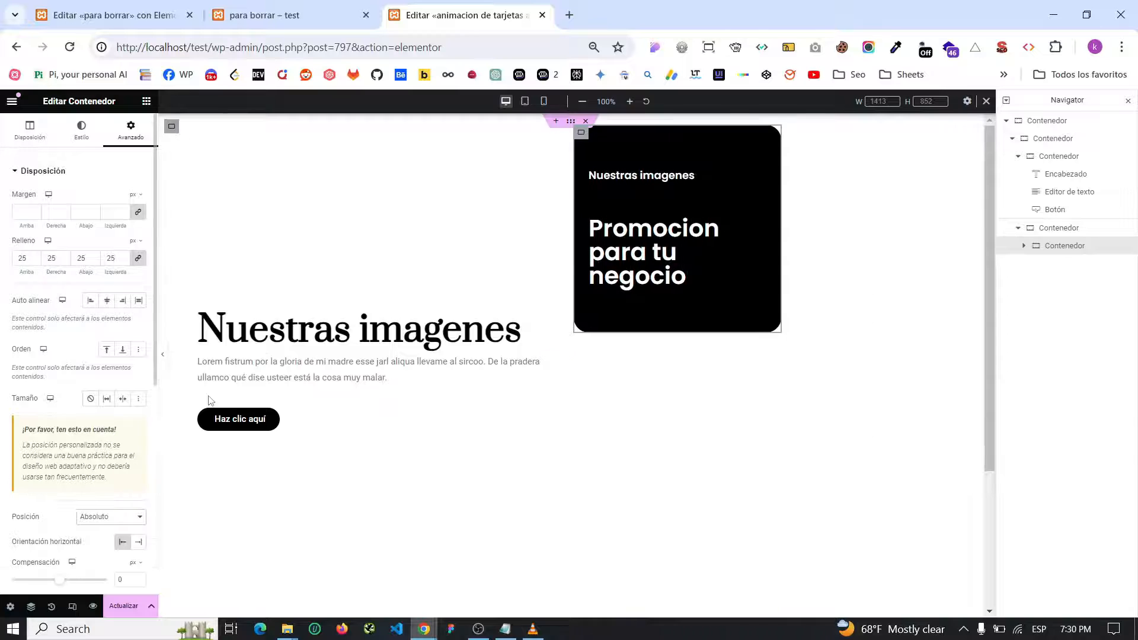
scroll(97, 453, "down", 3)
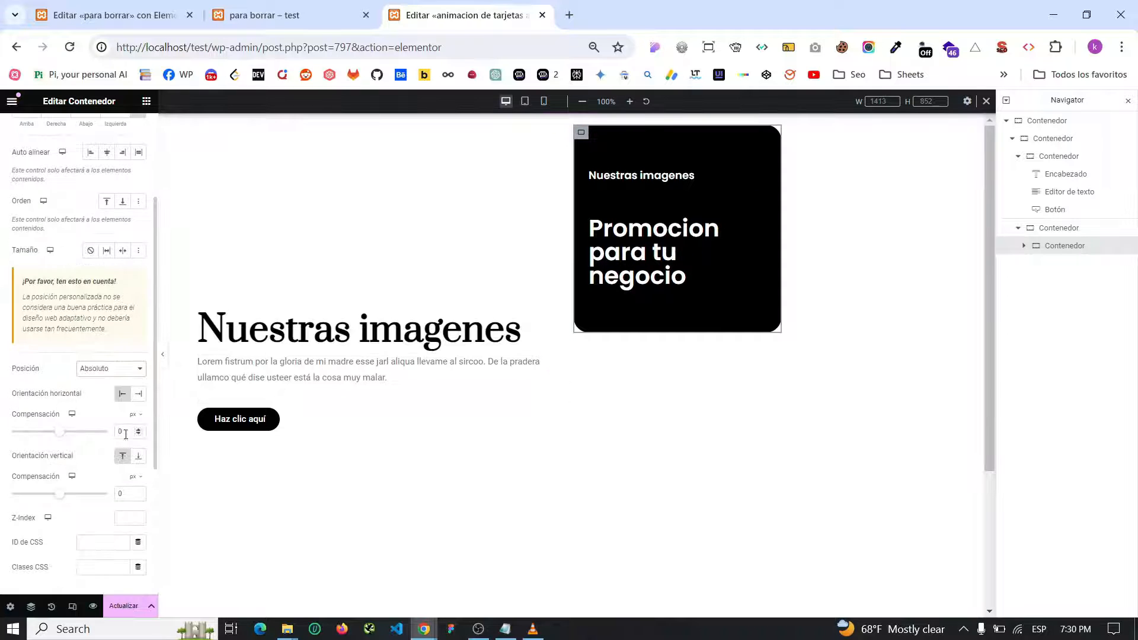
left_click(115, 432)
key("BackSpace")
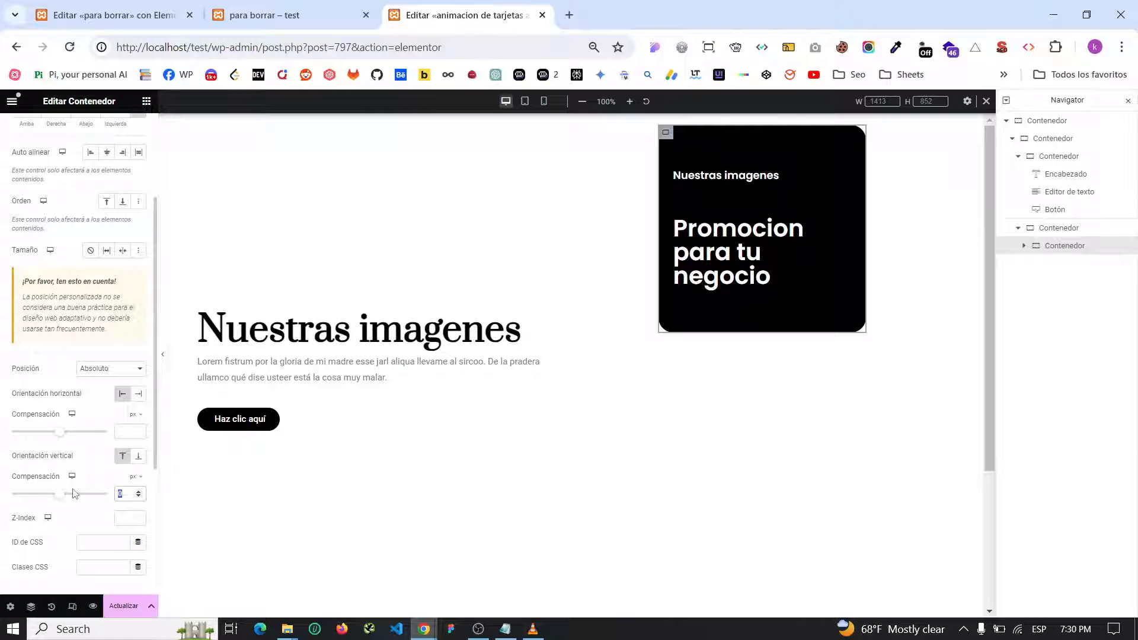
key("BackSpace")
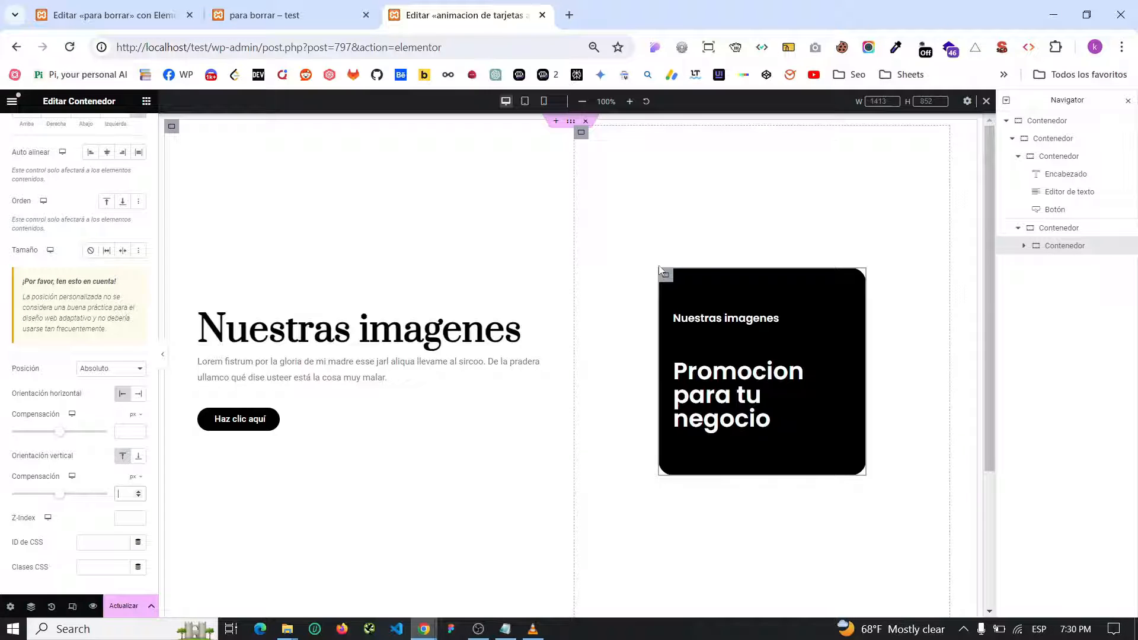
- Duplicate the black card container and change the copy's background to blue #3B5F88
right_click(1065, 255)
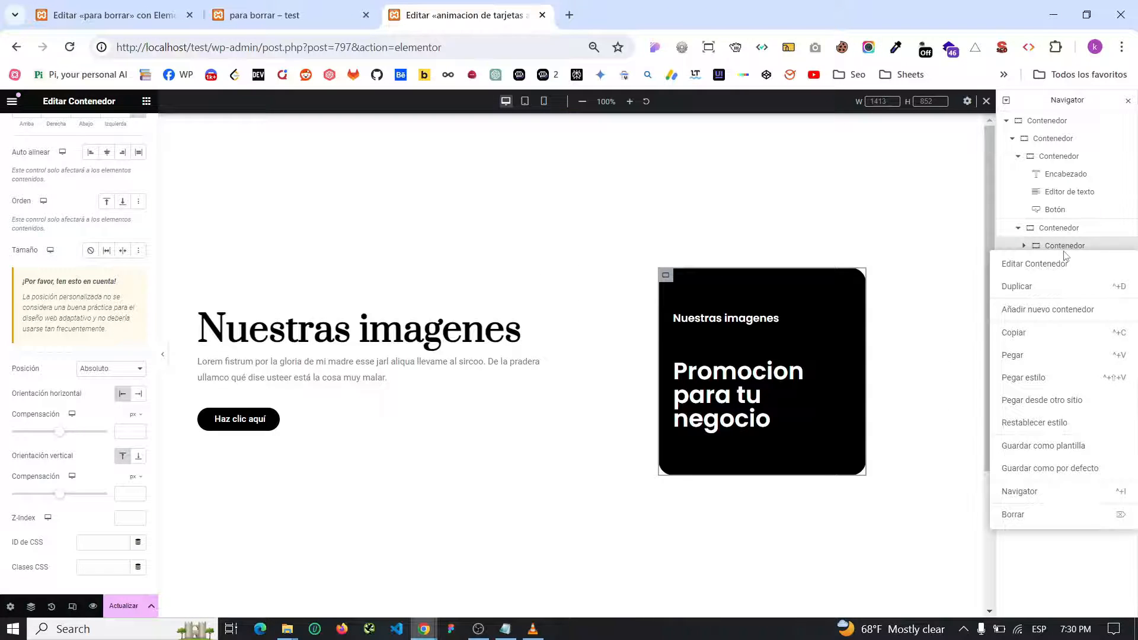
left_click(1036, 288)
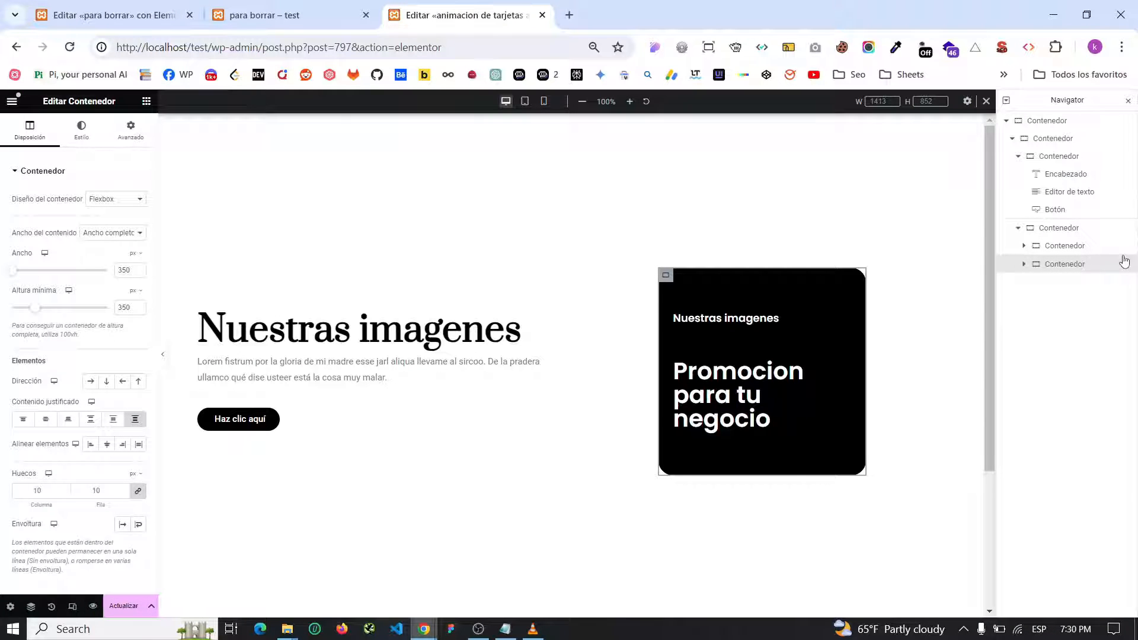
left_click(82, 132)
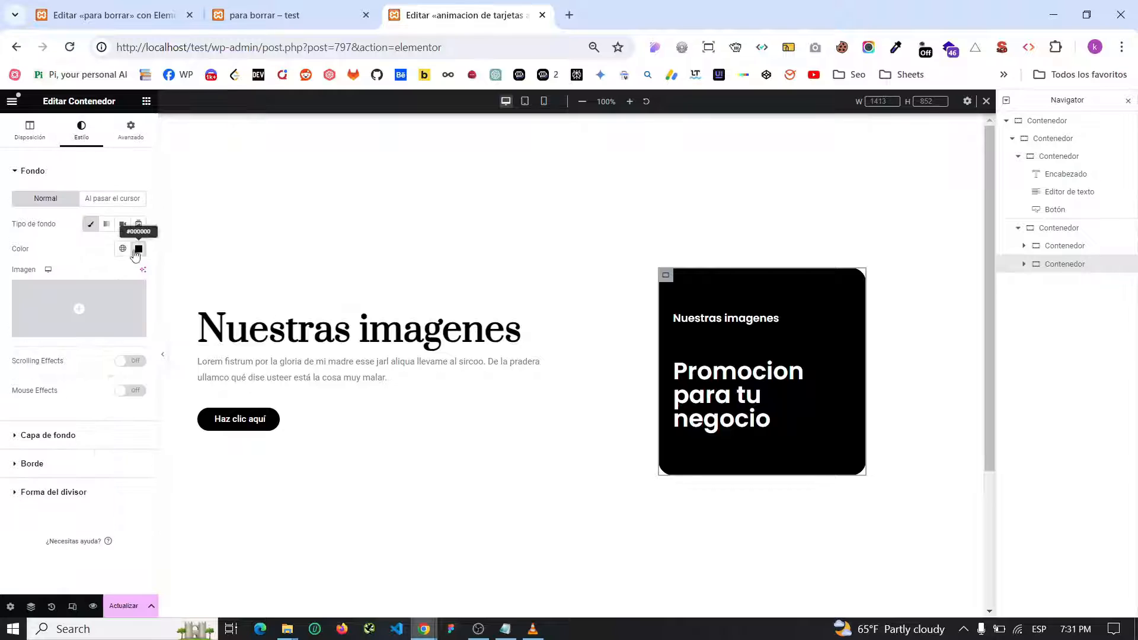
left_click(138, 248)
left_click(157, 401)
mouse_move(167, 356)
left_mouse_down()
mouse_move(188, 330)
mouse_move(152, 345)
left_mouse_up()
left_click(138, 249)
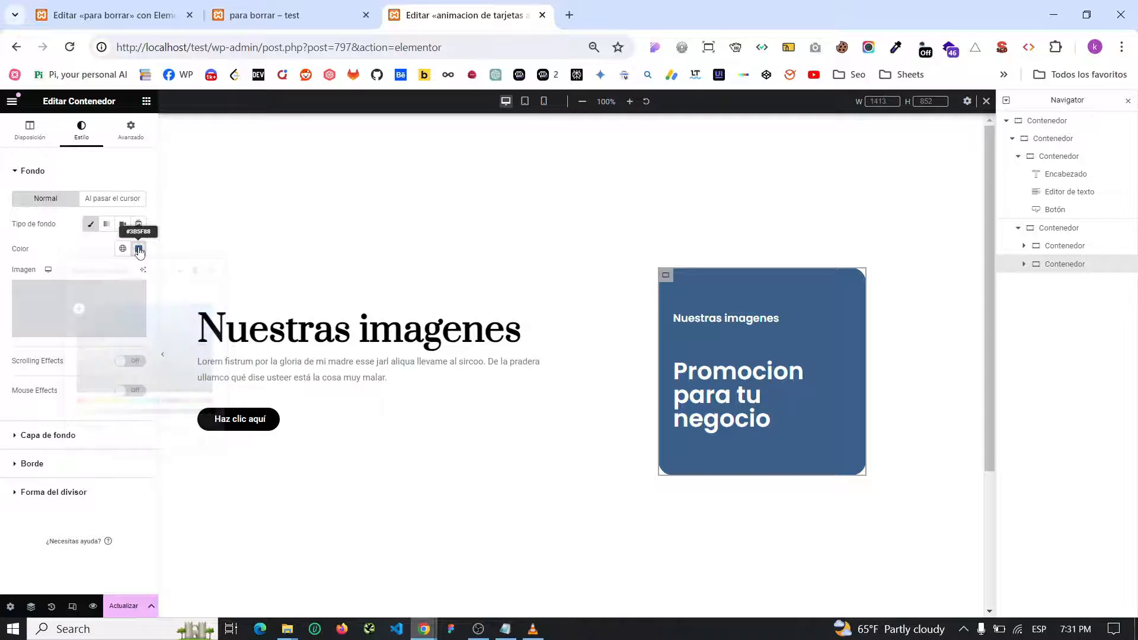
- Duplicate the blue card container and change the copy's background to dark purple #492E64
right_click(1038, 265)
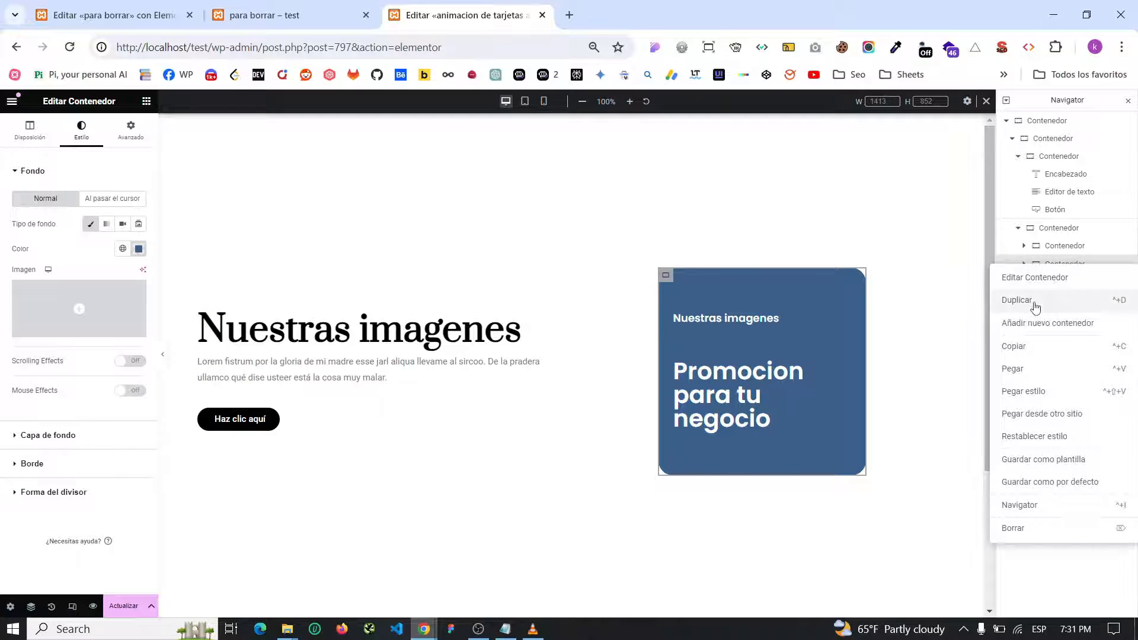
left_click(1035, 306)
left_click(81, 130)
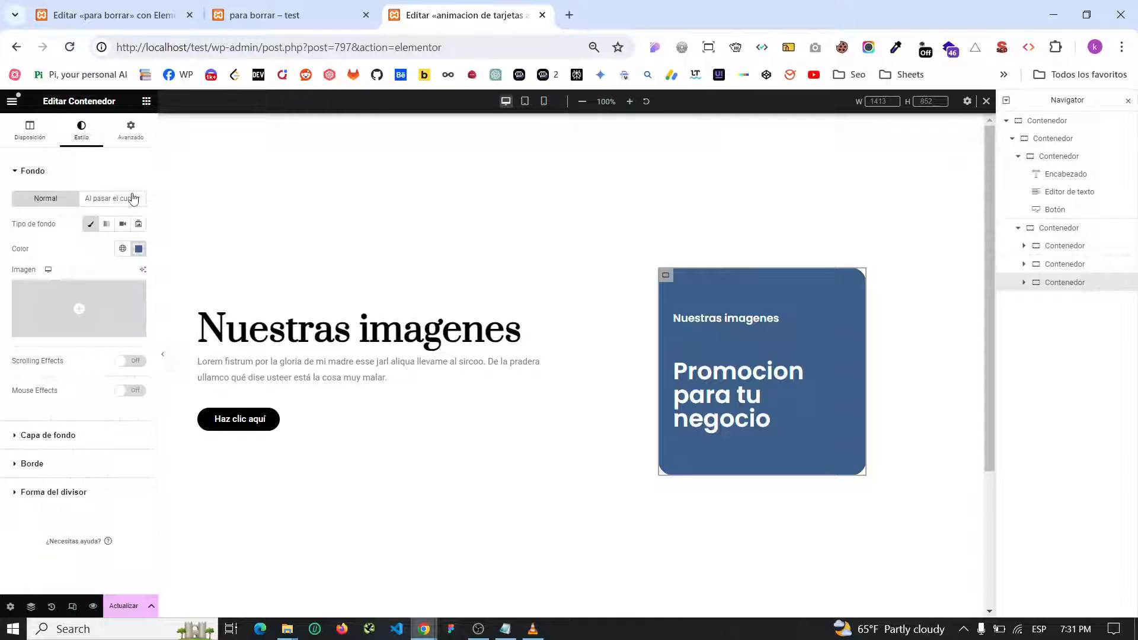
left_click(138, 248)
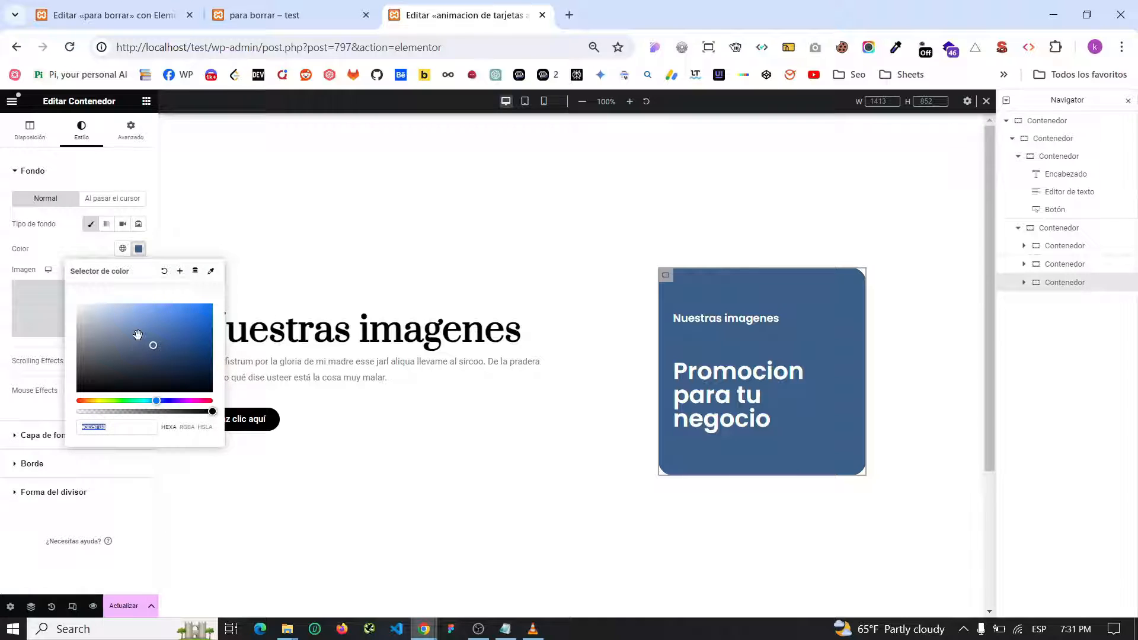
left_click(179, 401)
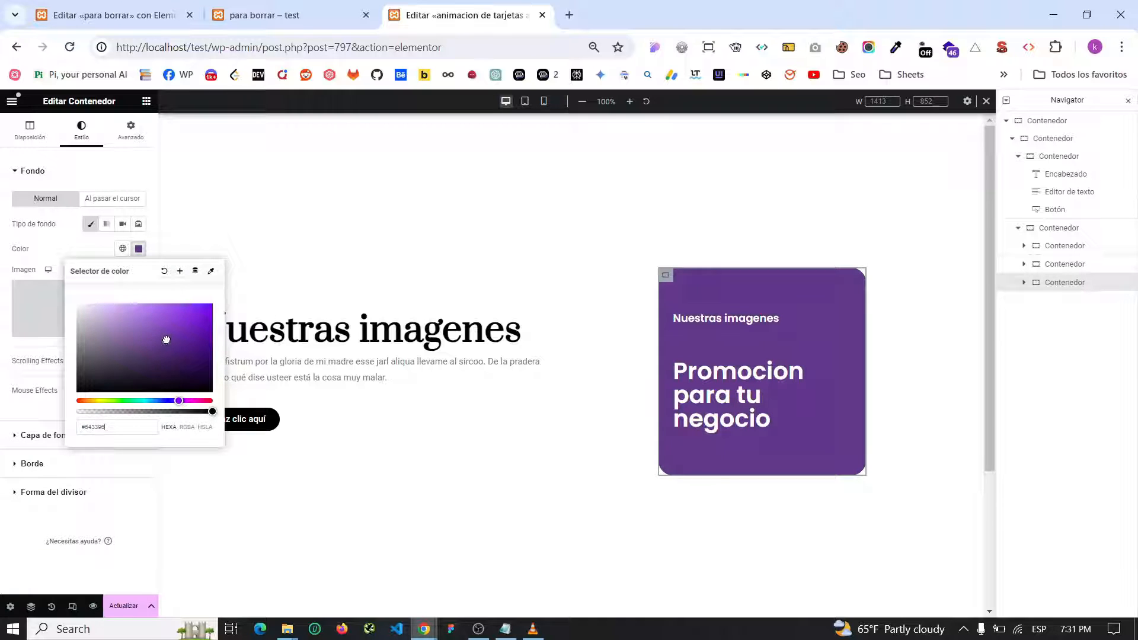
left_click_drag(153, 357, 150, 358)
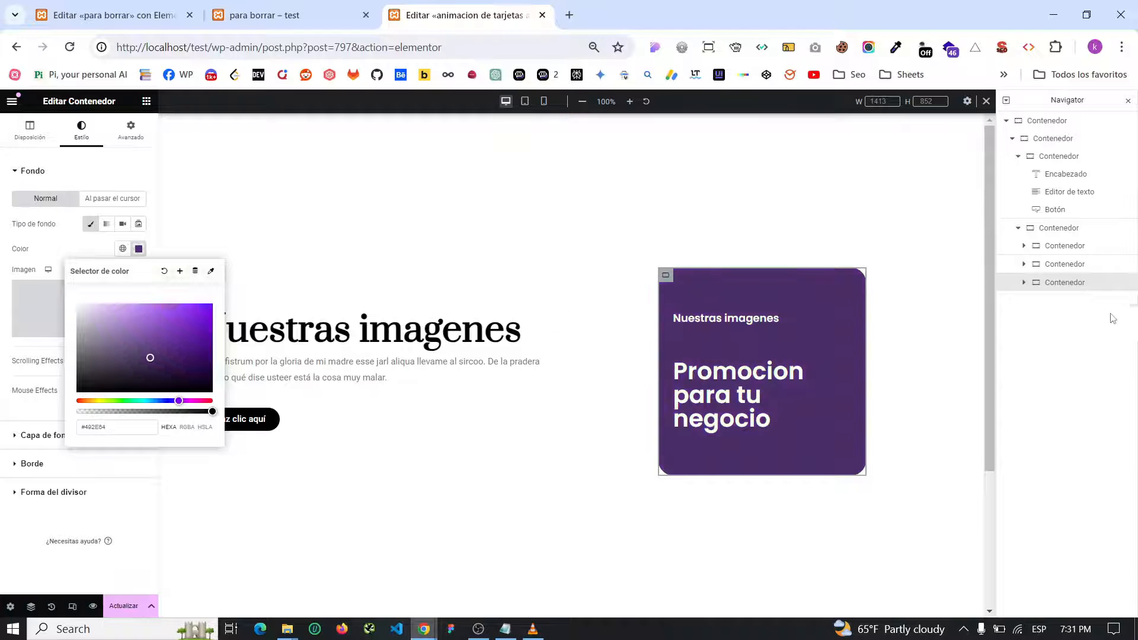
- Duplicate the dark purple card container and change the copy's background to a plum shade
right_click(1082, 290)
left_click(1058, 320)
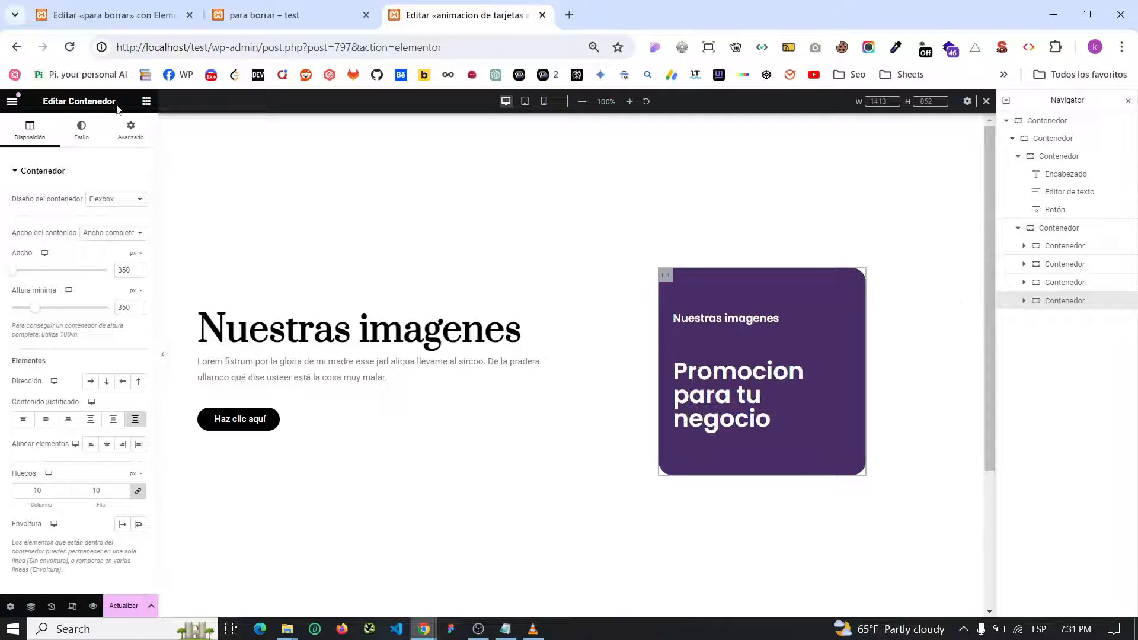
left_click(81, 128)
left_click(138, 249)
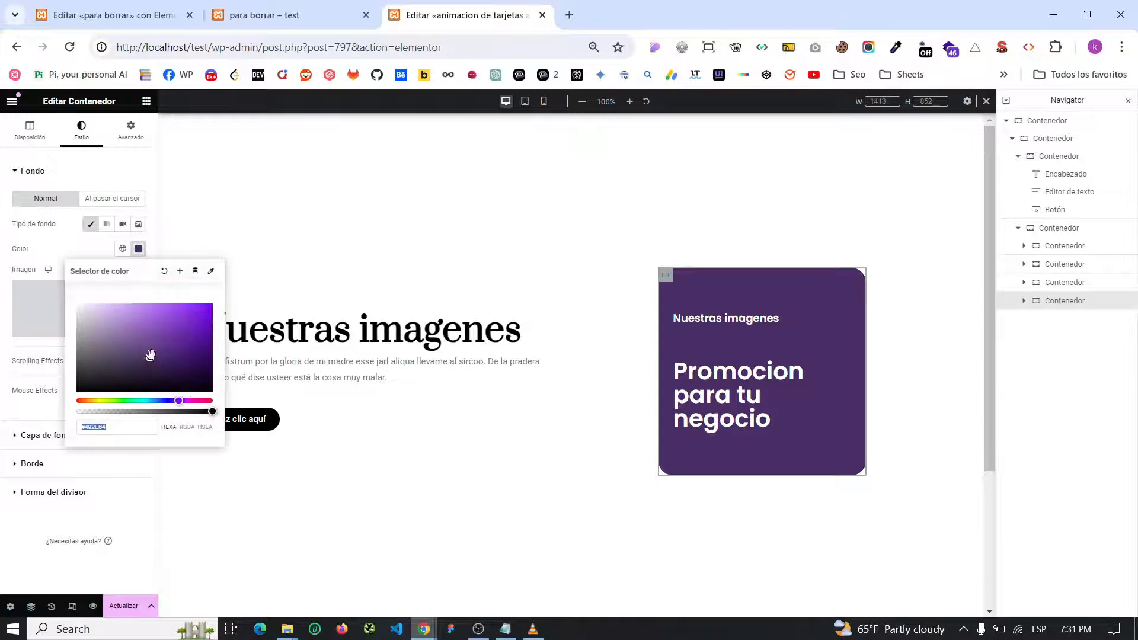
left_click(195, 402)
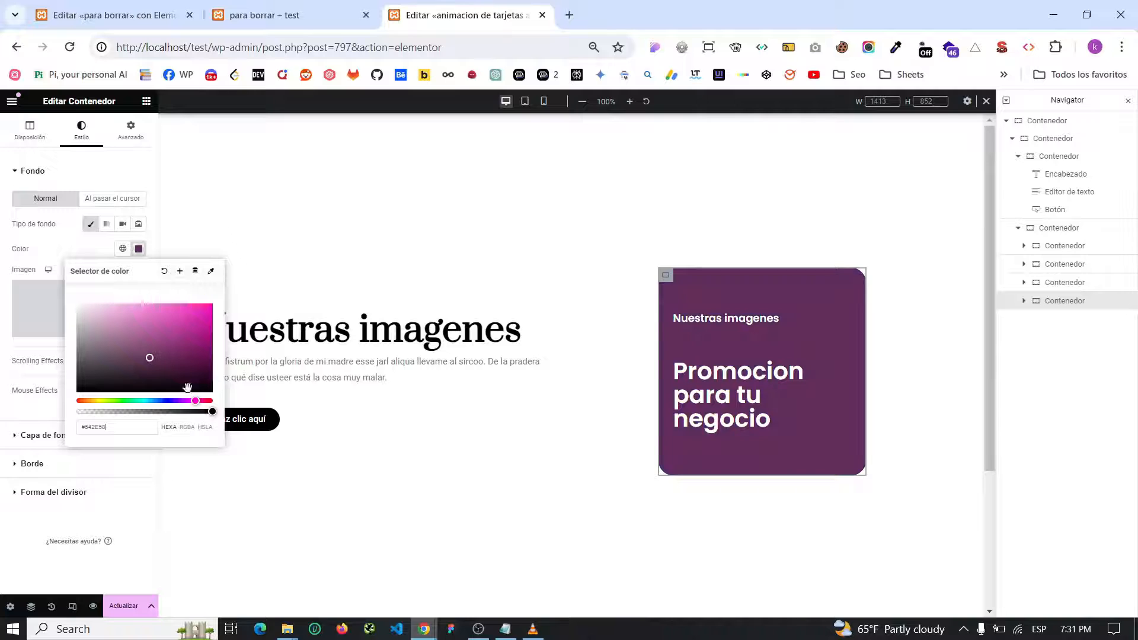
left_click(139, 250)
- Preview the layout with the editing panel hidden and check the plum card's position settings
left_click(164, 354)
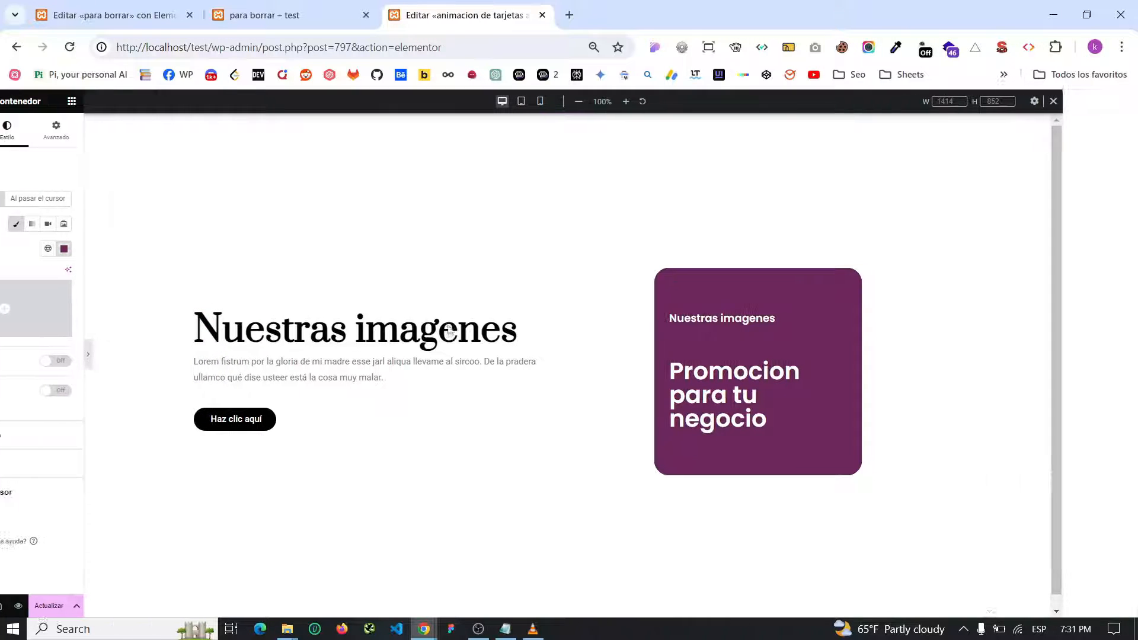
left_click(5, 356)
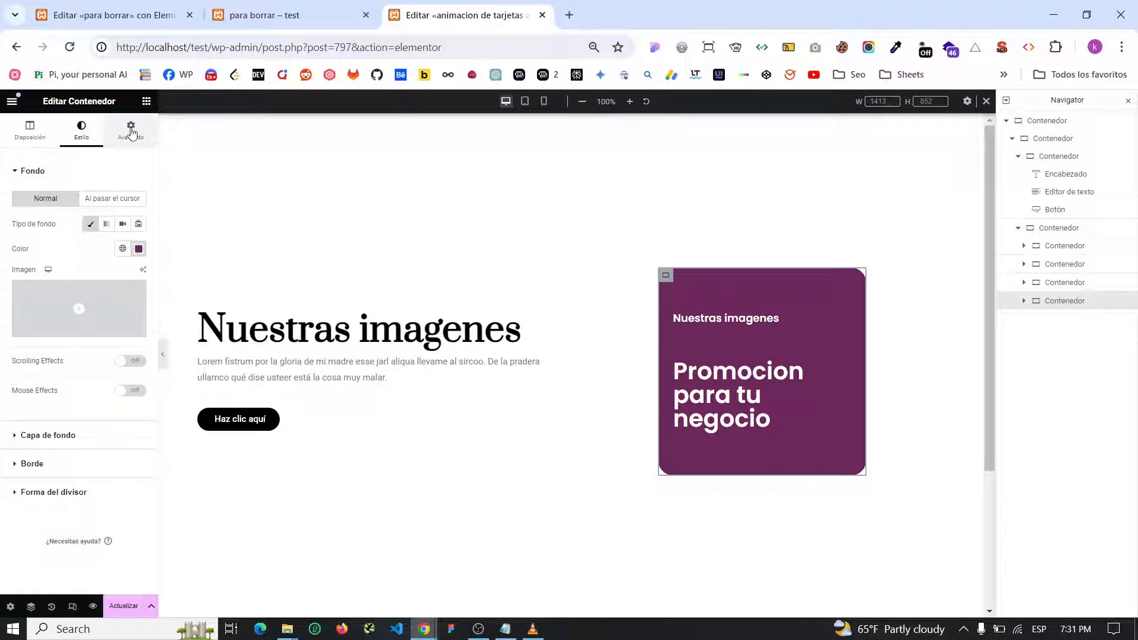
left_click(130, 129)
scroll(87, 406, "down", 2)
scroll(88, 406, "down", 3)
scroll(88, 406, "up", 1)
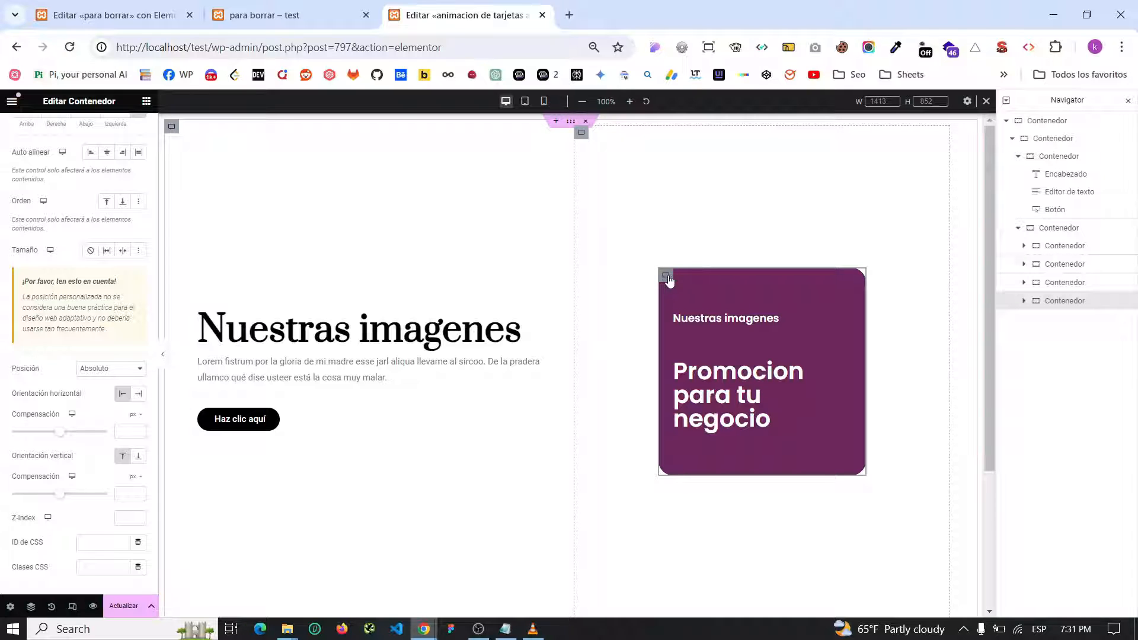
- Open kevinsalazar.net in a new browser tab and open its post "Animacion con desplazamiento de tarjetas apiladas en elementor"
left_click(569, 15)
type("kevinsalazar.net")
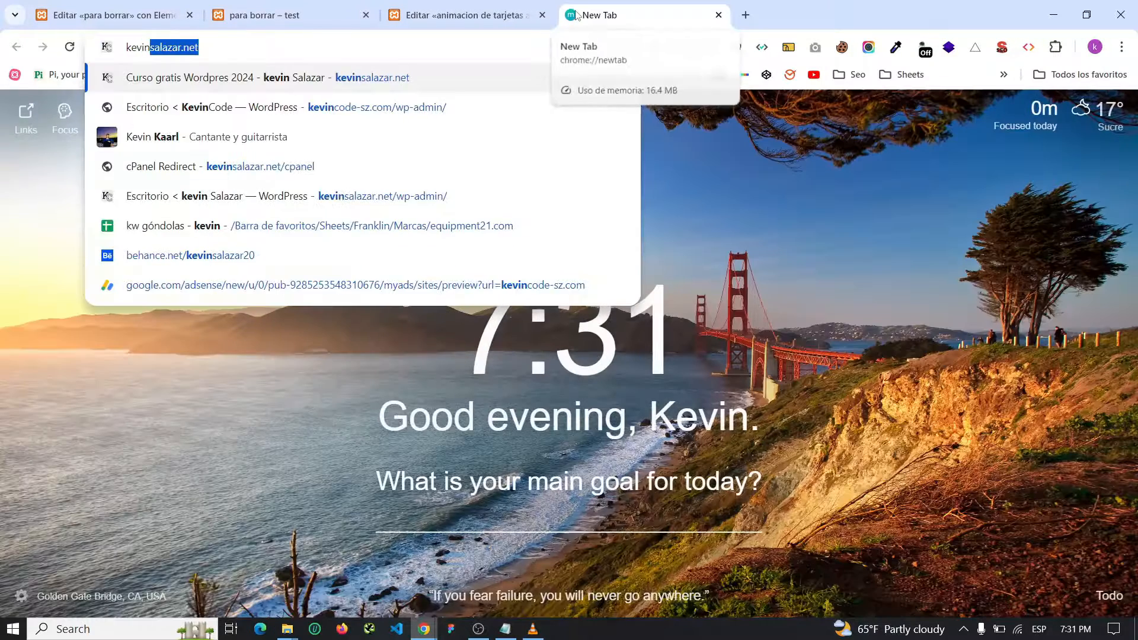
key("Return")
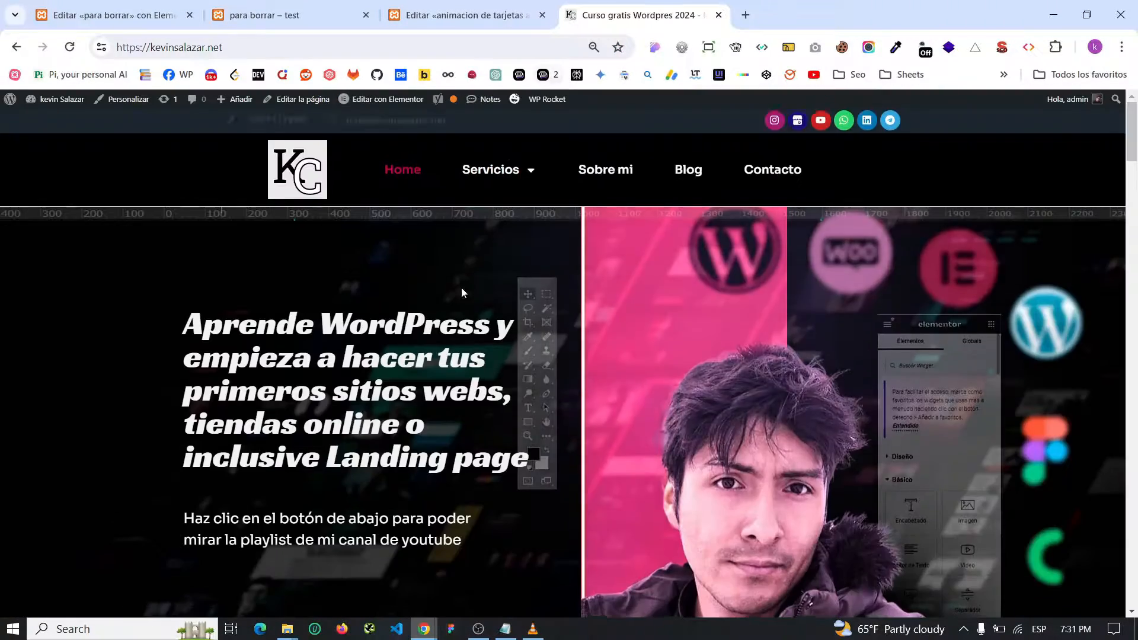
scroll(462, 290, "down", 5)
left_click_drag(1136, 183, 1084, 478)
scroll(1049, 478, "down", 7)
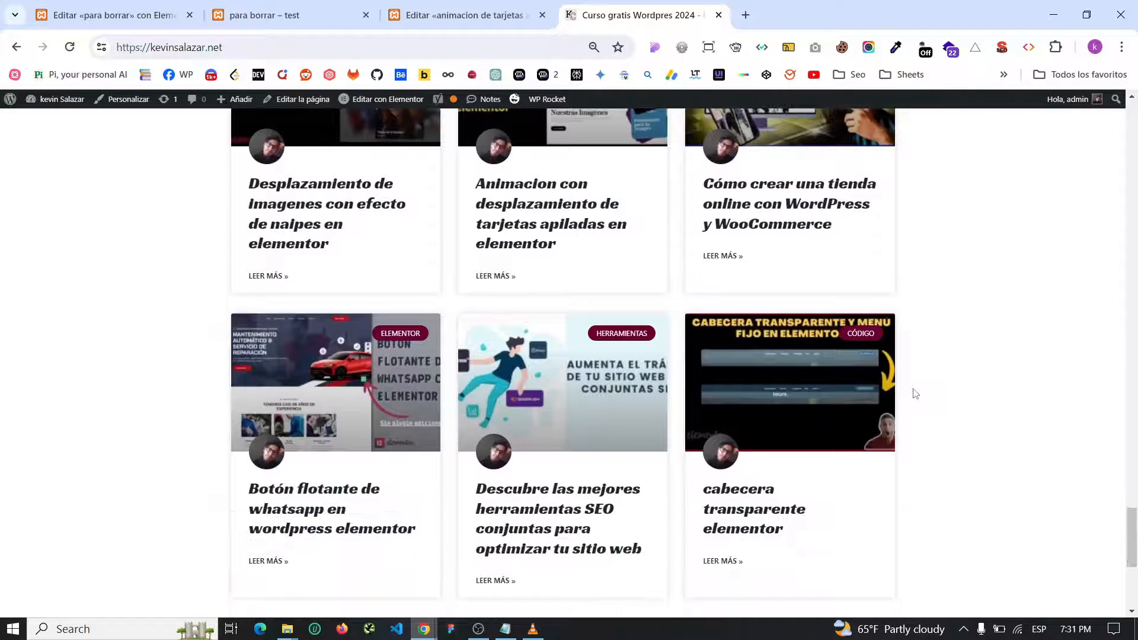
scroll(972, 471, "up", 3)
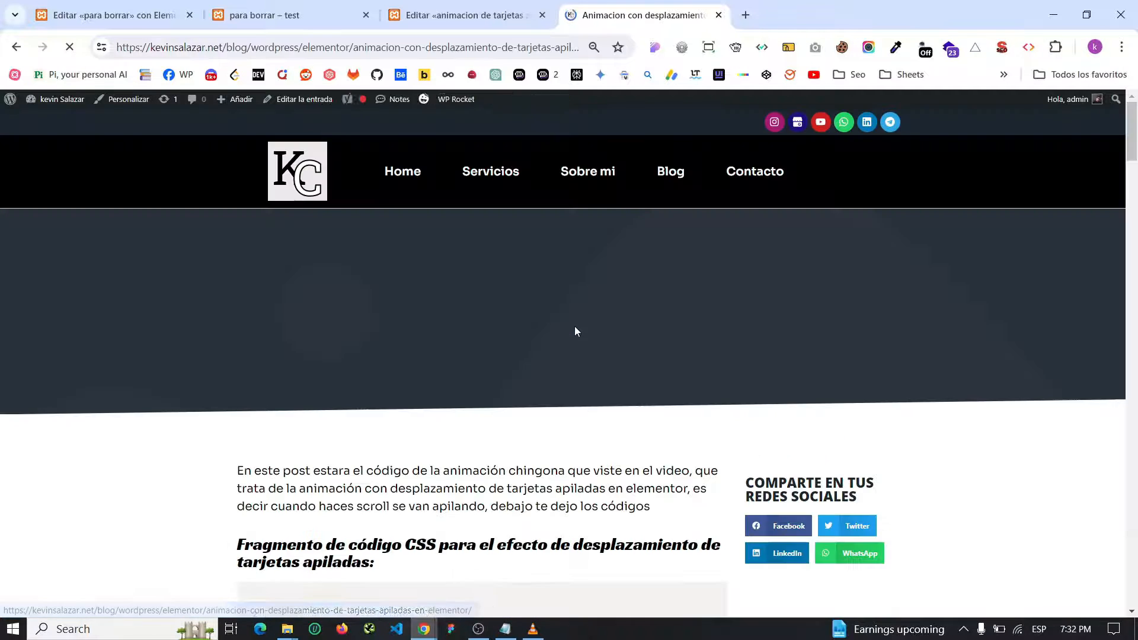
- Look through the post's CSS and JavaScript snippets for the stacked card scrolling effect
scroll(488, 327, "down", 3)
scroll(488, 328, "down", 12)
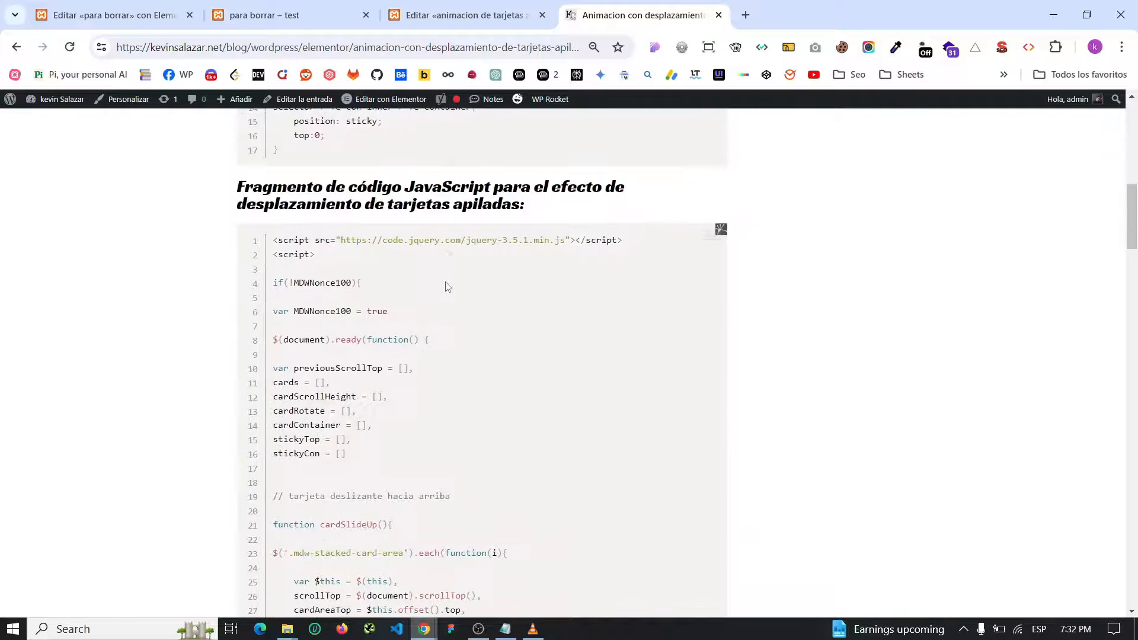
scroll(455, 290, "down", 9)
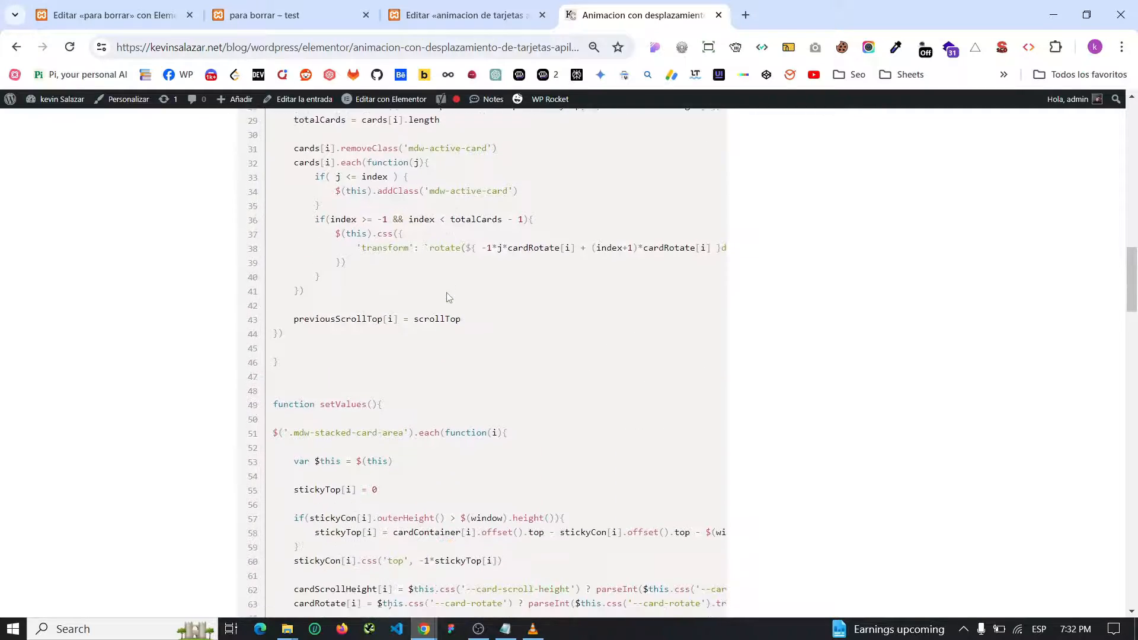
scroll(449, 296, "down", 8)
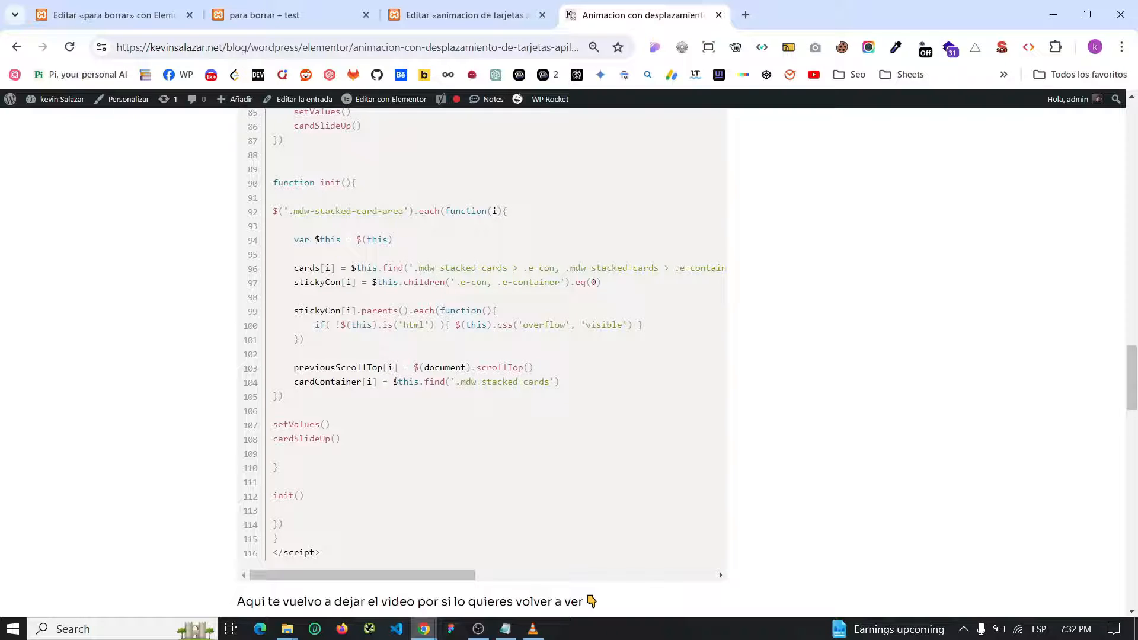
- Copy the class name mdw-stacked-cards from the post's script and set it as the outermost container's CSS class
left_click_drag(420, 268, 486, 267)
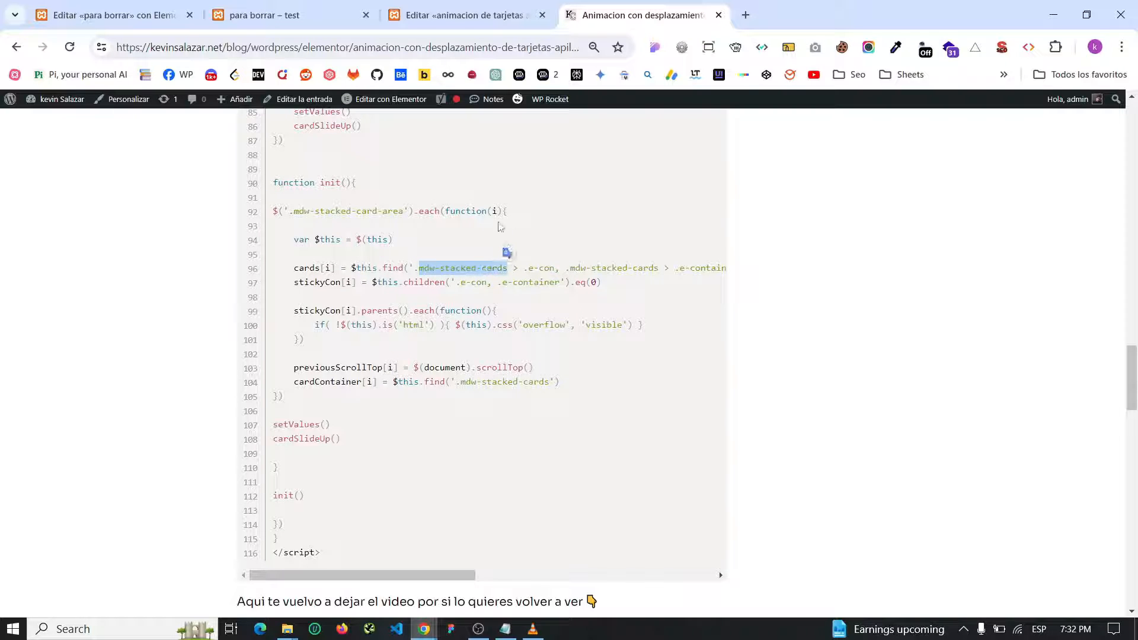
left_click(468, 14)
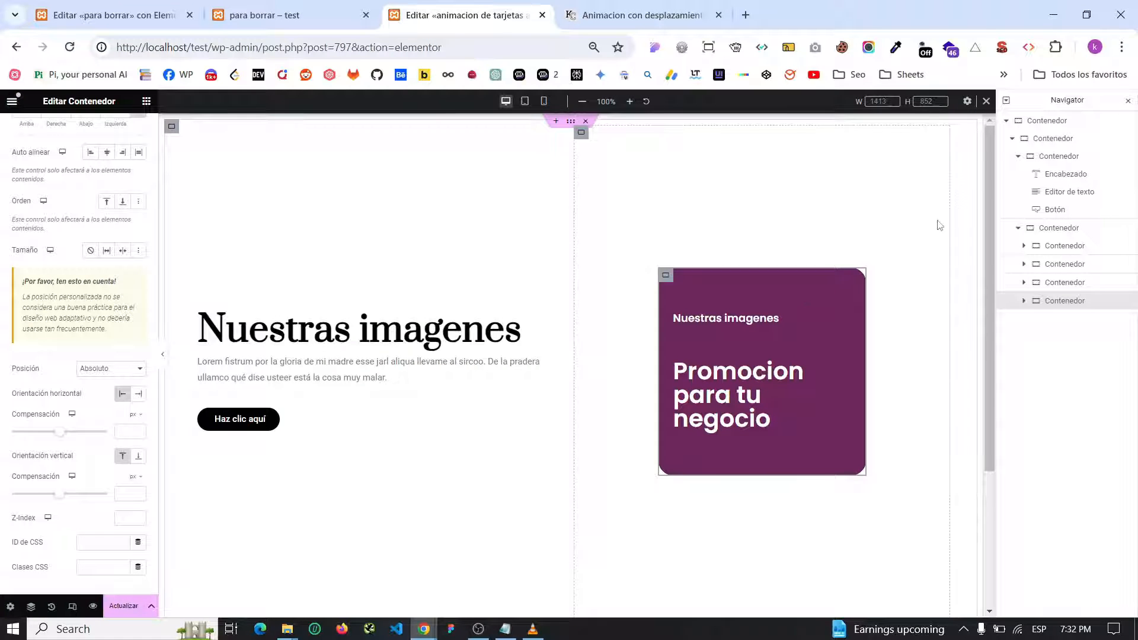
left_click(1029, 133)
left_click(130, 137)
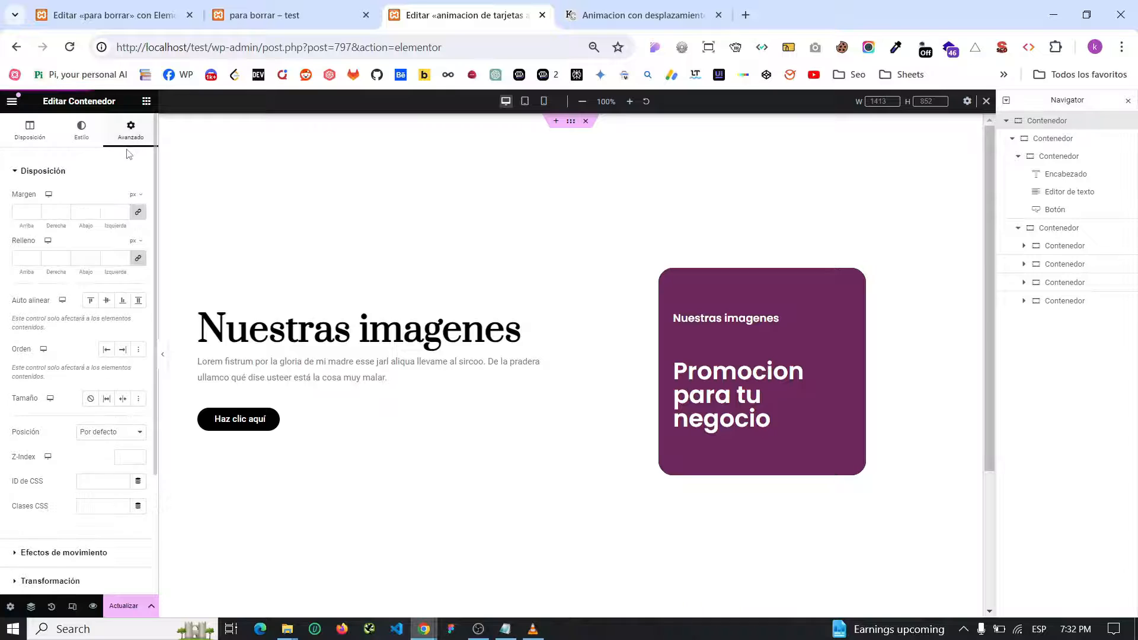
left_click(87, 507)
key("ctrl+v")
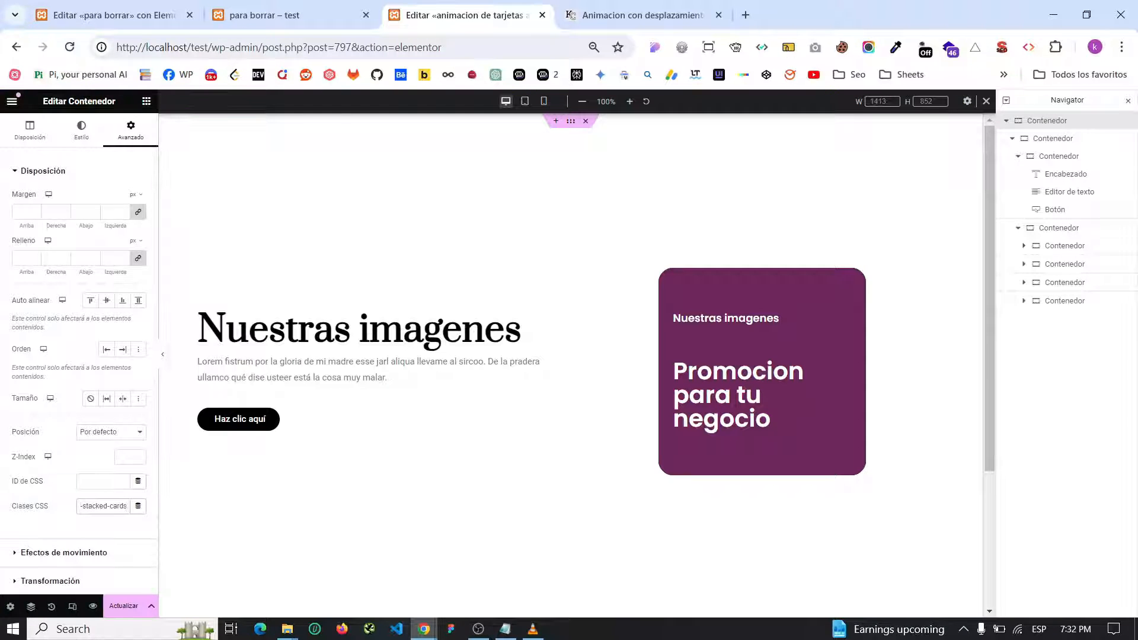
- Copy the post's stacked cards CSS snippet and paste it into the outermost container's custom CSS
key("ctrl+Tab")
scroll(516, 278, "up", 20)
scroll(533, 272, "down", 5)
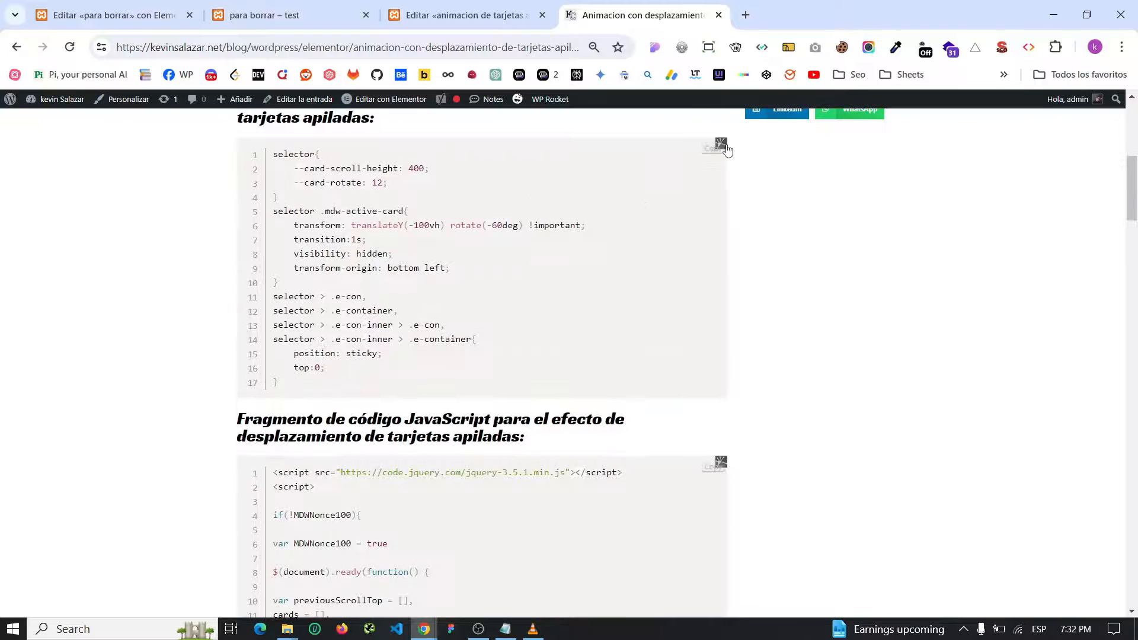
key("ctrl+shift+Tab")
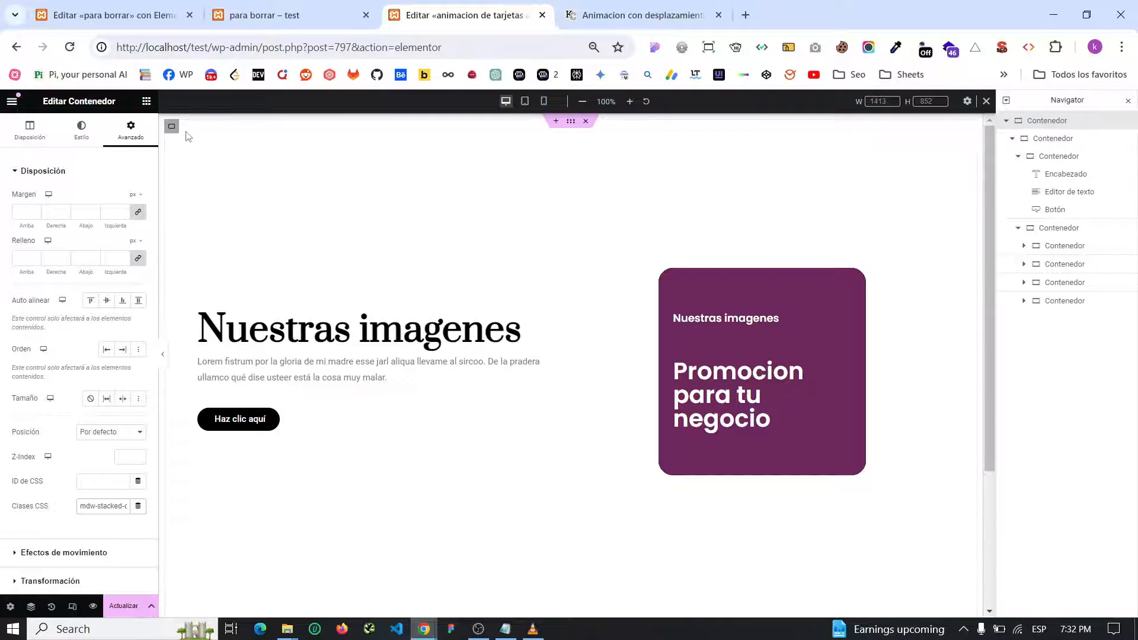
left_click(42, 507)
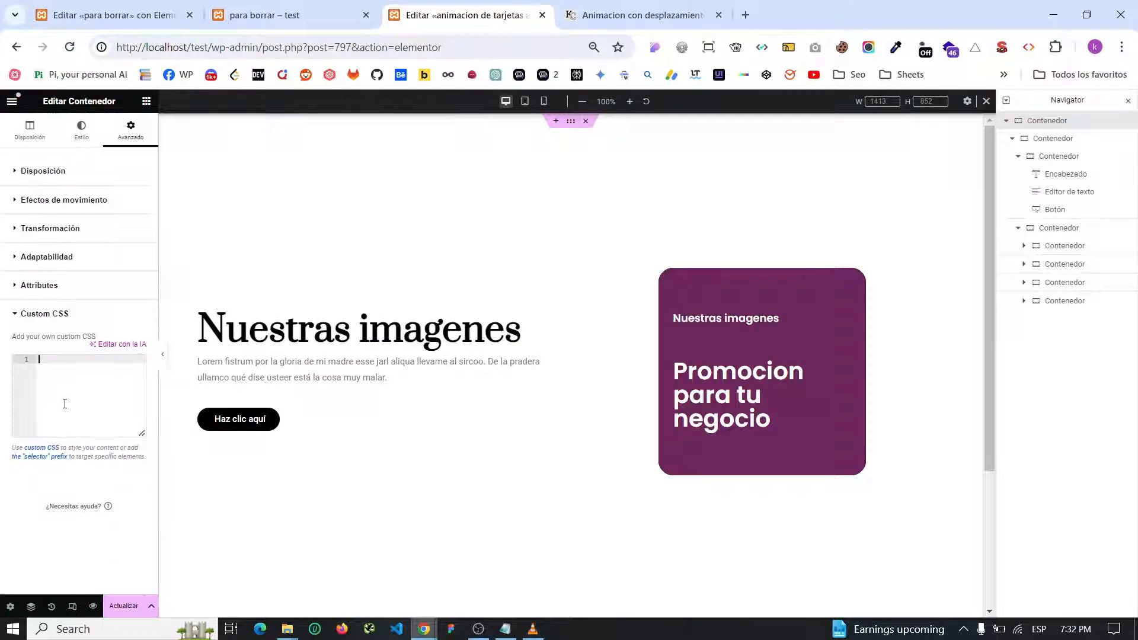
type("selector{     --card-scroll-height: 400;     --card-rotate: 12; } selector .mdw-active-card{     transform: translateY(-100vh) rotate(-60deg) !important;     transition:1s;     visibility: hidden;     transform-origin: bottom left; } selector > .e-con, selector > .e-container, selector > .e-con-inner > .e-con, selector > .e-con-inner > .e-container{     position: sticky;     top:0; }")
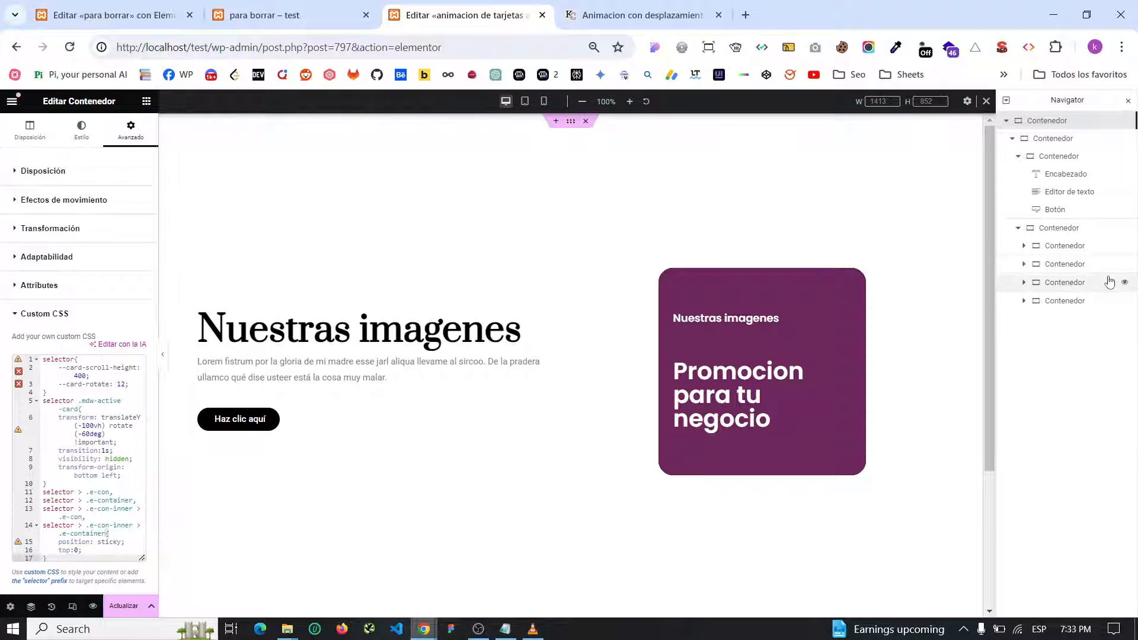
- Copy mdw-stacked-card-area from the post's init function and replace the outermost container's CSS class with it
left_click(1066, 231)
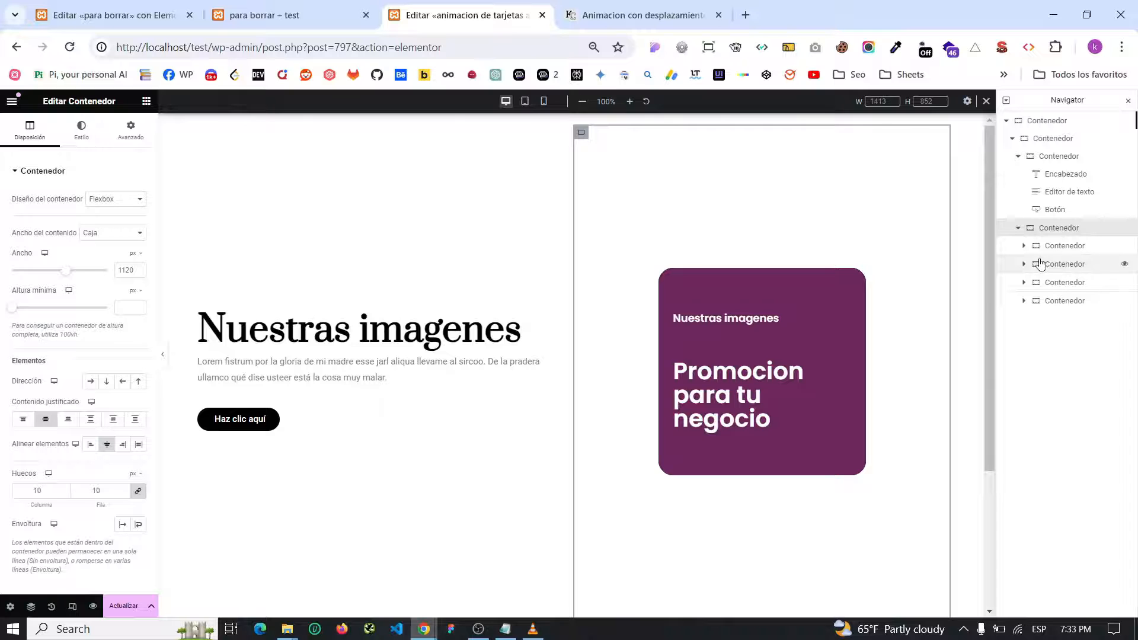
left_click(600, 9)
scroll(483, 307, "down", 20)
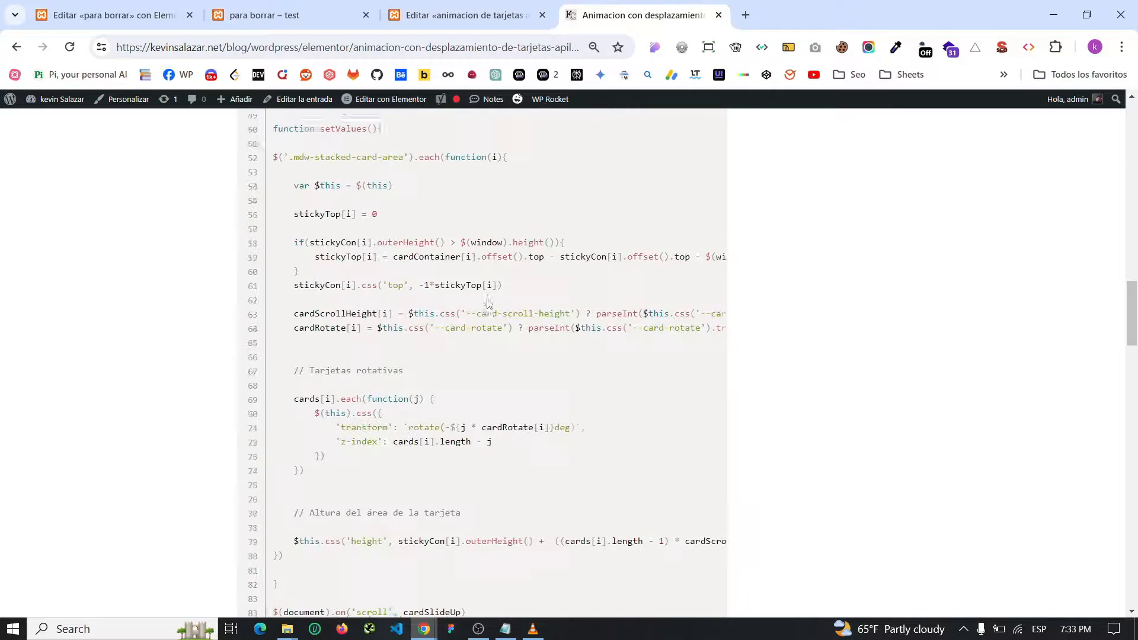
scroll(466, 315, "up", 5)
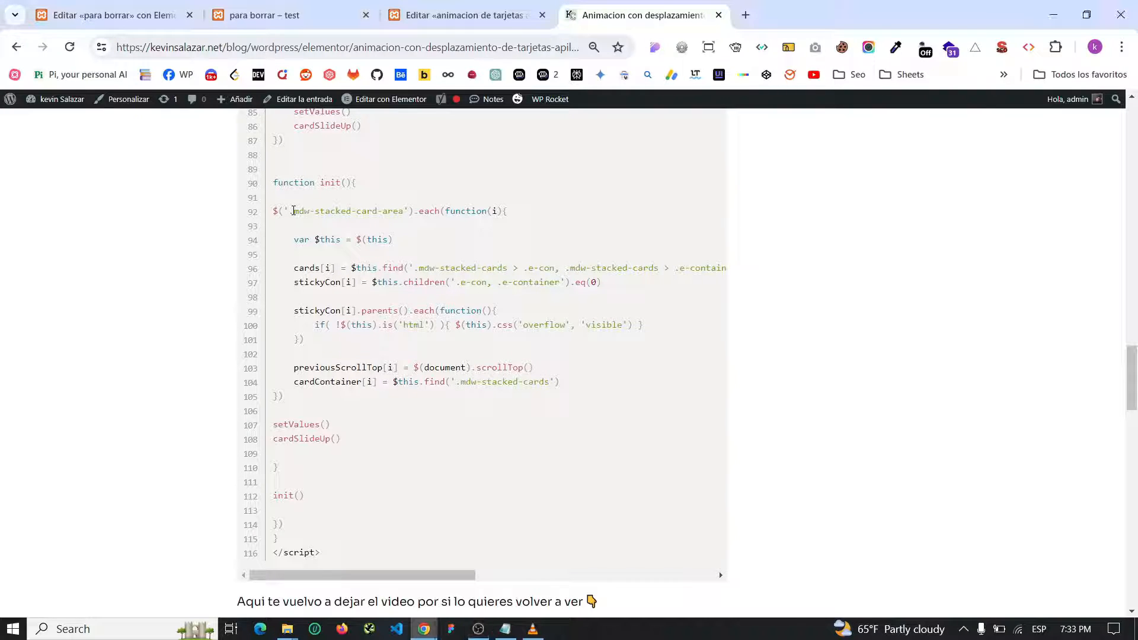
left_click_drag(293, 210, 382, 210)
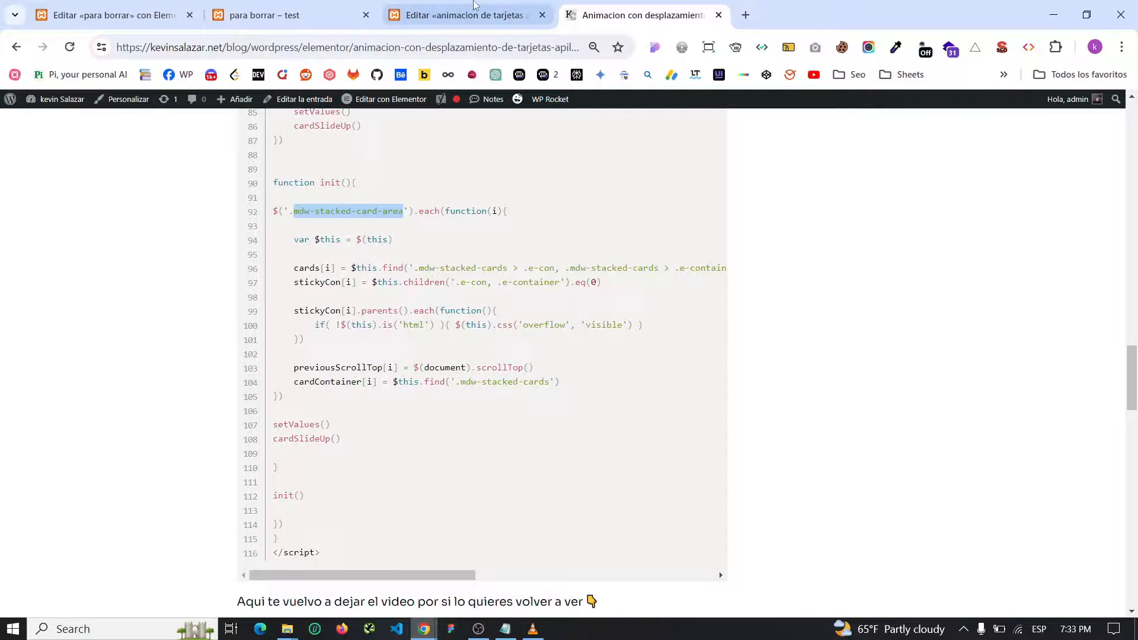
left_click(462, 15)
left_click(1048, 120)
left_click(131, 131)
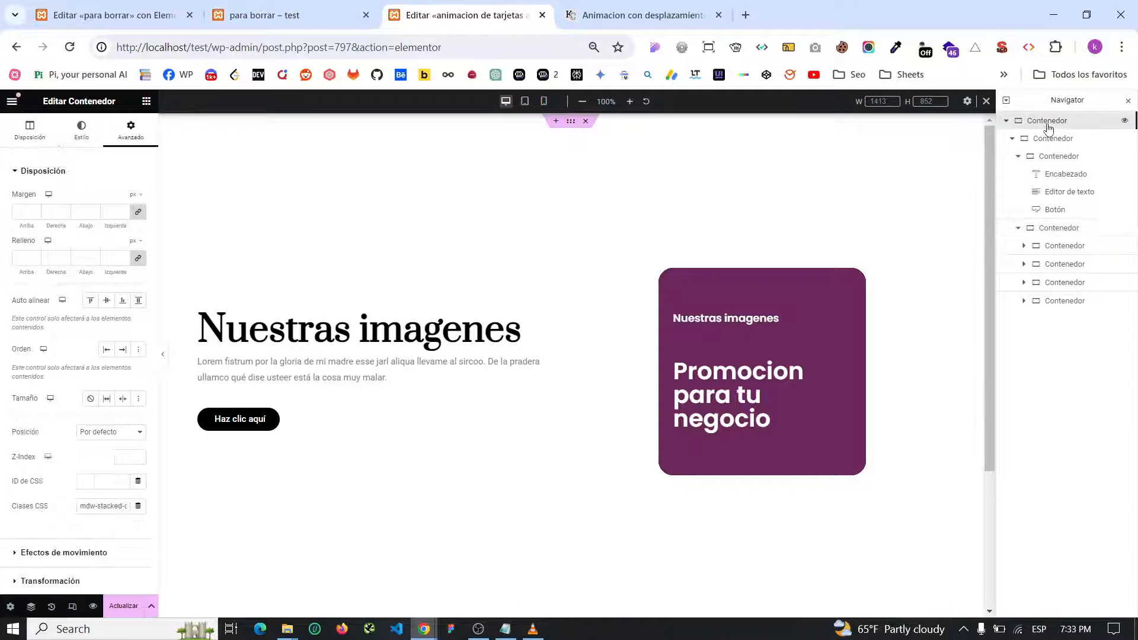
scroll(80, 355, "down", 5)
left_click_drag(80, 361, 140, 366)
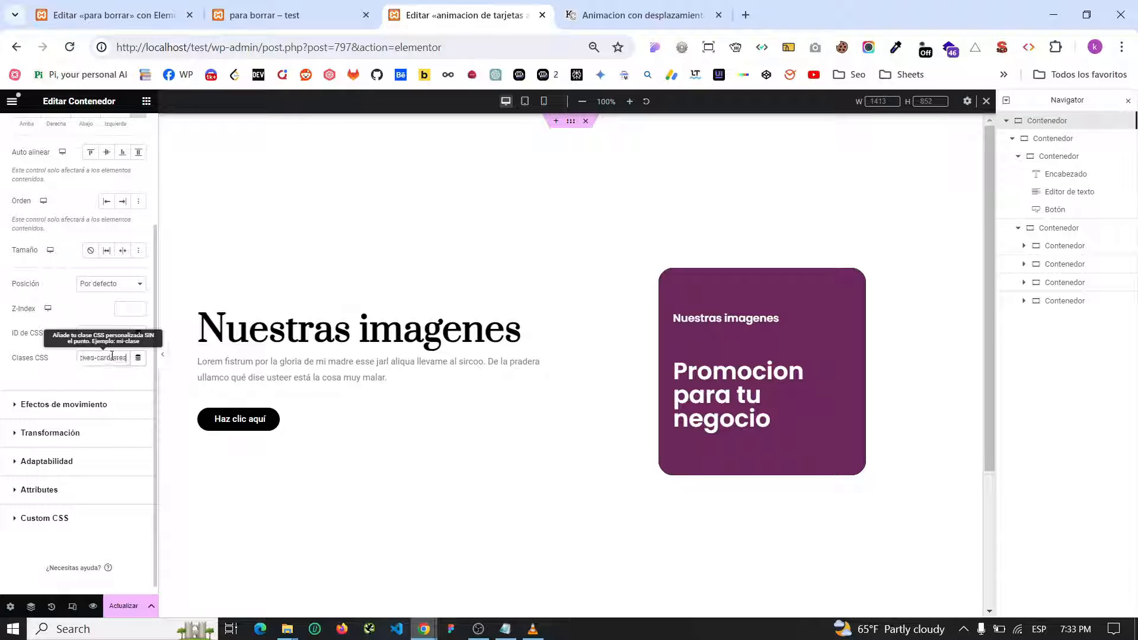
- Check the mdw-stacked-card-area class in the post's script against the outermost container in the page structure
left_click(328, 8)
left_click(399, 8)
left_click(583, 8)
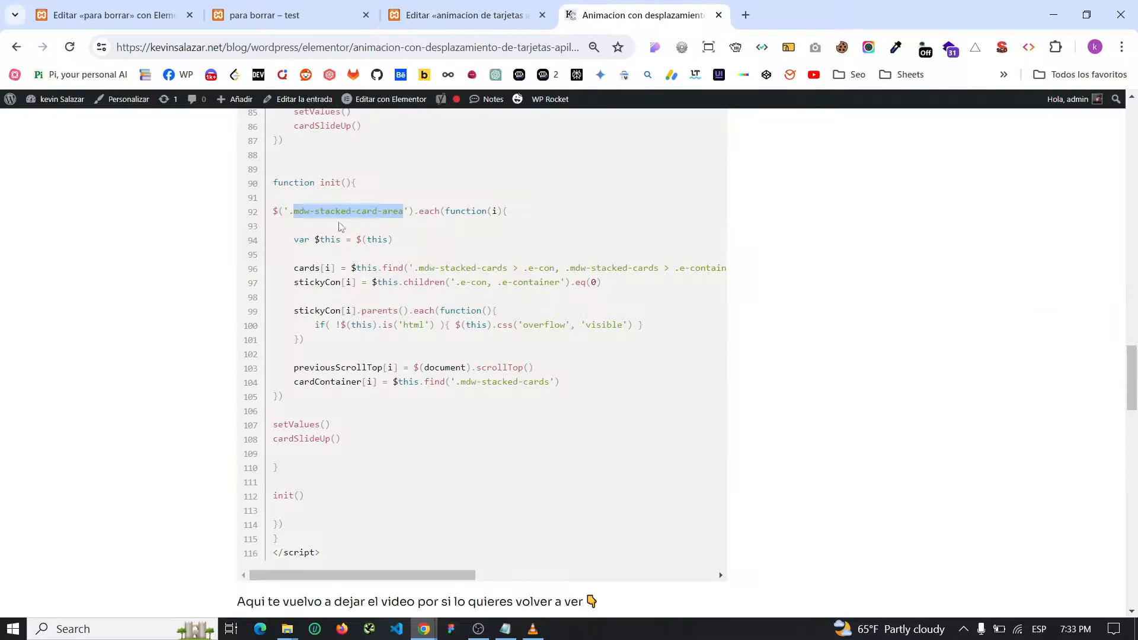
left_click(462, 15)
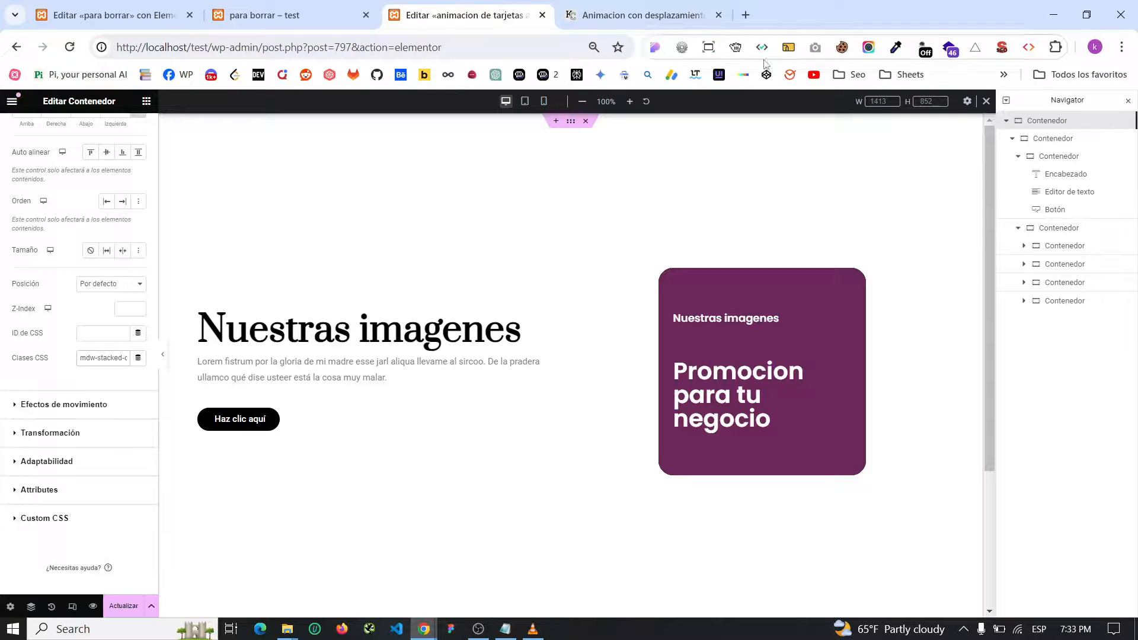
left_click(1005, 121)
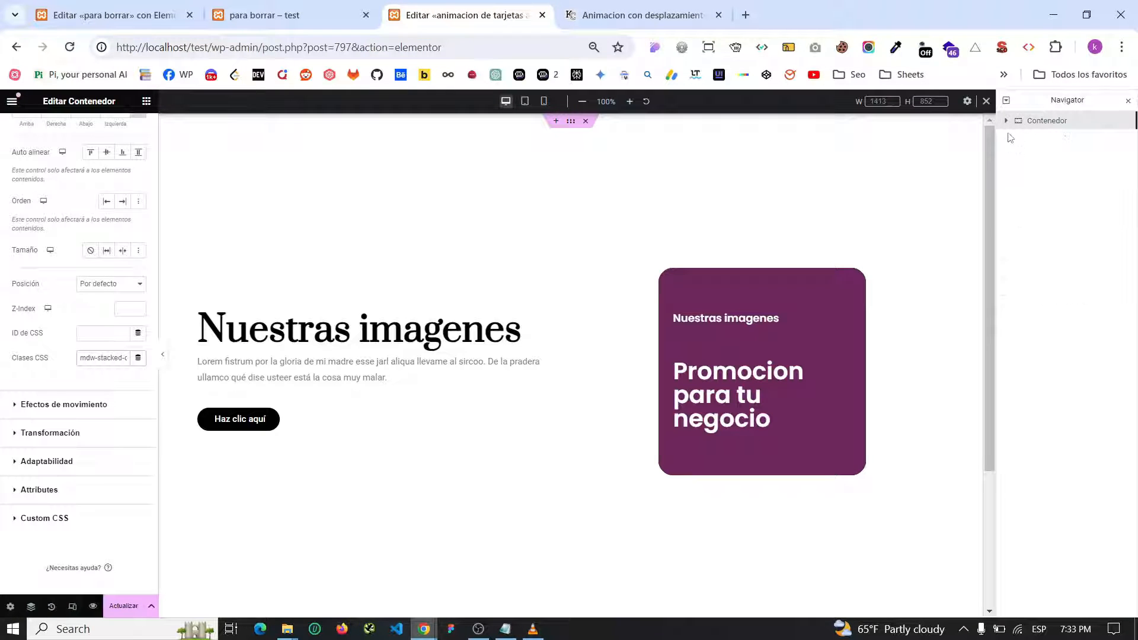
left_click(1007, 122)
- Copy mdw-stacked-cards from the post's script and set it as the CSS class of the container holding the four cards
left_click(638, 16)
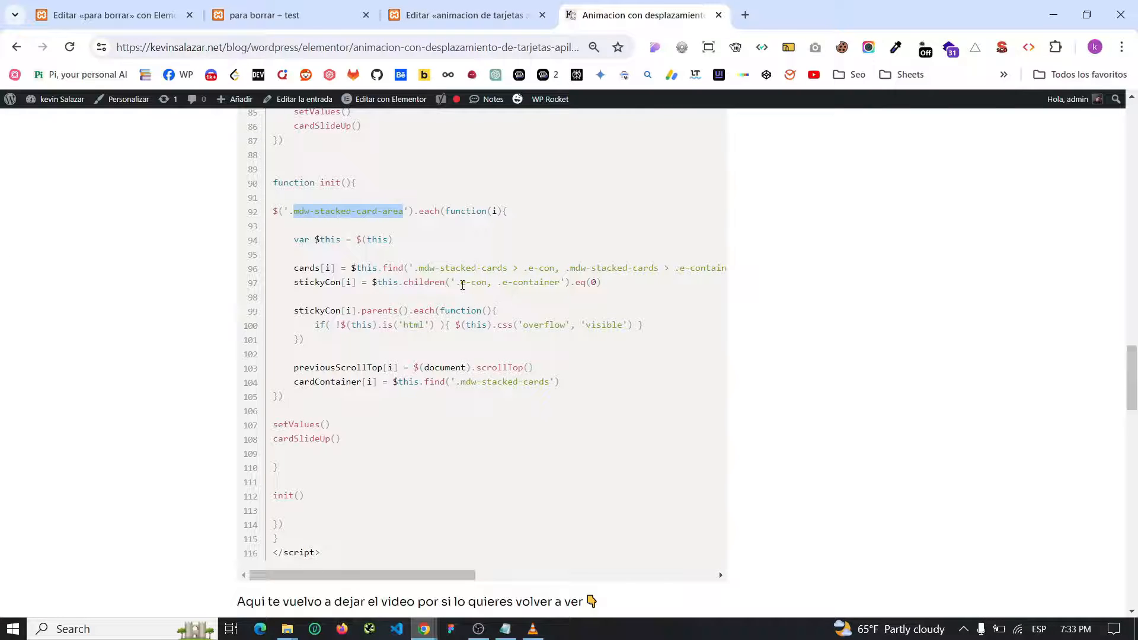
left_click_drag(420, 269, 489, 265)
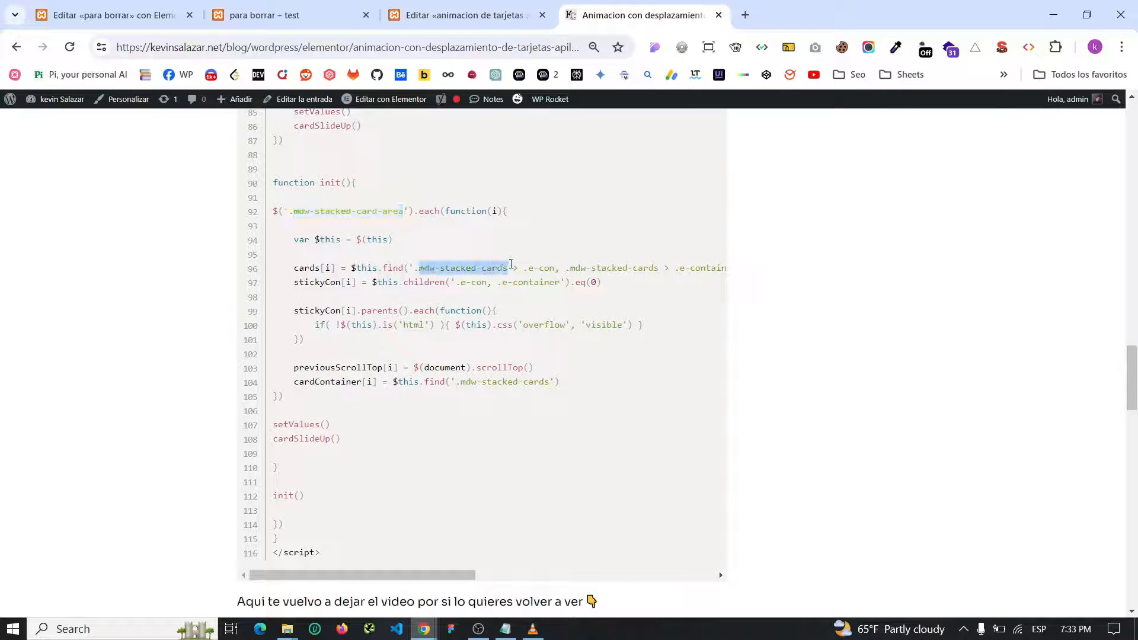
left_click(480, 16)
left_click(1045, 231)
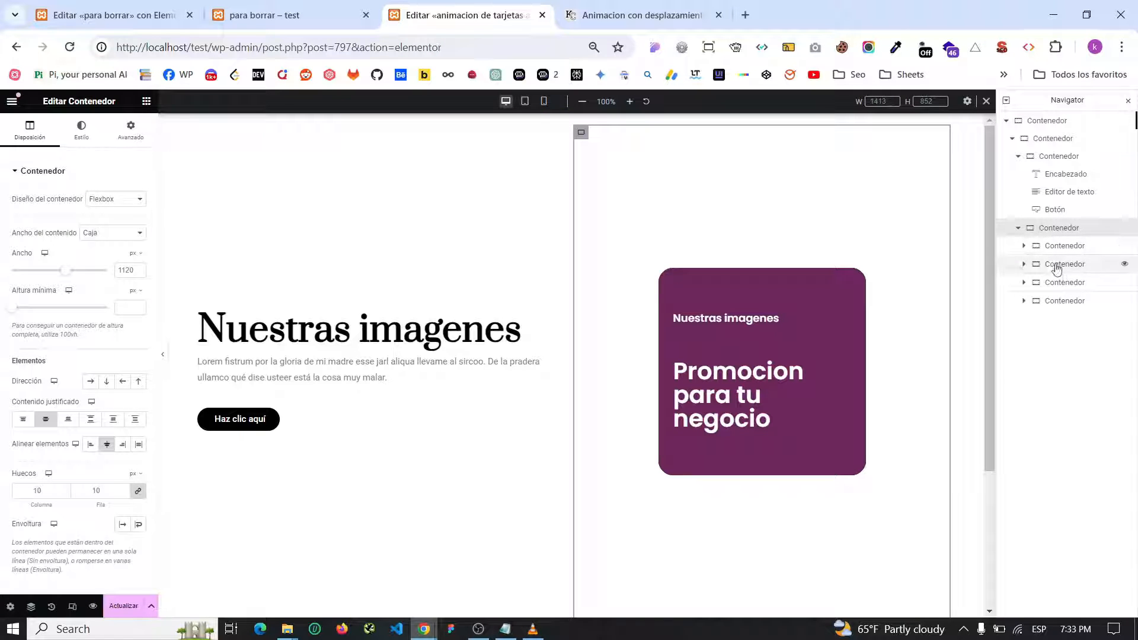
left_click(131, 131)
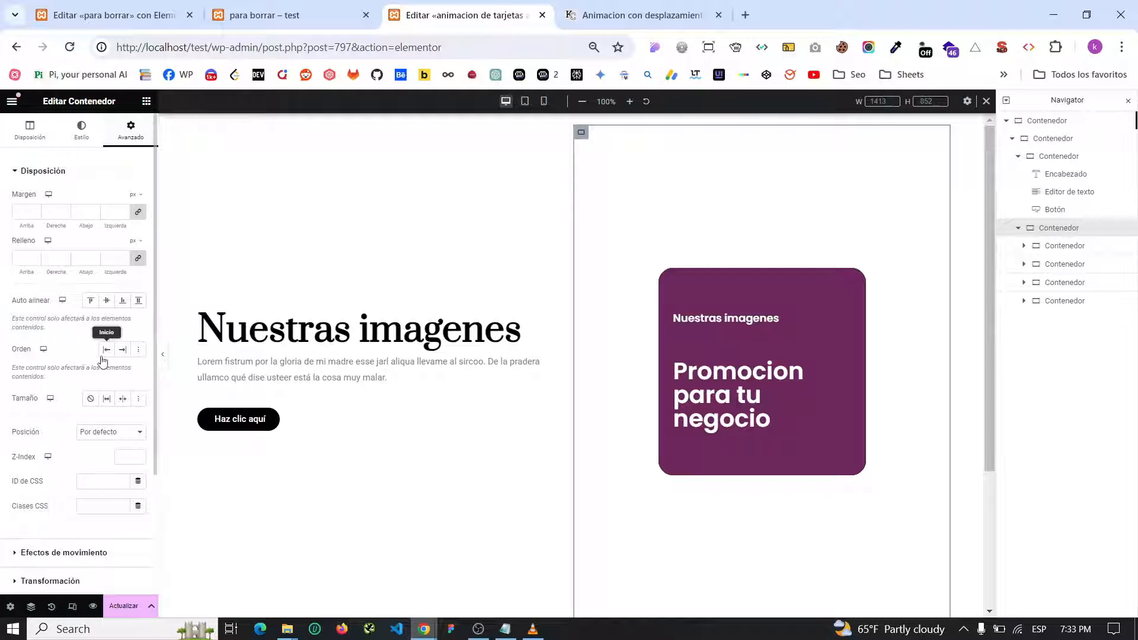
scroll(104, 356, "down", 1)
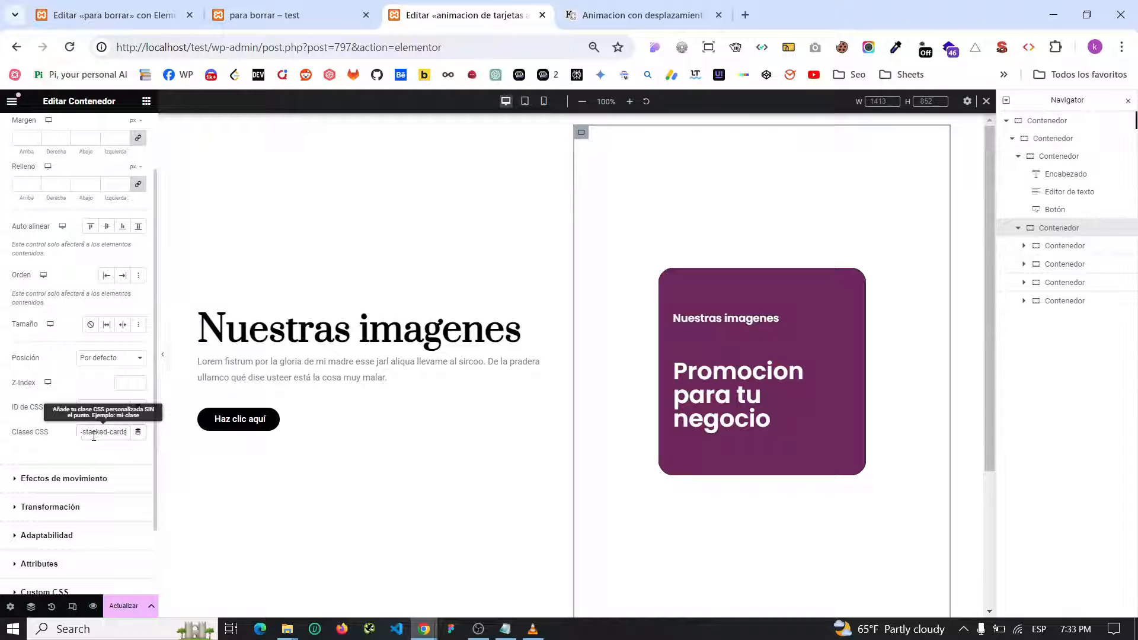
scroll(140, 130, "up", 1)
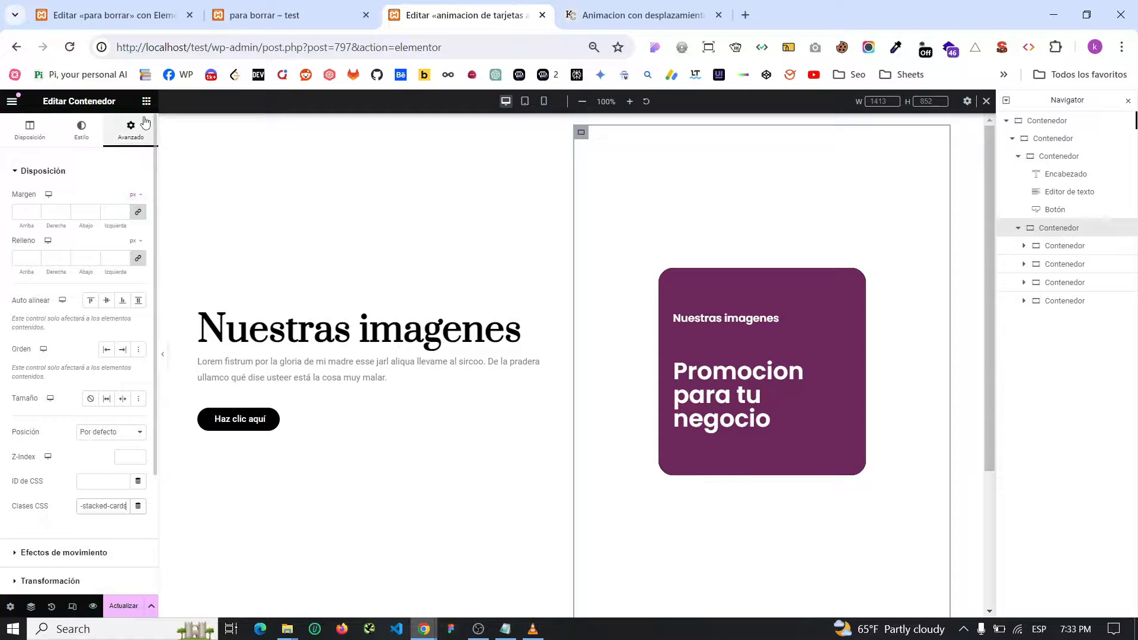
left_click(145, 100)
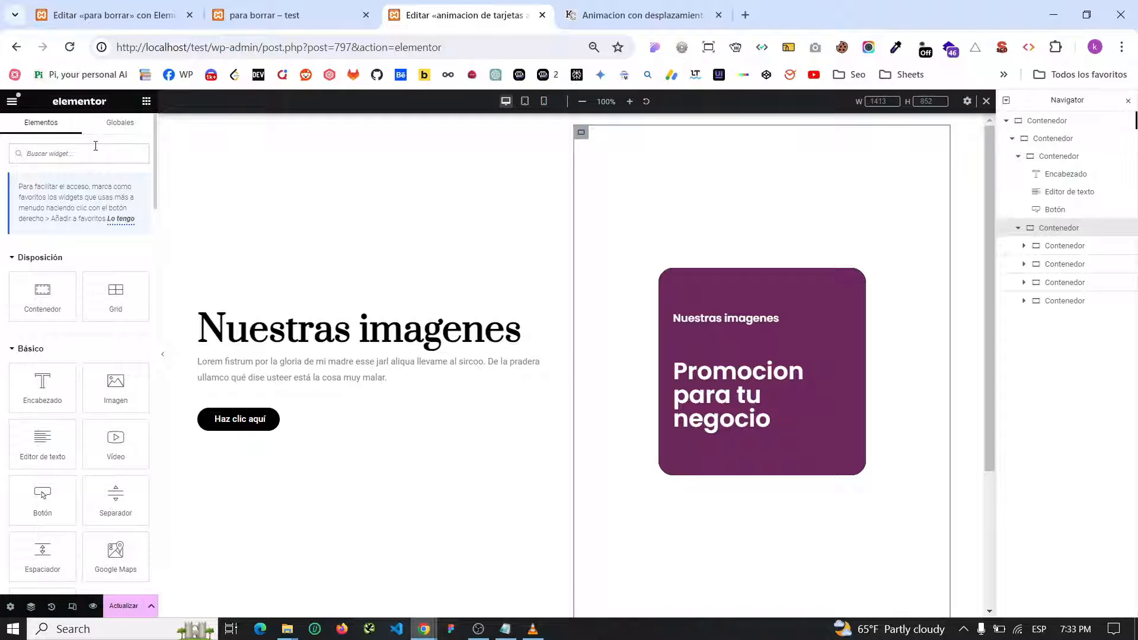
type("html")
left_click_drag(71, 249, 765, 410)
mouse_move(1056, 361)
left_mouse_down()
mouse_move(1026, 302)
mouse_move(1061, 353)
mouse_move(1041, 385)
mouse_move(1043, 355)
left_mouse_up()
left_click(1024, 301)
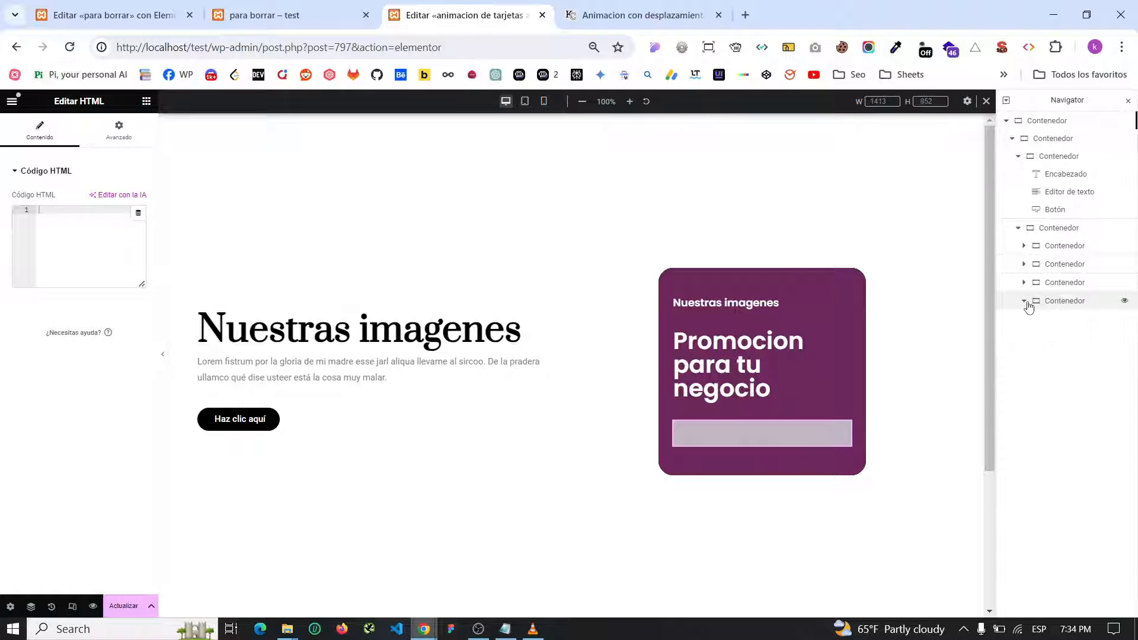
right_click(1049, 360)
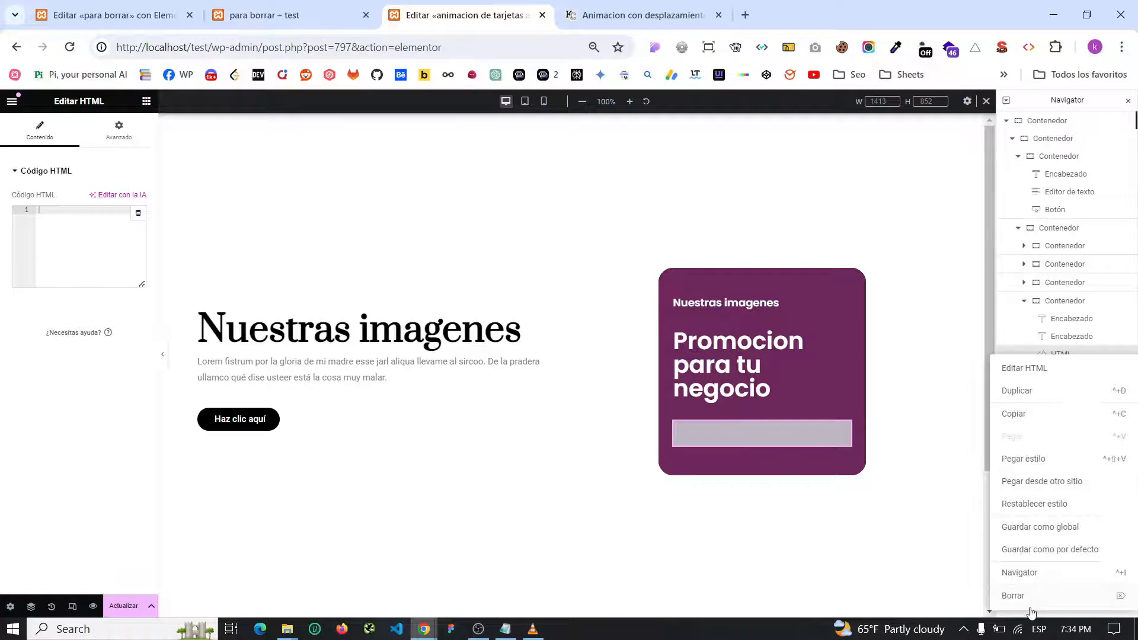
left_click(1032, 598)
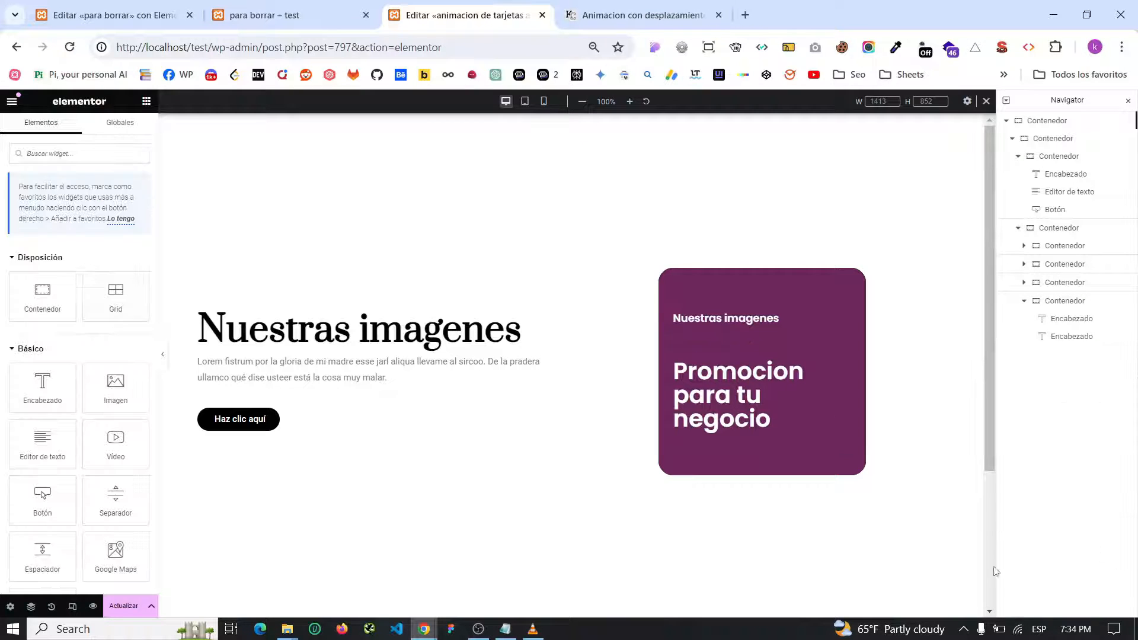
- Search the widgets for "html" and add an HTML widget to the container holding the four cards
left_click(95, 147)
type("html")
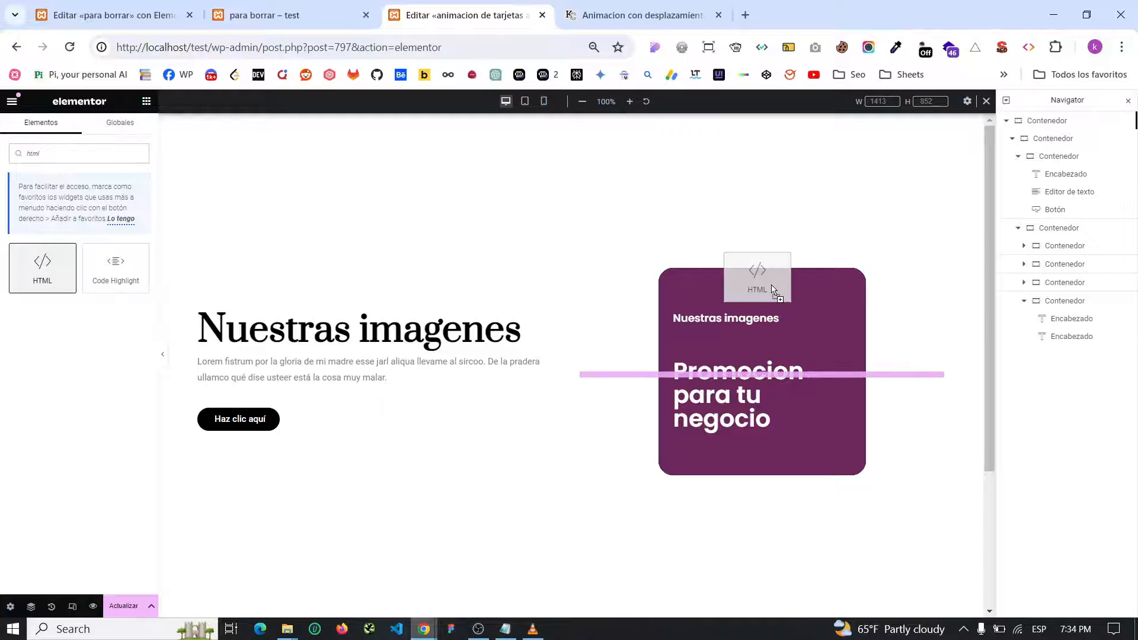